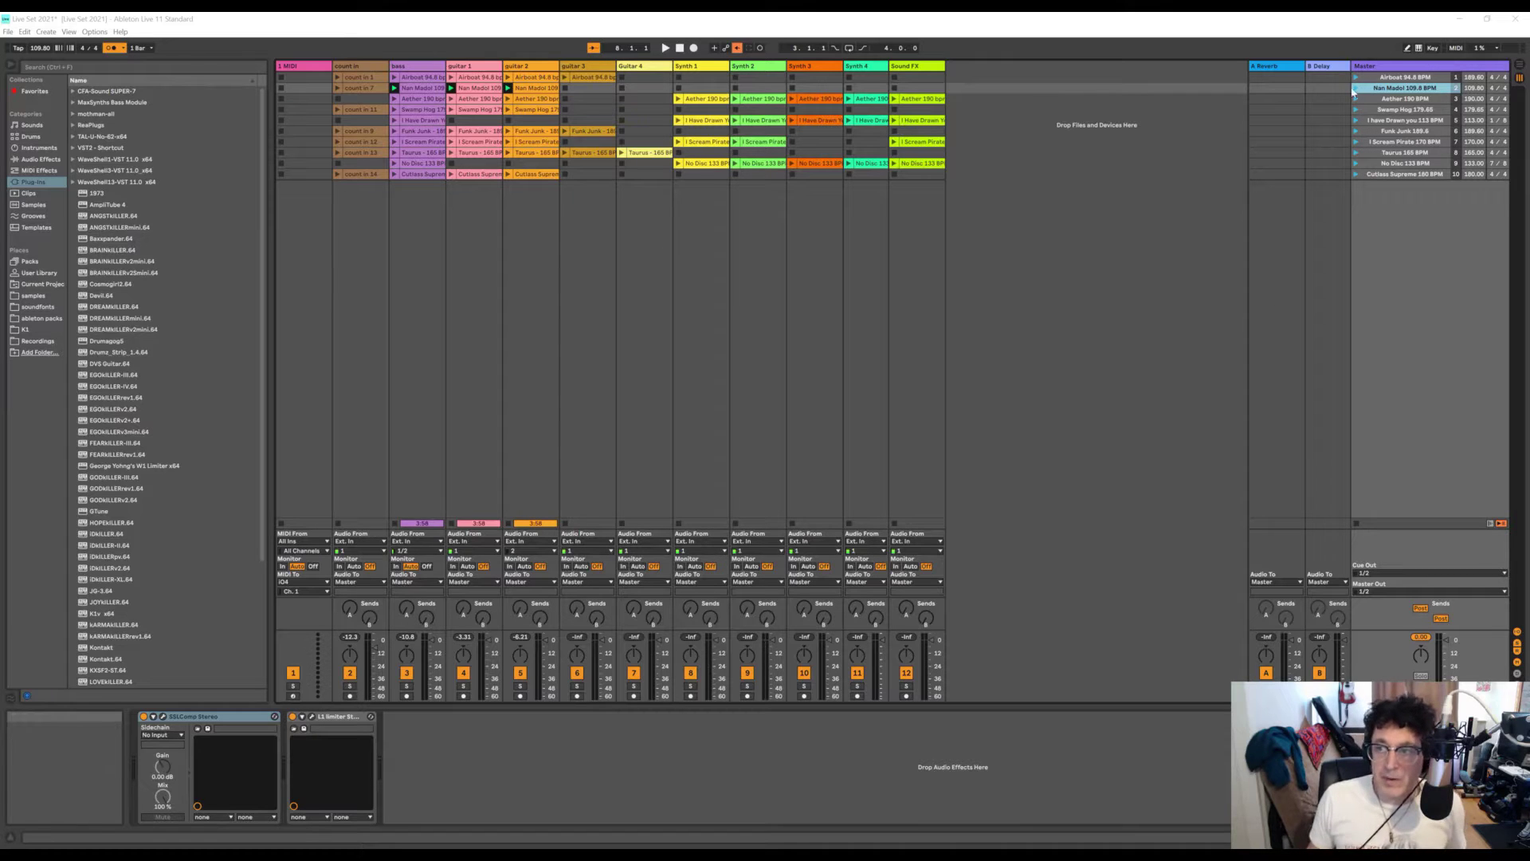
- Test-play the Airboat and Nan Madol scenes, then launch the No Disc 133 BPM scene
{"action": "left_click", "coordinate": [1387, 78]}
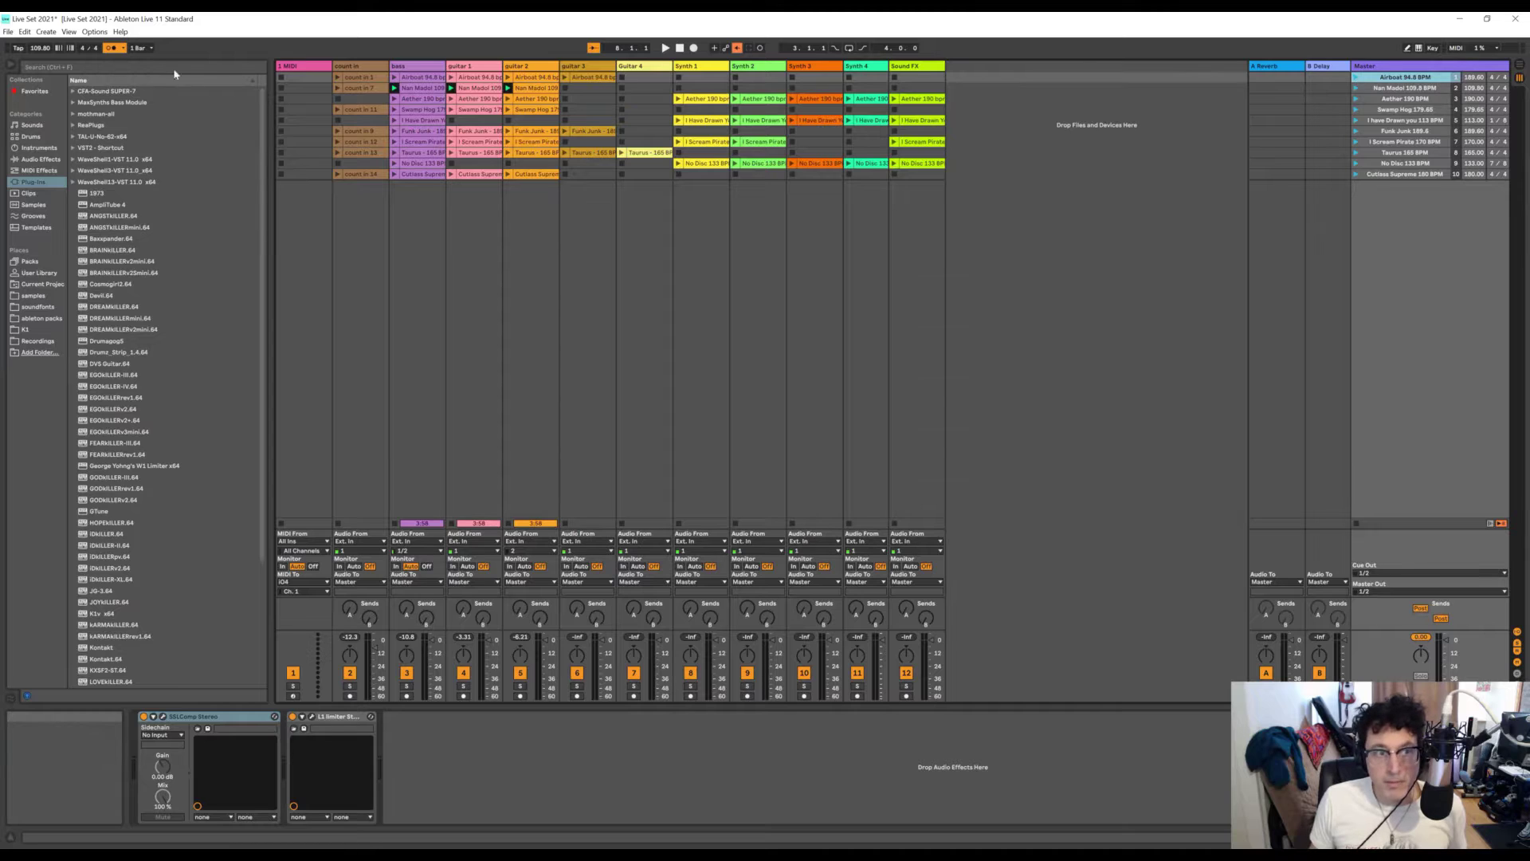
{"action": "left_click", "coordinate": [1356, 78]}
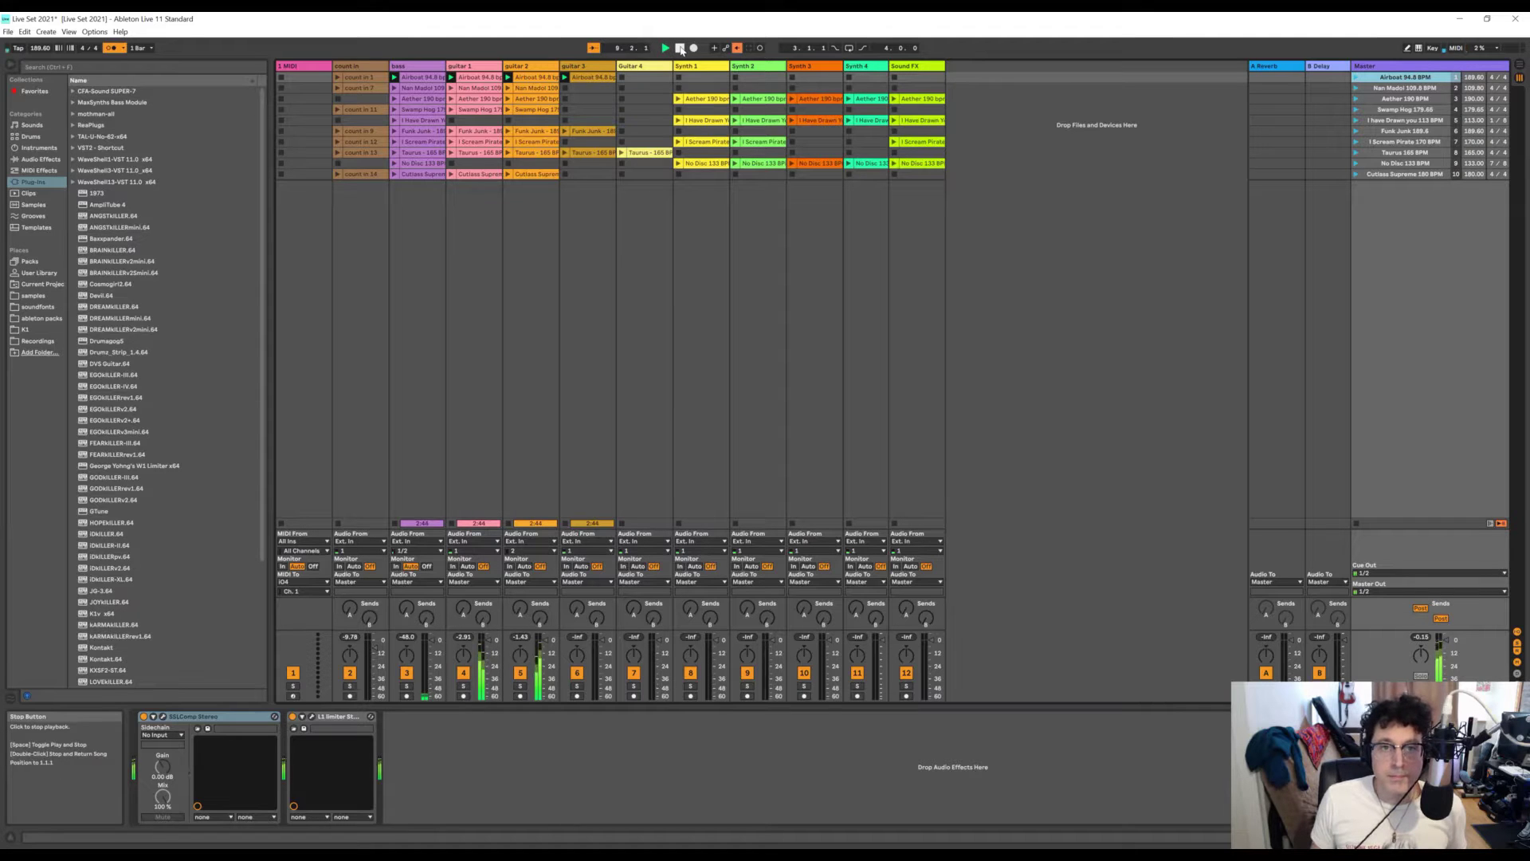
{"action": "left_click", "coordinate": [680, 48]}
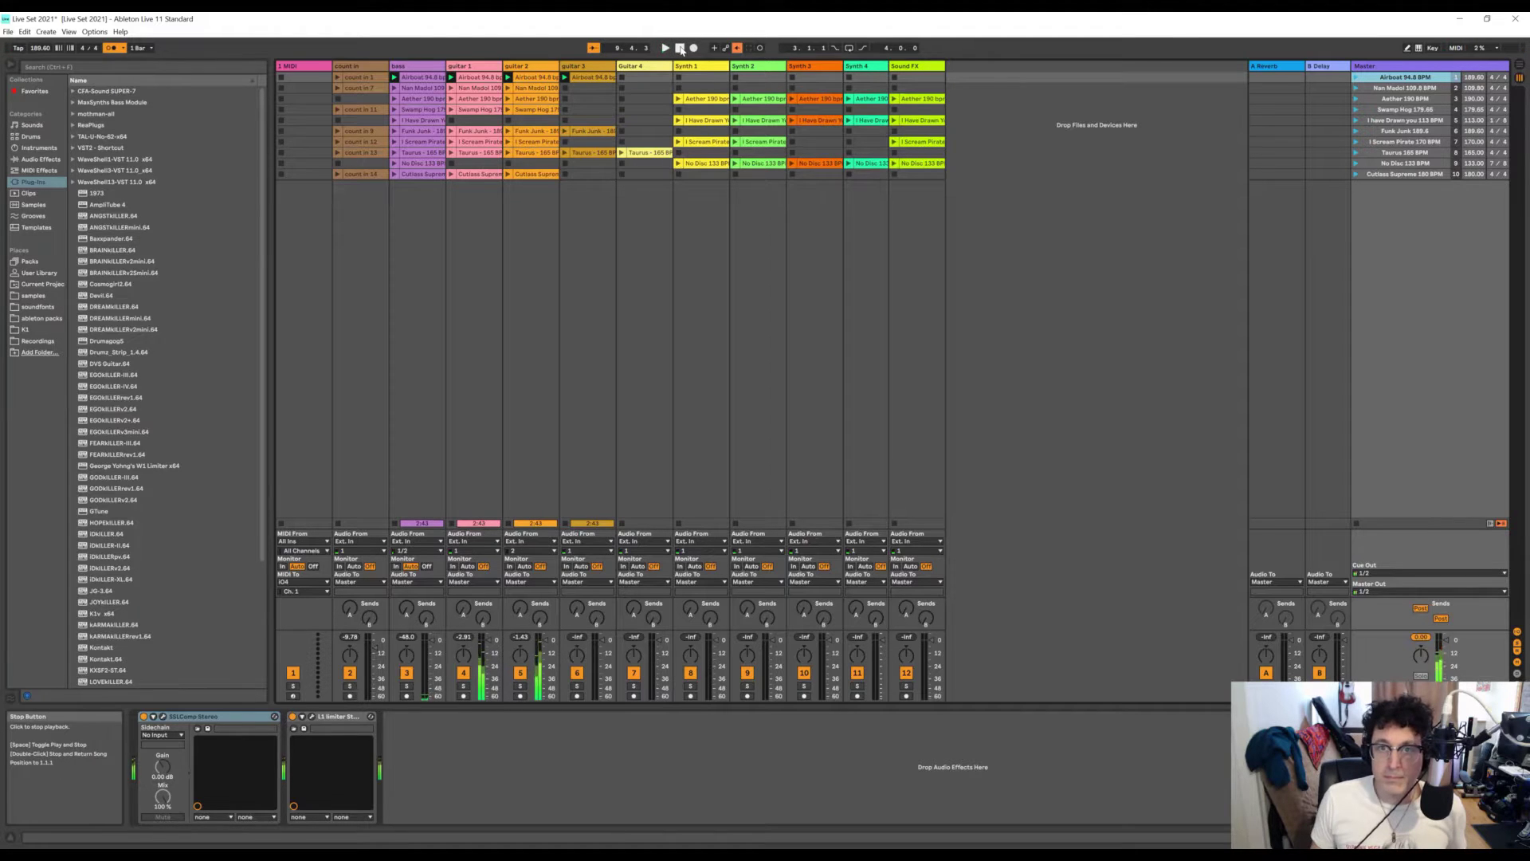
{"action": "left_click", "coordinate": [1355, 88]}
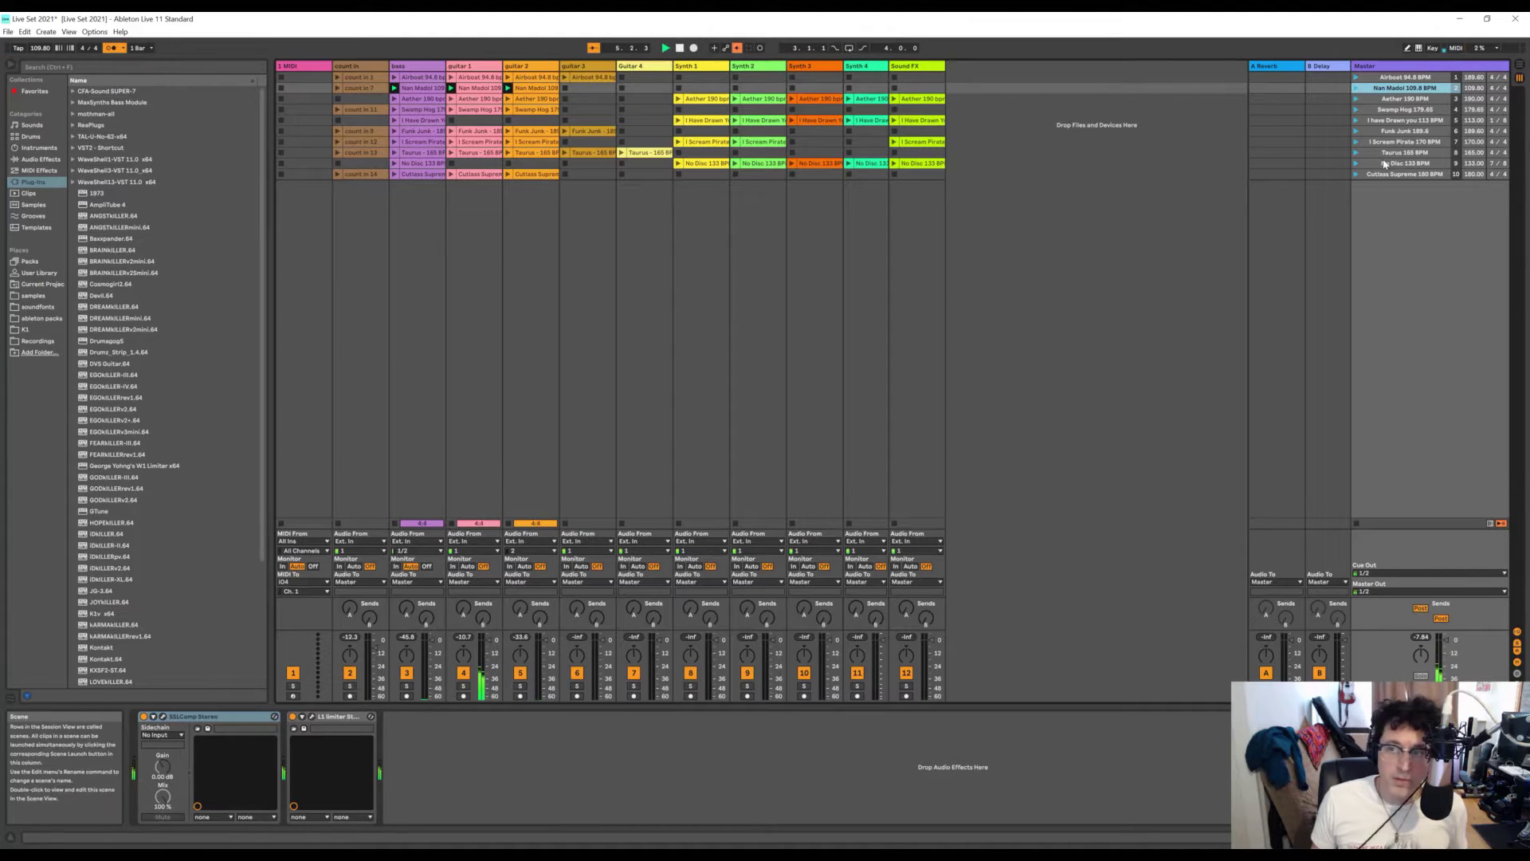
{"action": "left_click", "coordinate": [1356, 164]}
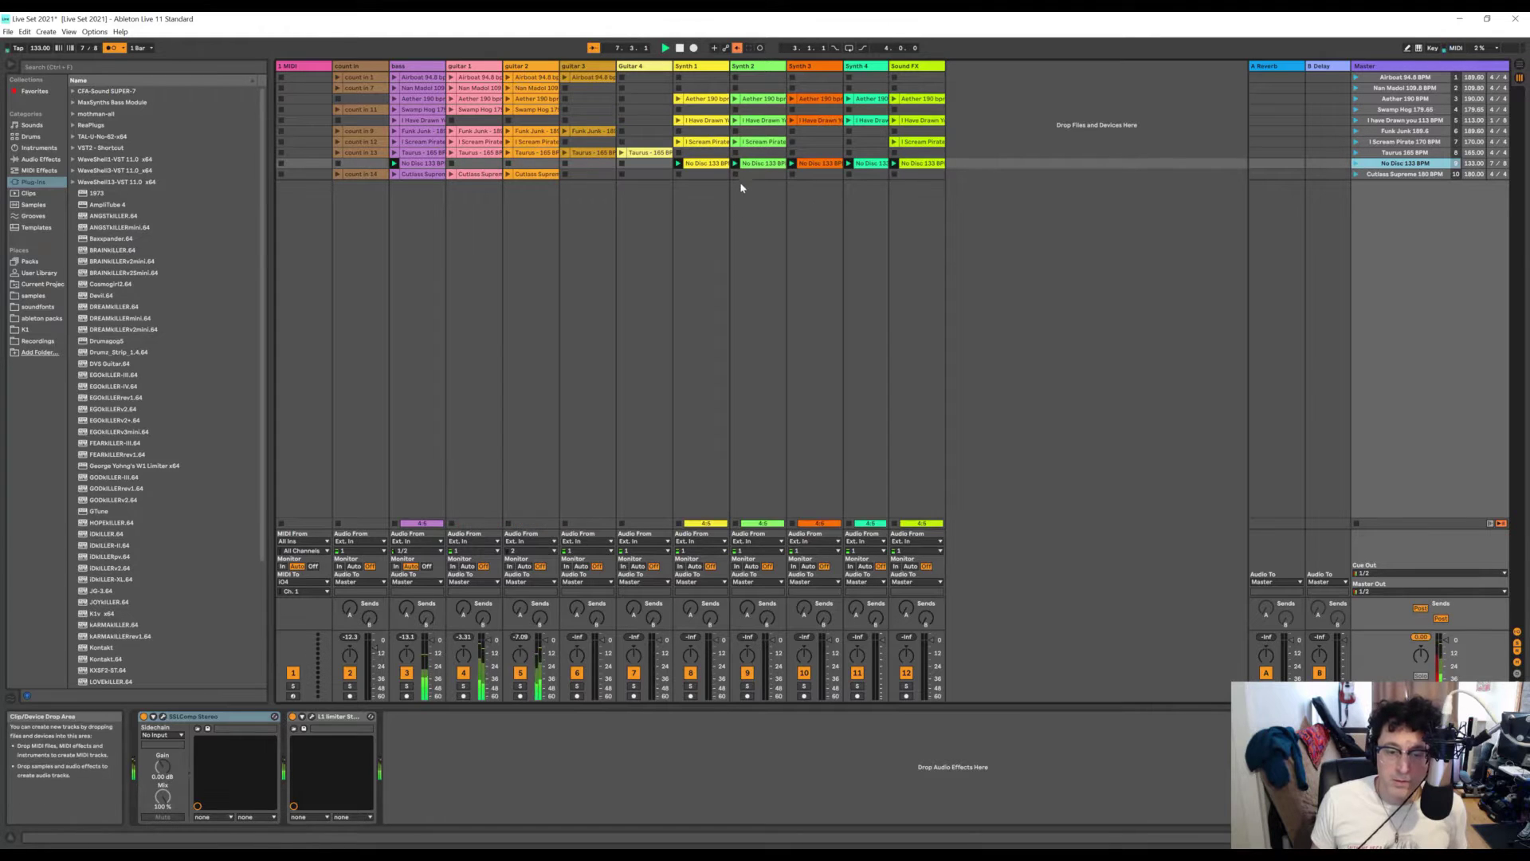
- Stop playback and select the 1 MIDI and count in tracks
{"action": "left_click", "coordinate": [679, 48]}
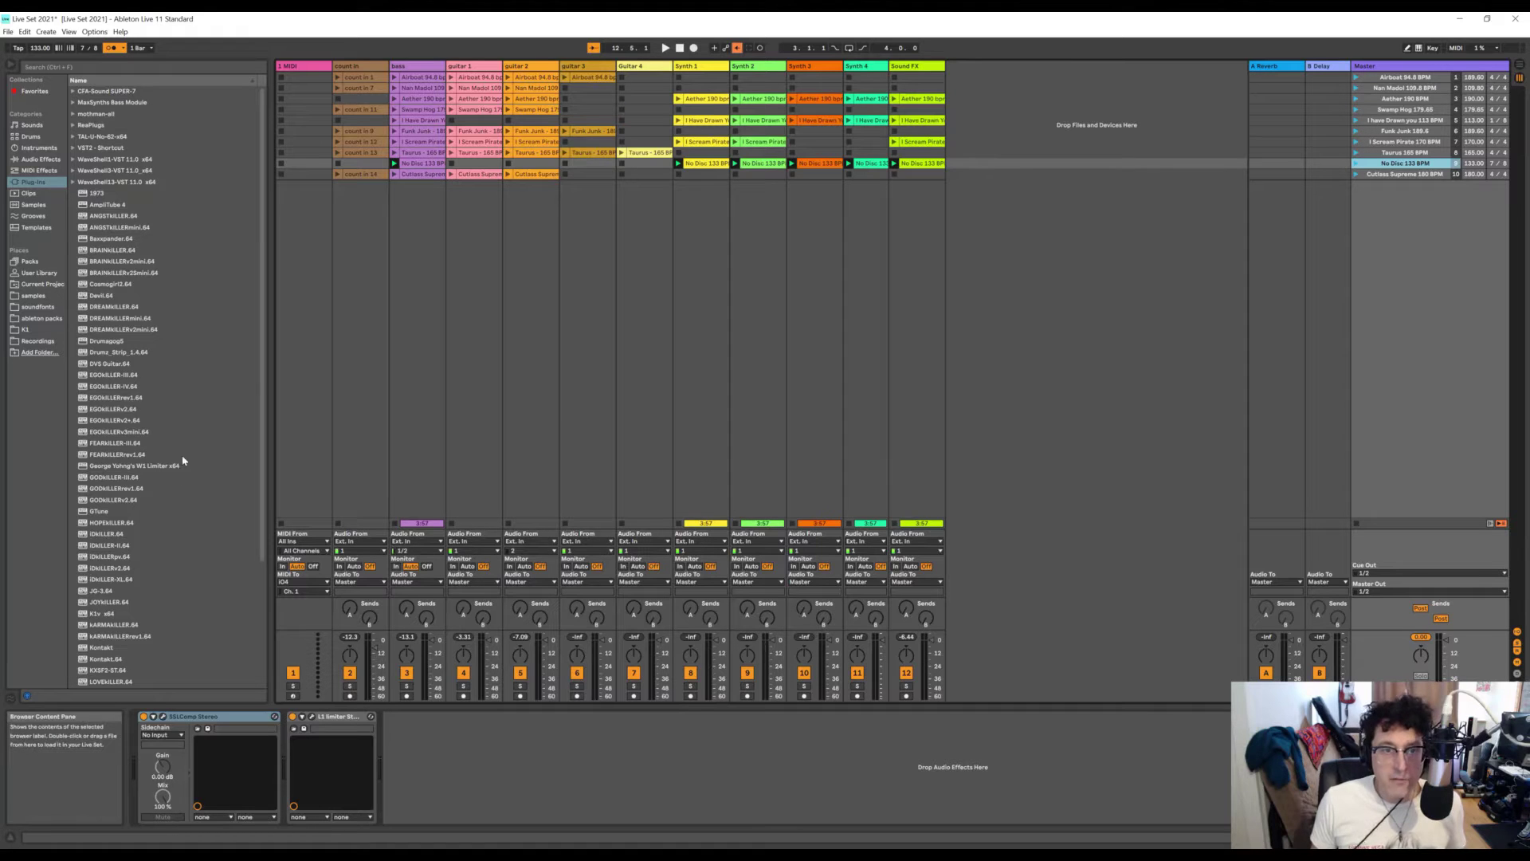
{"action": "left_click", "coordinate": [313, 68]}
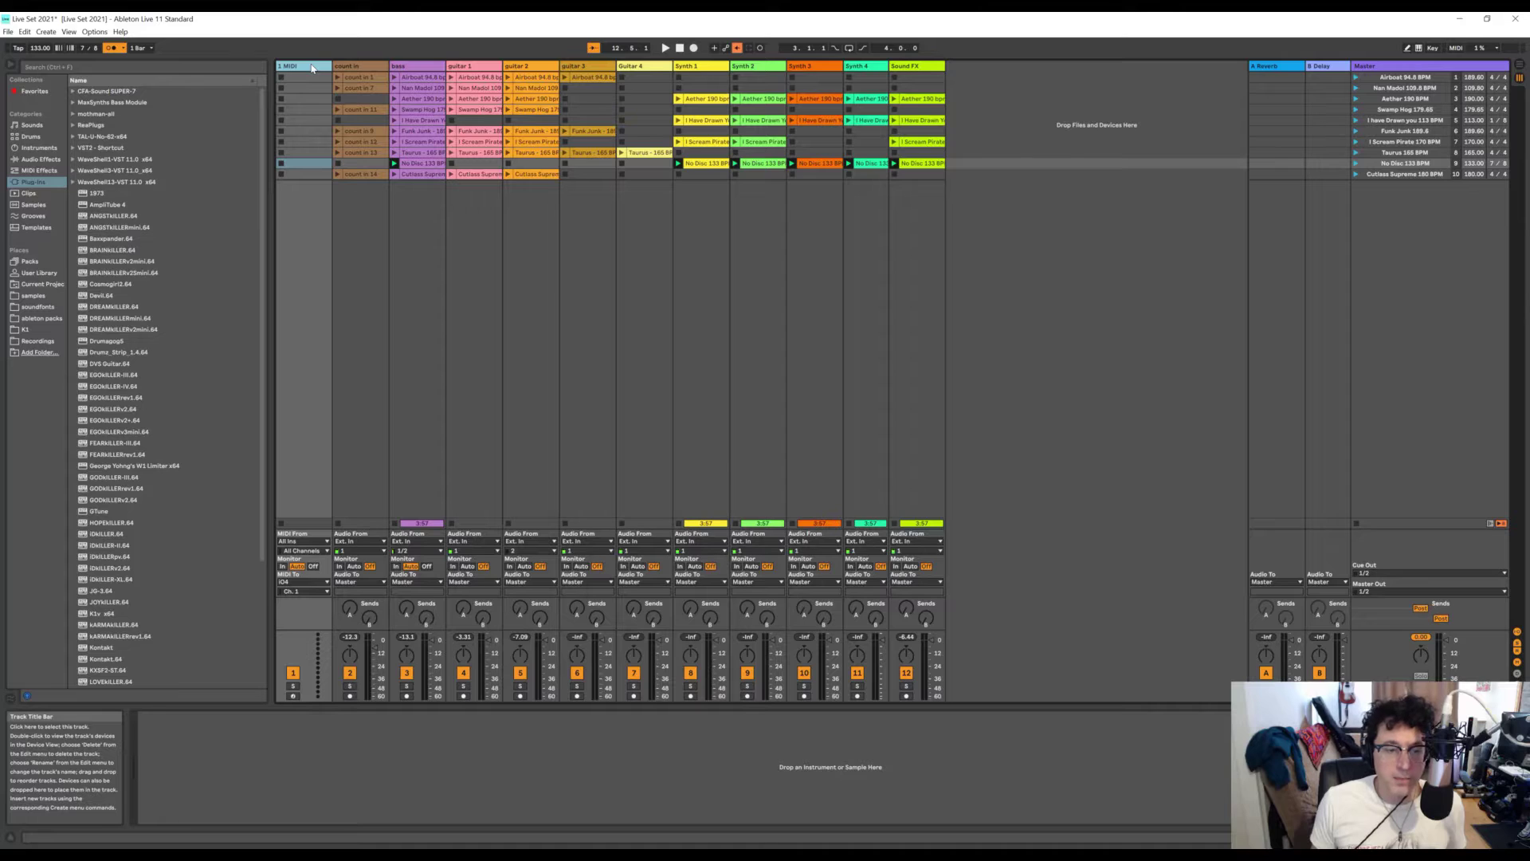
{"action": "left_click", "coordinate": [358, 68]}
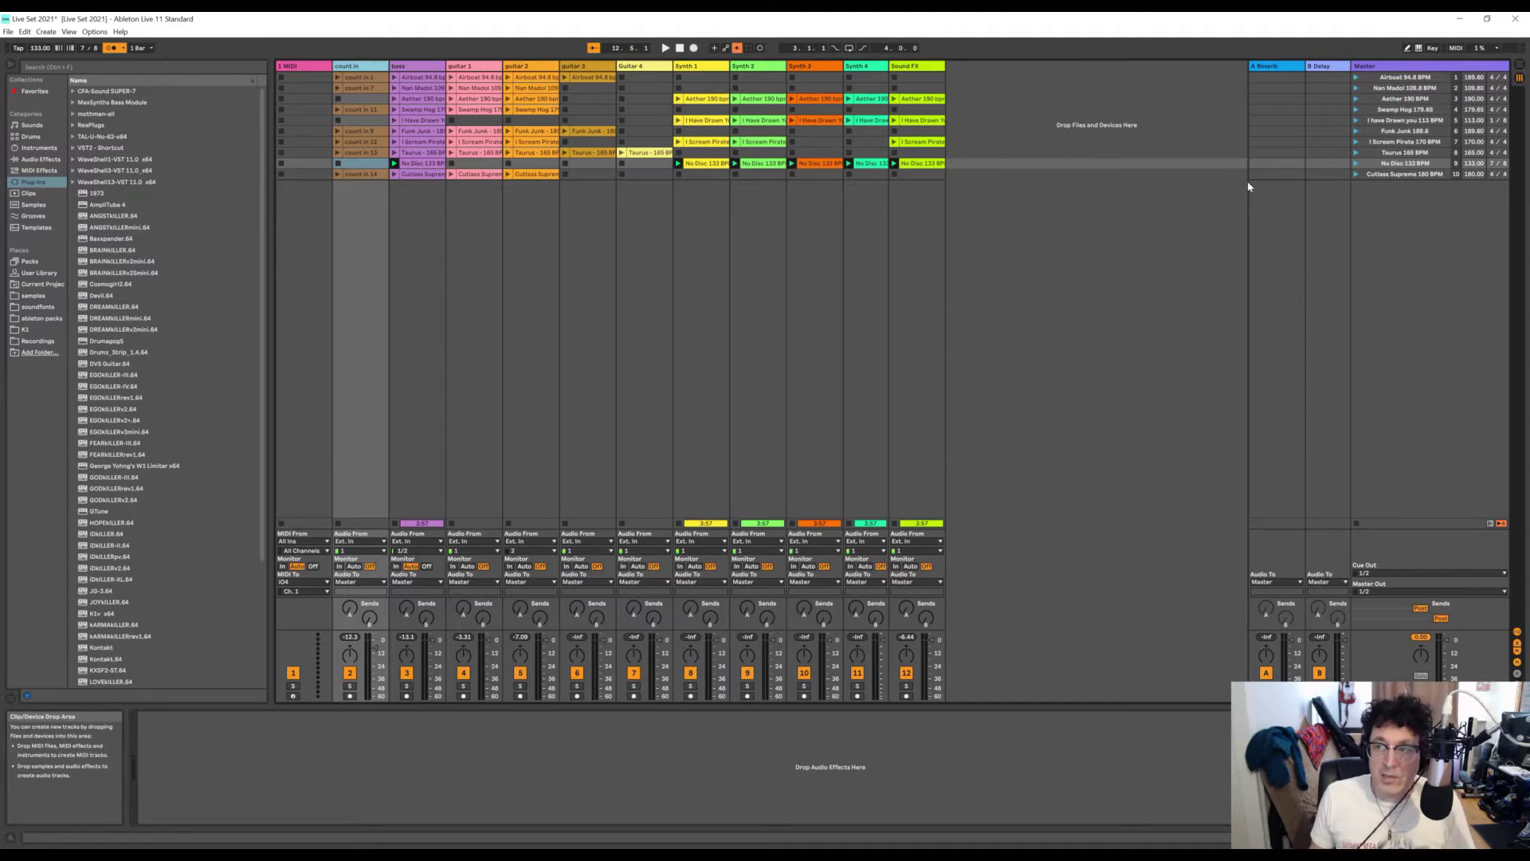
{"action": "left_click", "coordinate": [1408, 176]}
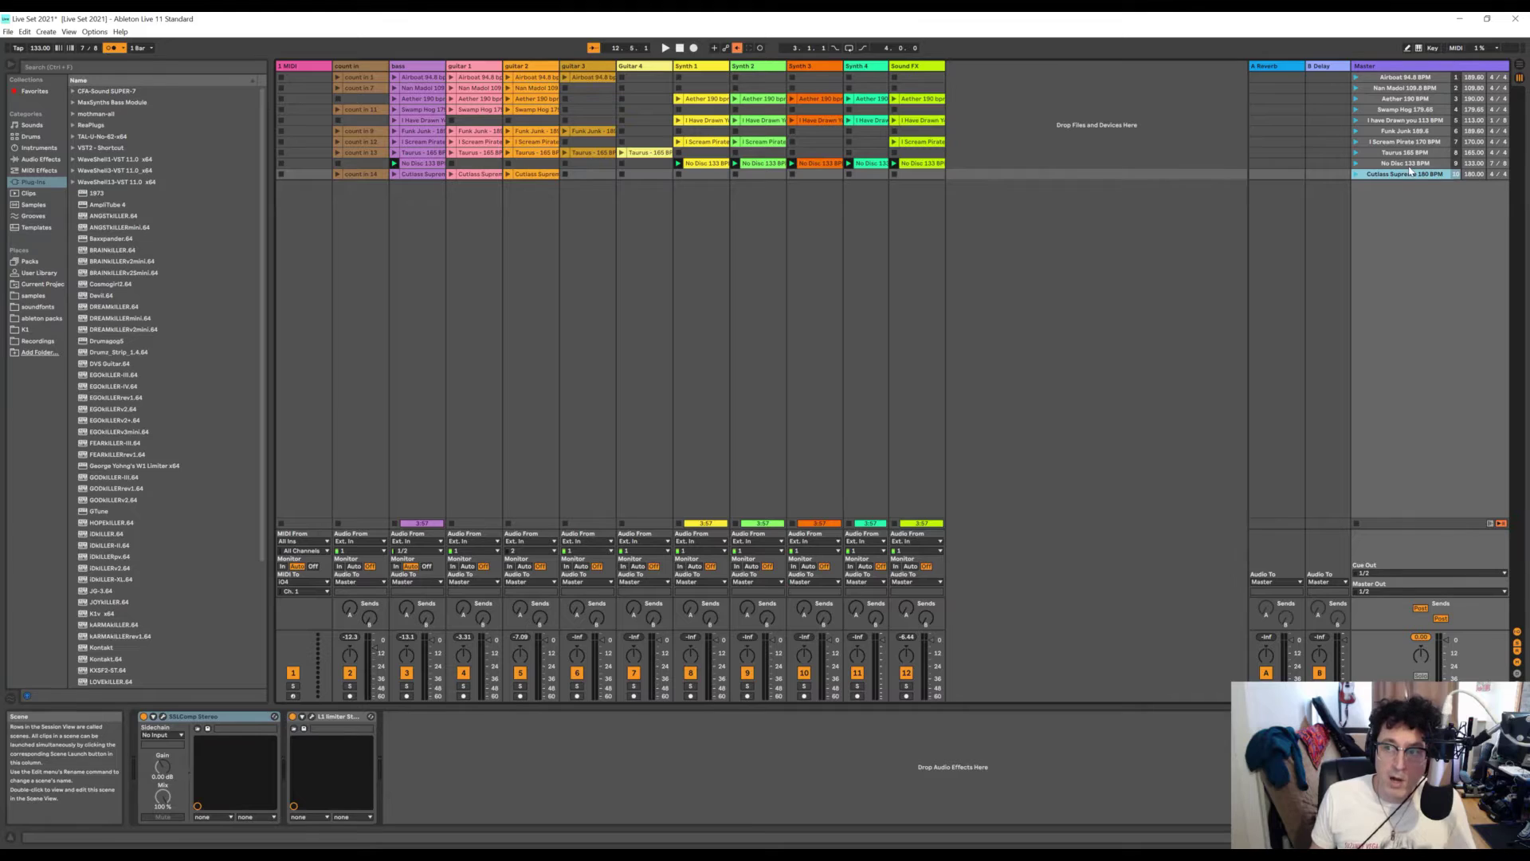
{"action": "left_click", "coordinate": [1409, 164]}
{"action": "left_click", "coordinate": [1408, 153]}
{"action": "left_click", "coordinate": [1409, 142]}
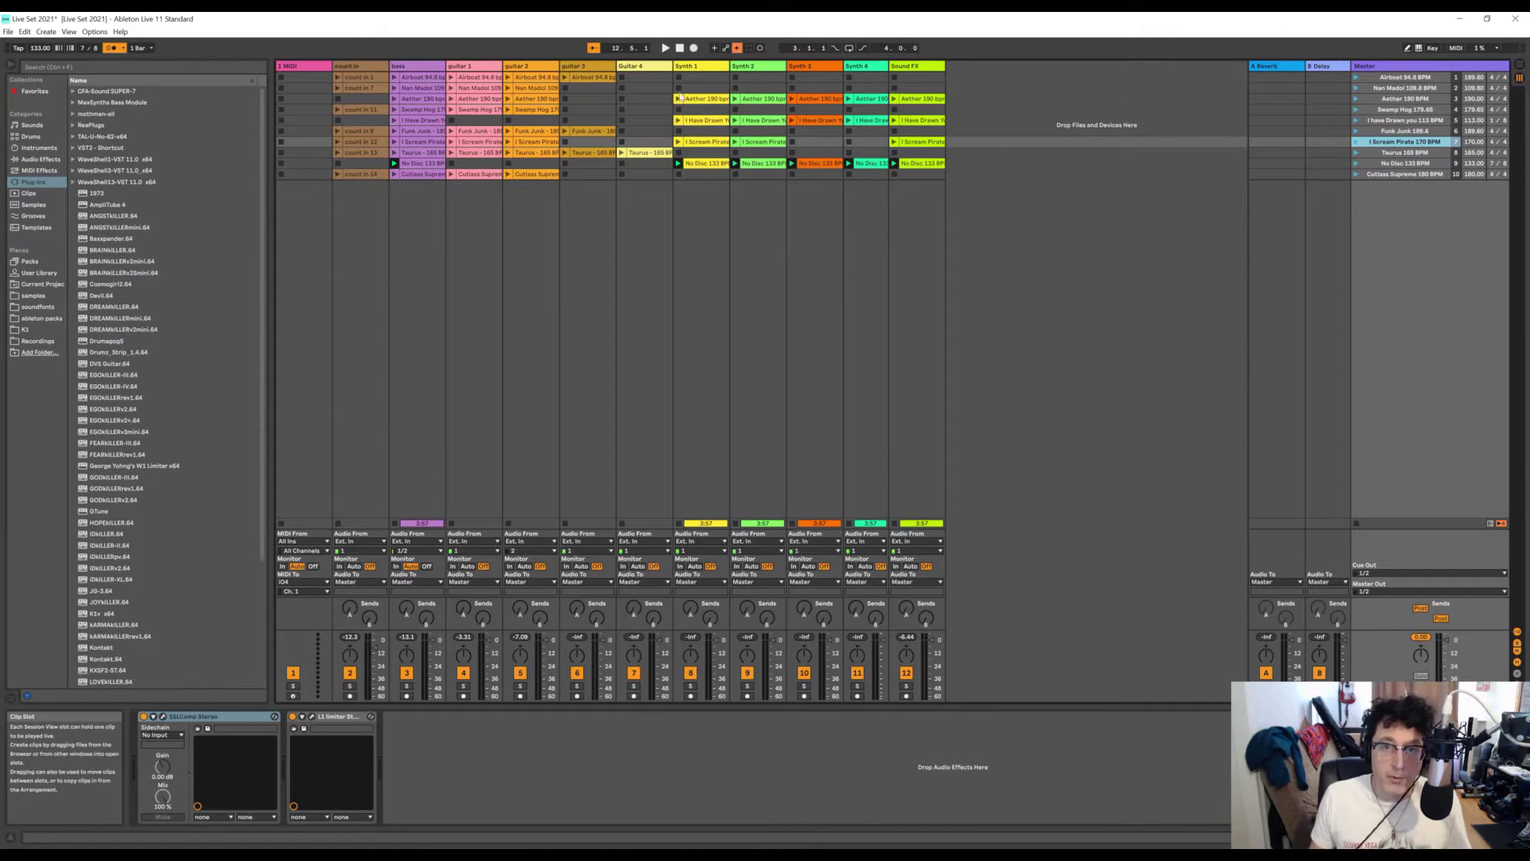
{"action": "left_click", "coordinate": [530, 67]}
{"action": "left_click", "coordinate": [581, 66]}
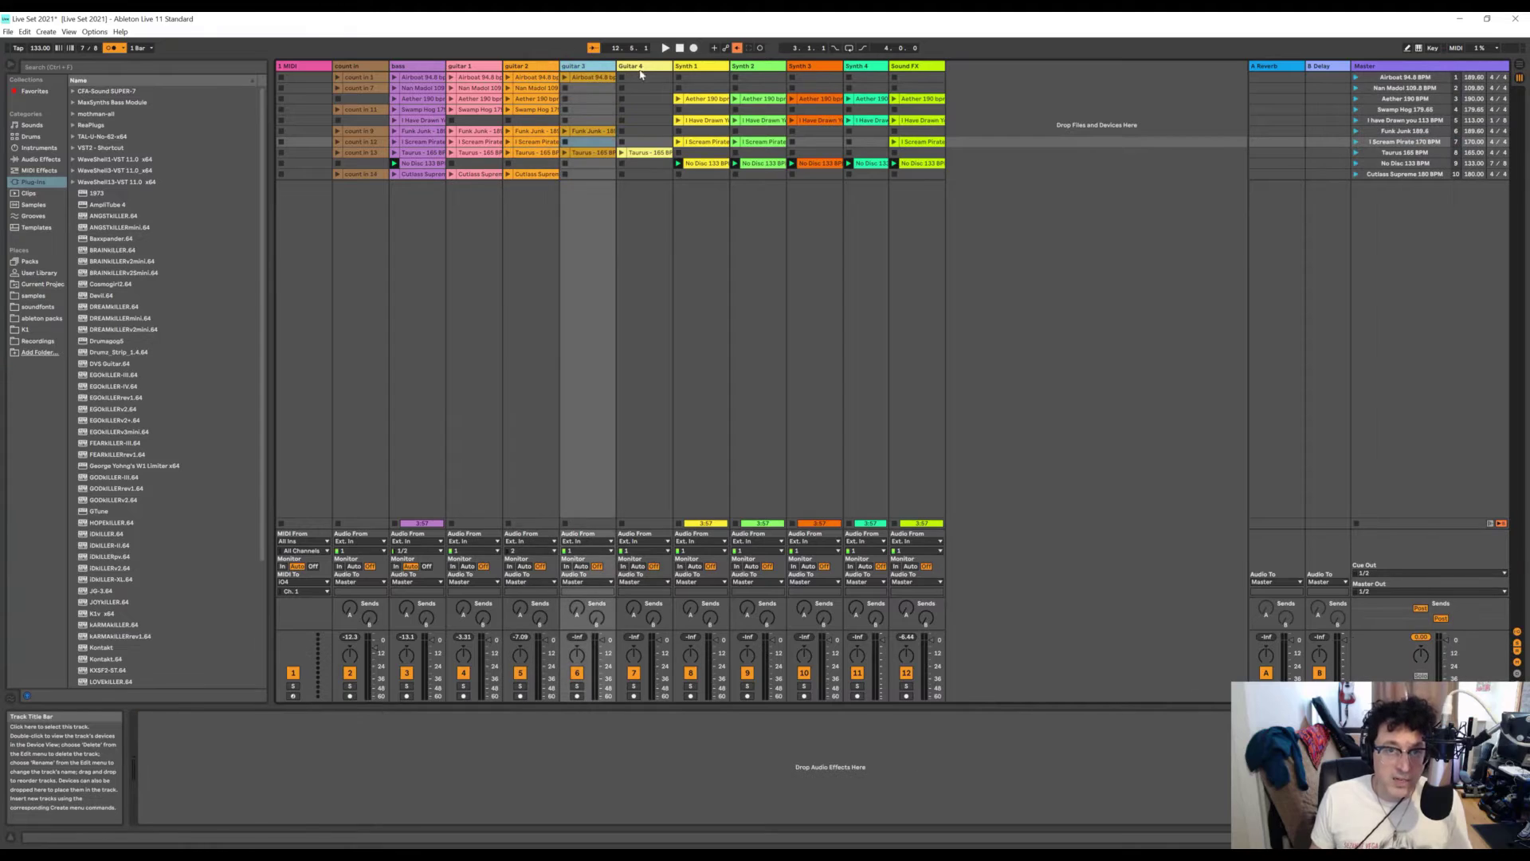
{"action": "left_click", "coordinate": [568, 77]}
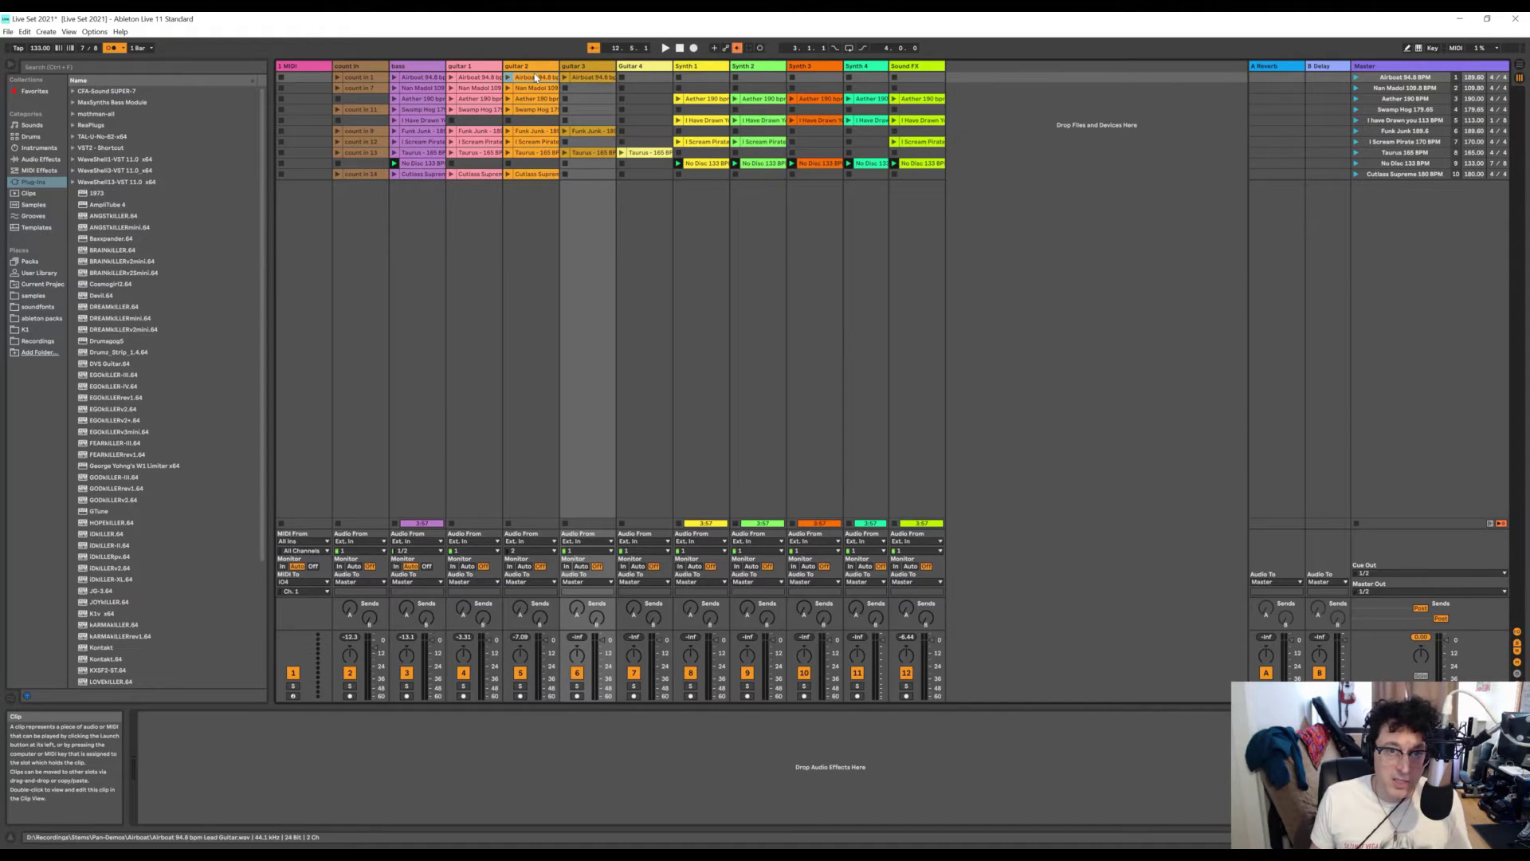
{"action": "left_click", "coordinate": [528, 77]}
{"action": "left_click", "coordinate": [479, 77]}
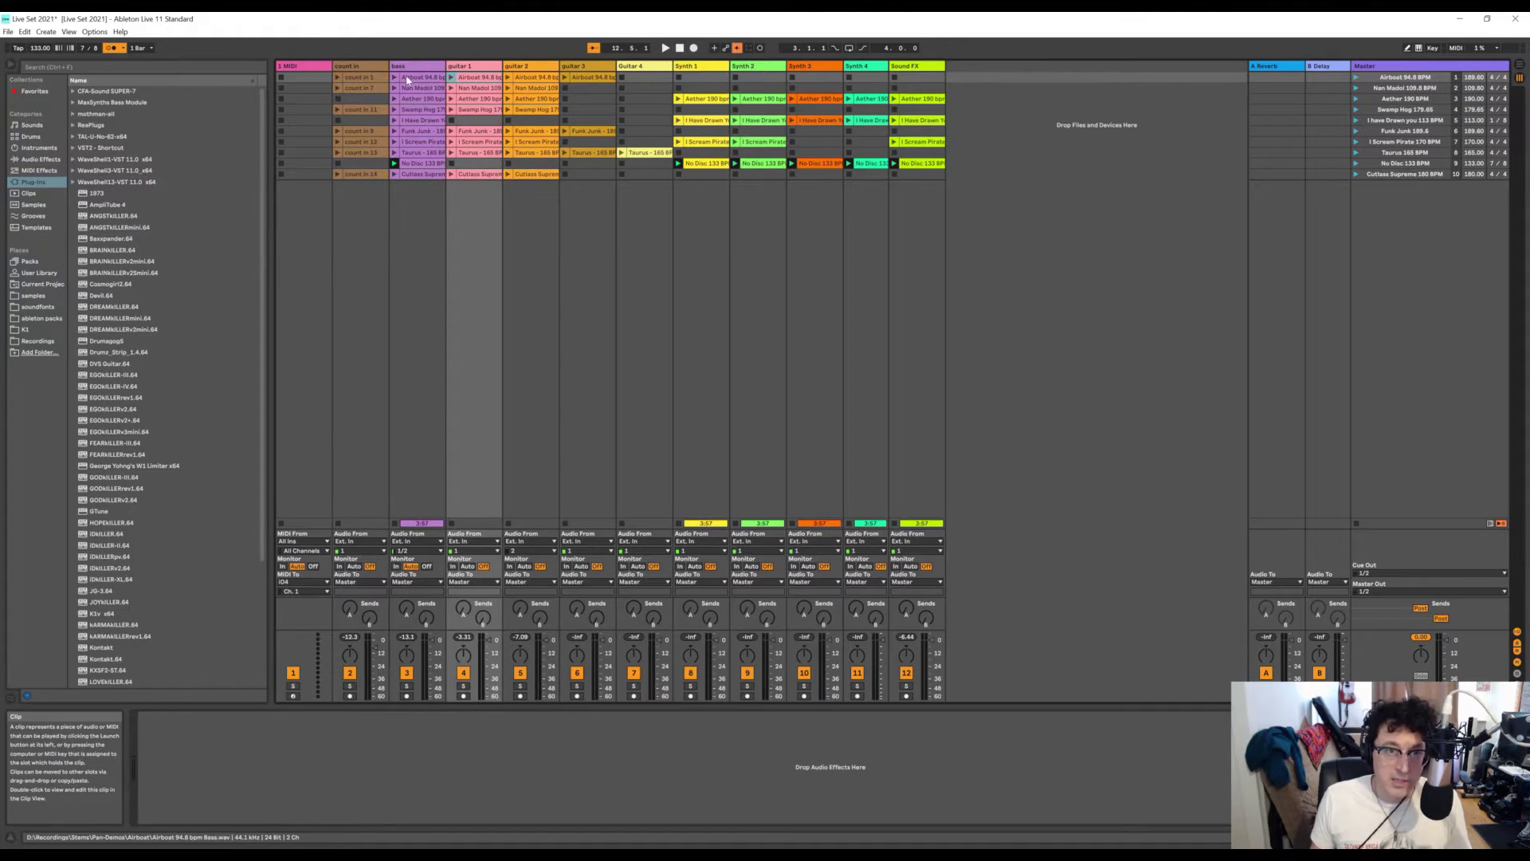
{"action": "left_click", "coordinate": [412, 78]}
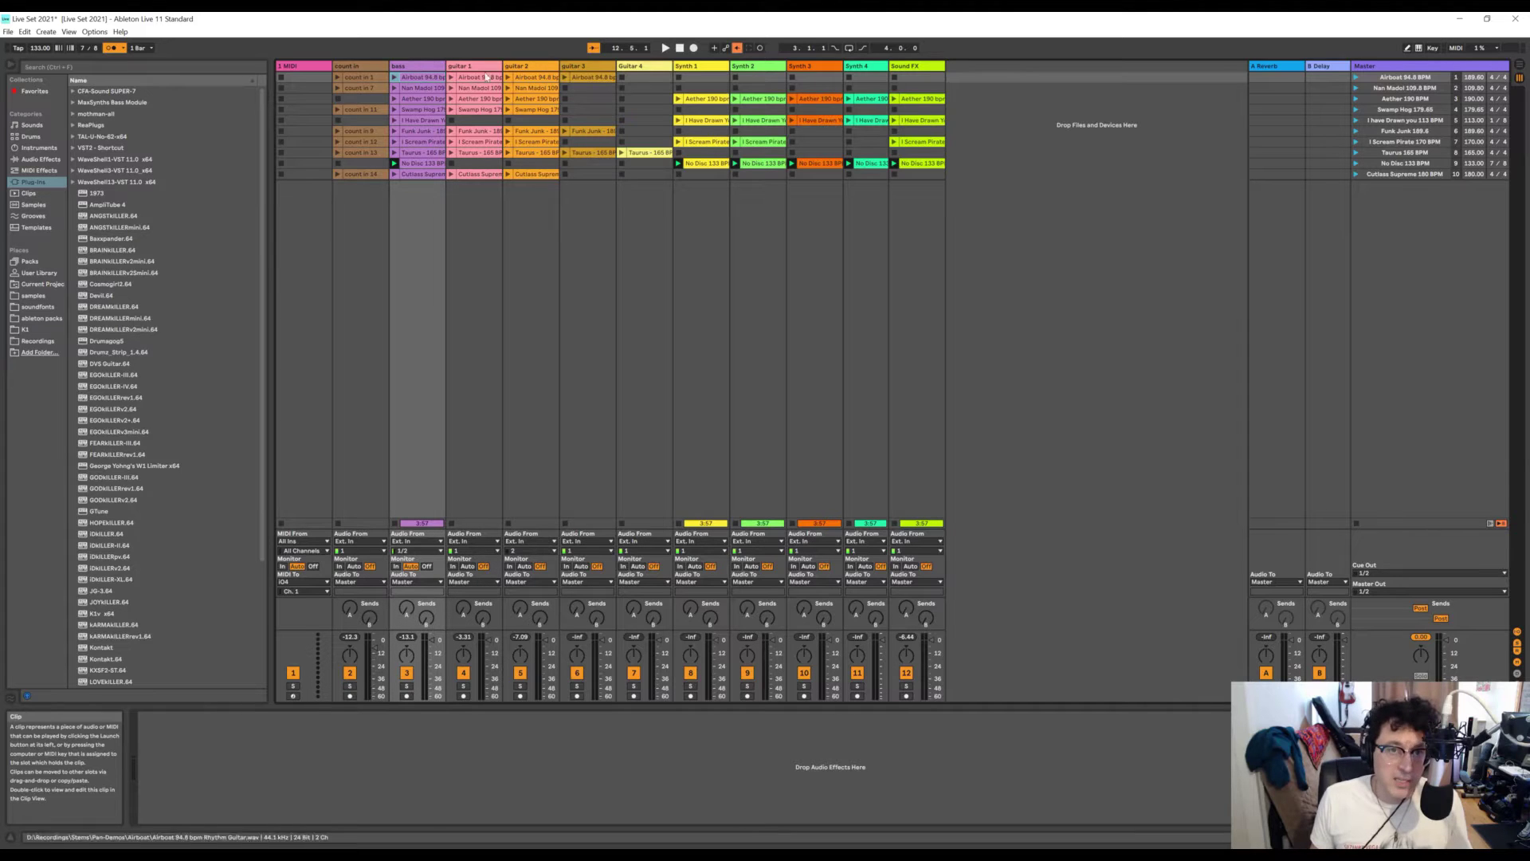
{"action": "left_click", "coordinate": [474, 124]}
{"action": "left_click", "coordinate": [483, 109]}
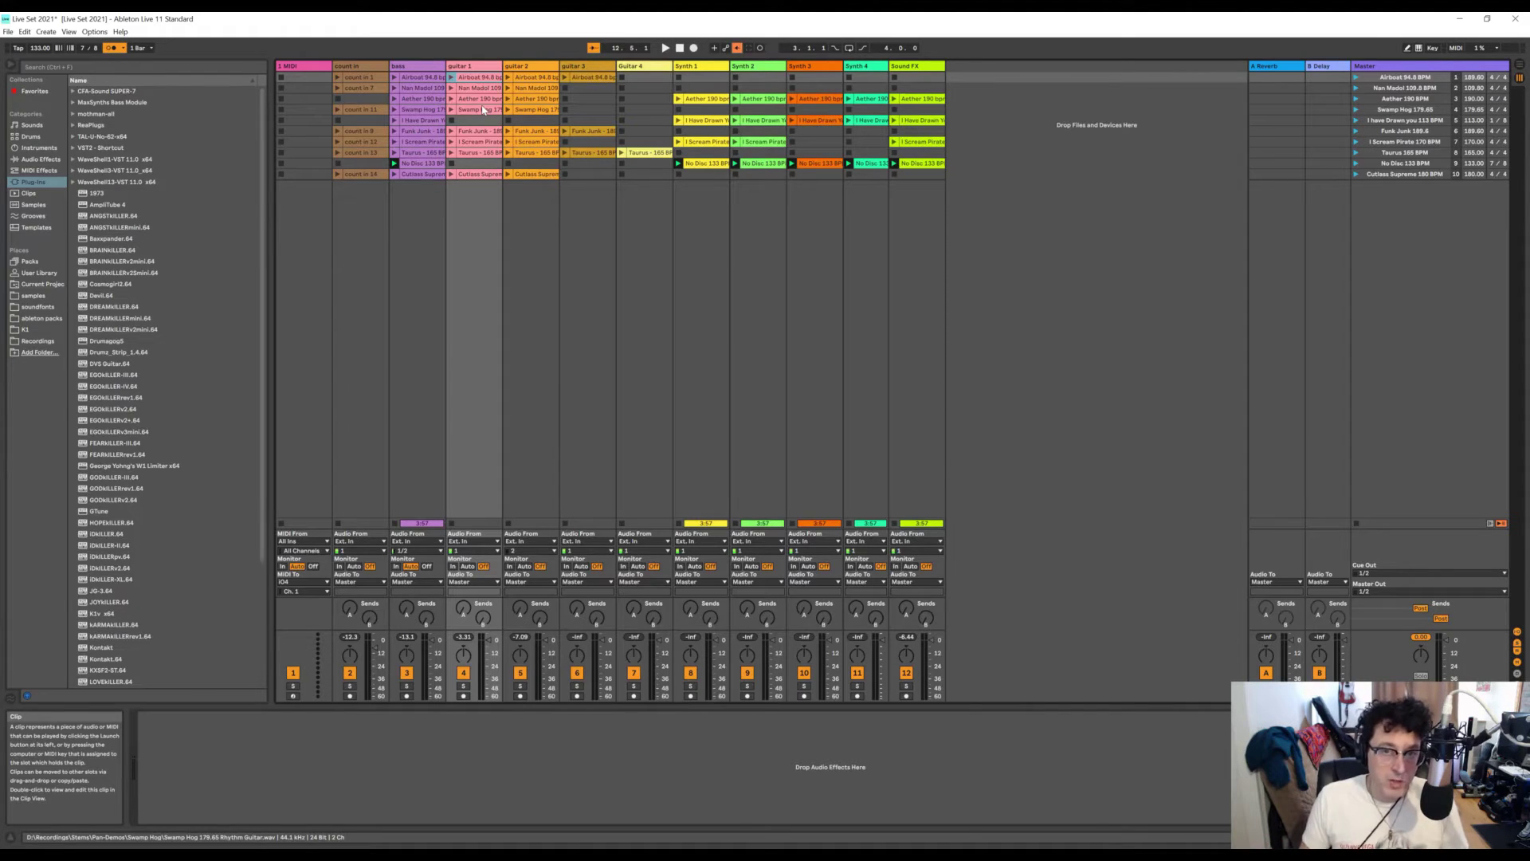
{"action": "left_click", "coordinate": [388, 77]}
{"action": "left_click", "coordinate": [422, 78]}
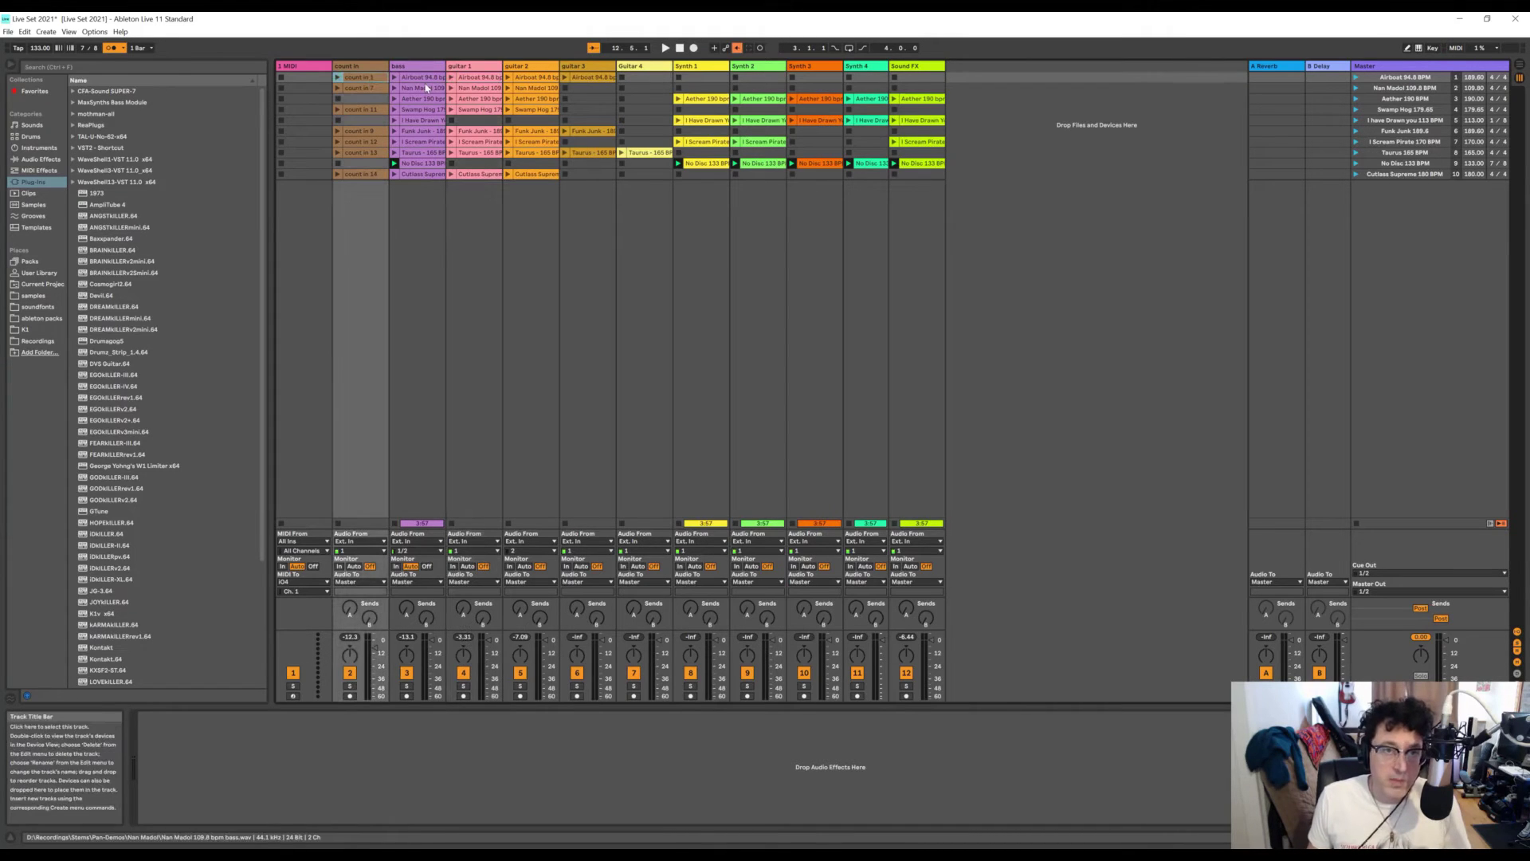
{"action": "left_click", "coordinate": [428, 79]}
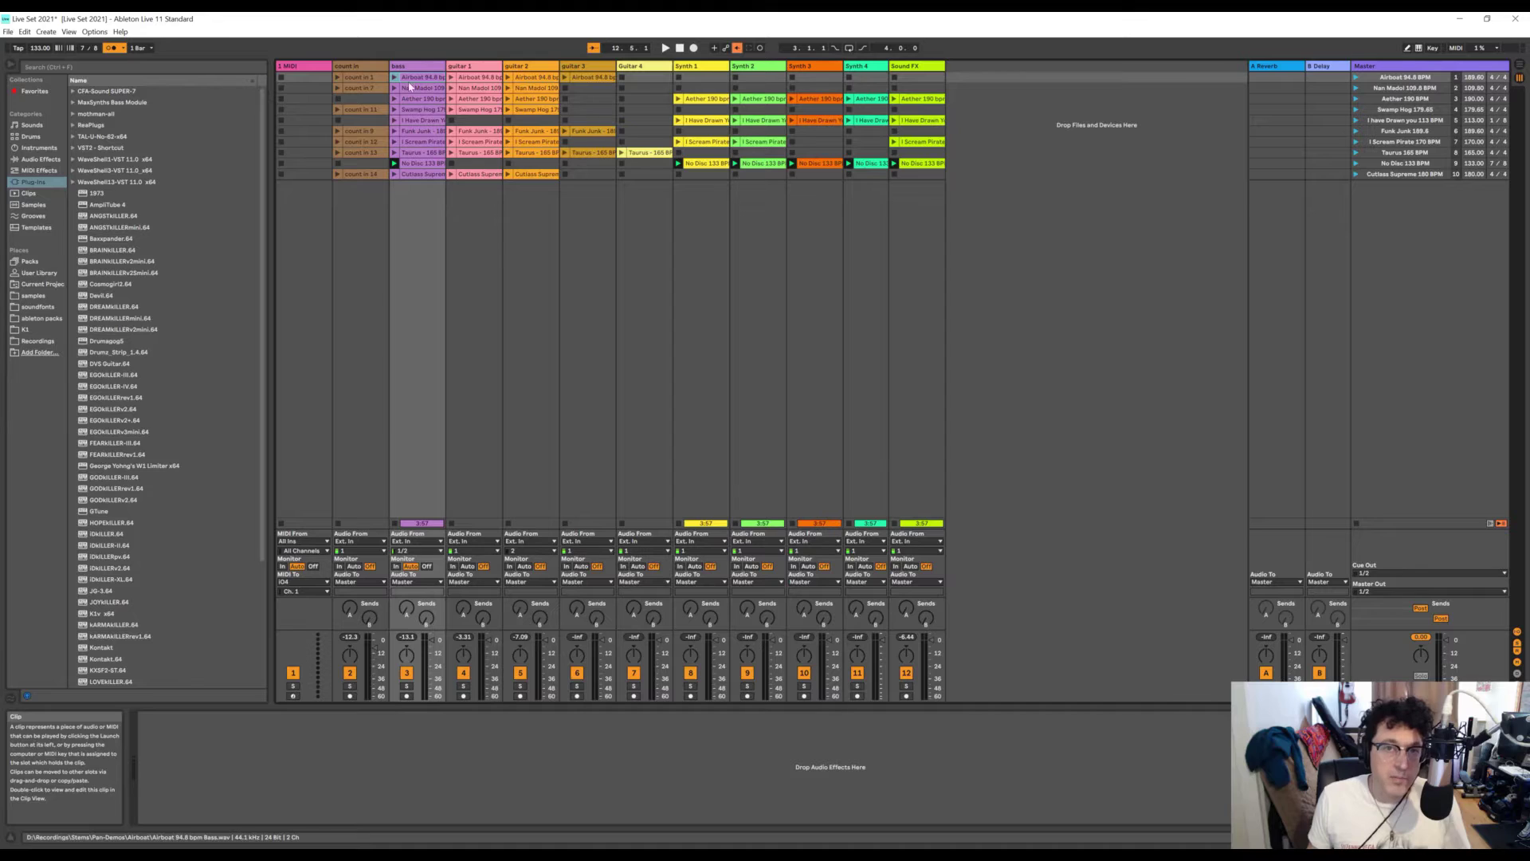
{"action": "left_click", "coordinate": [405, 69]}
{"action": "left_click", "coordinate": [468, 68]}
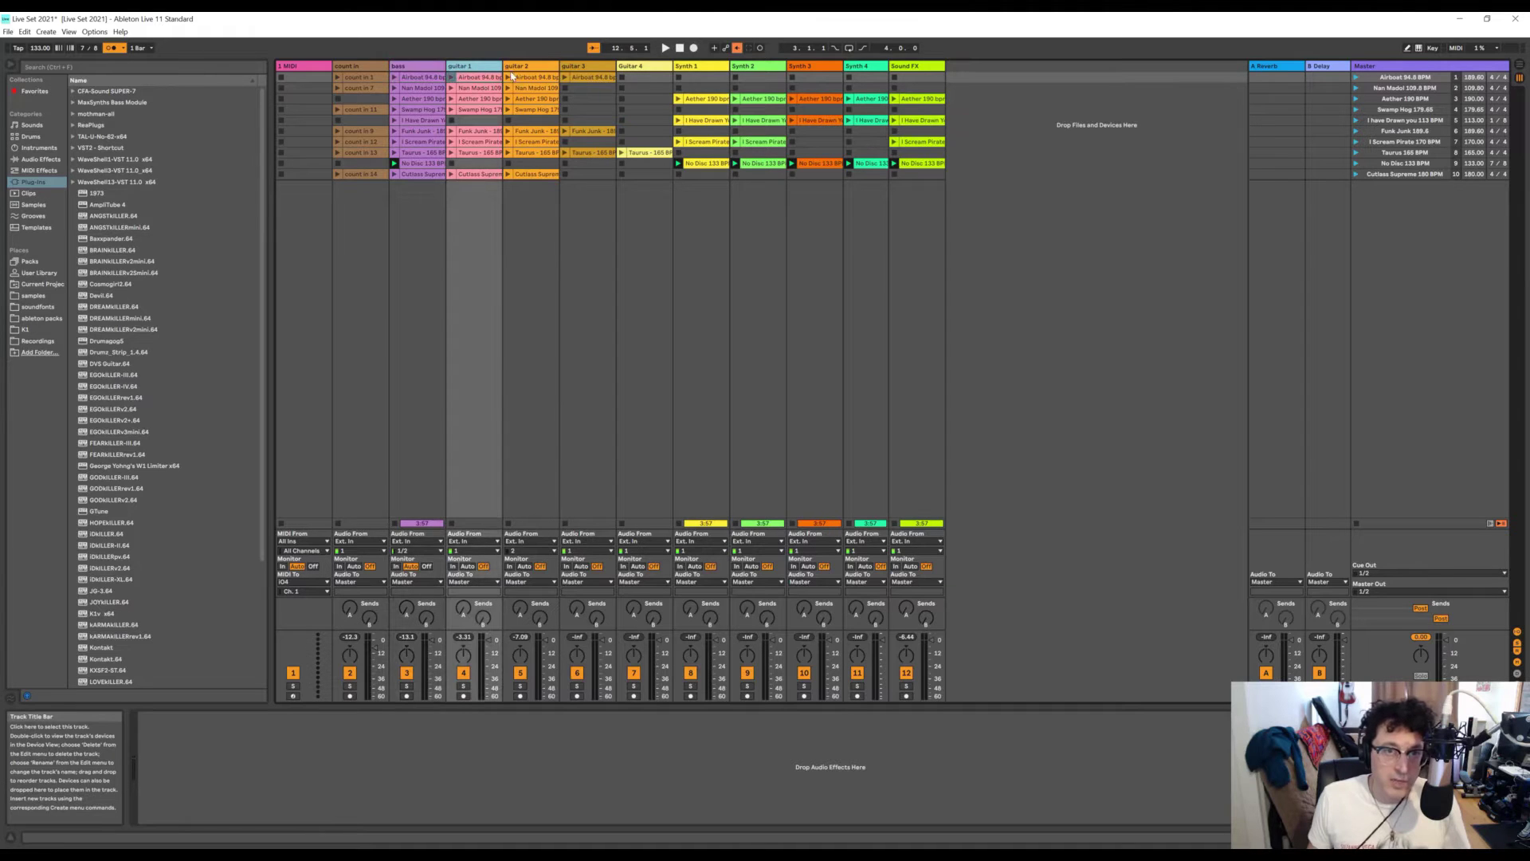
{"action": "left_click", "coordinate": [520, 70]}
{"action": "left_click", "coordinate": [583, 70]}
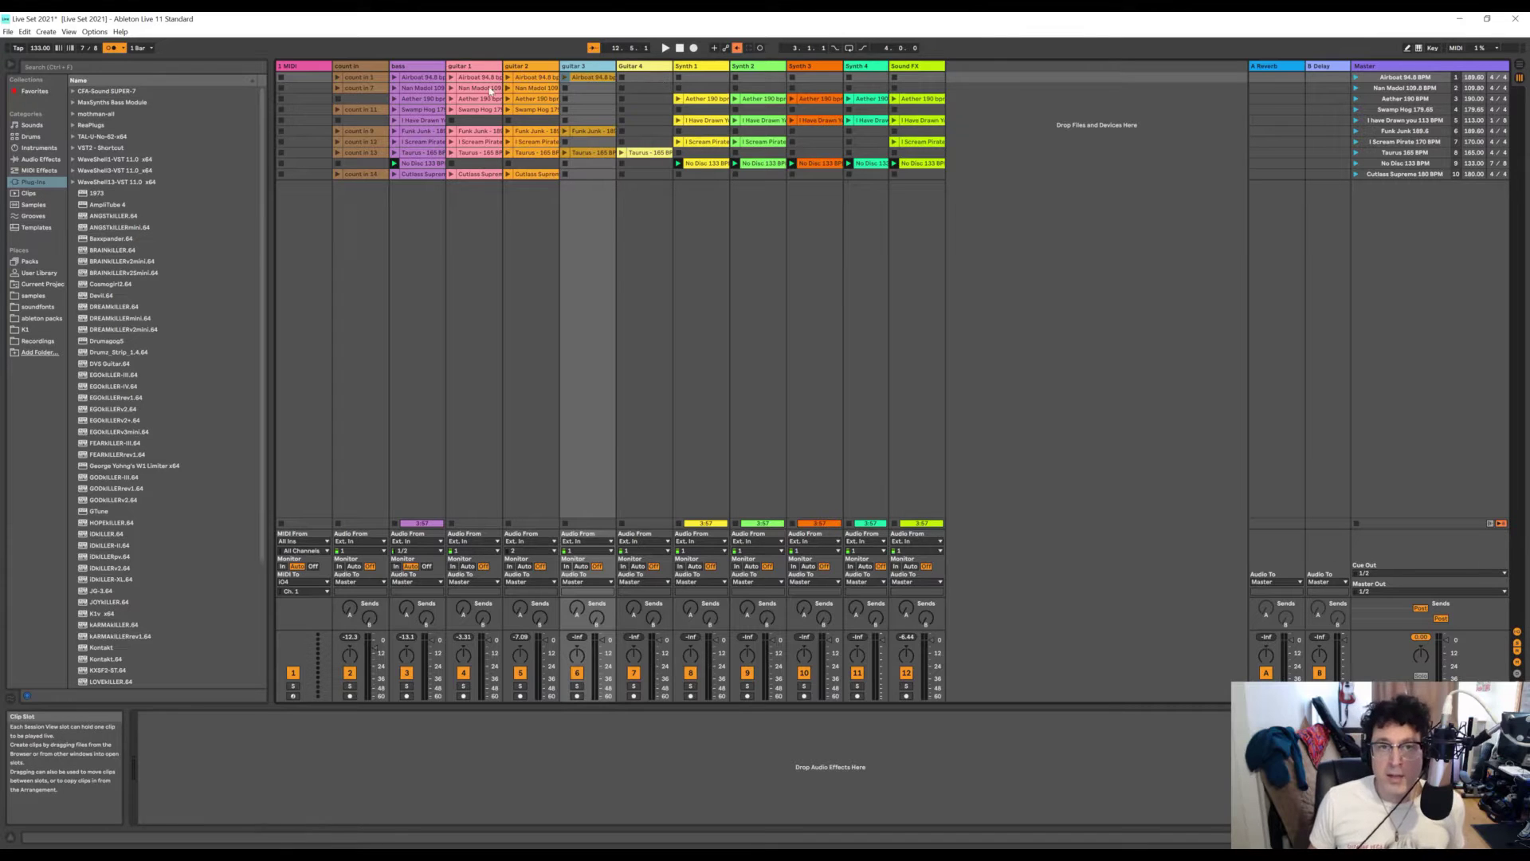
{"action": "left_click", "coordinate": [470, 67]}
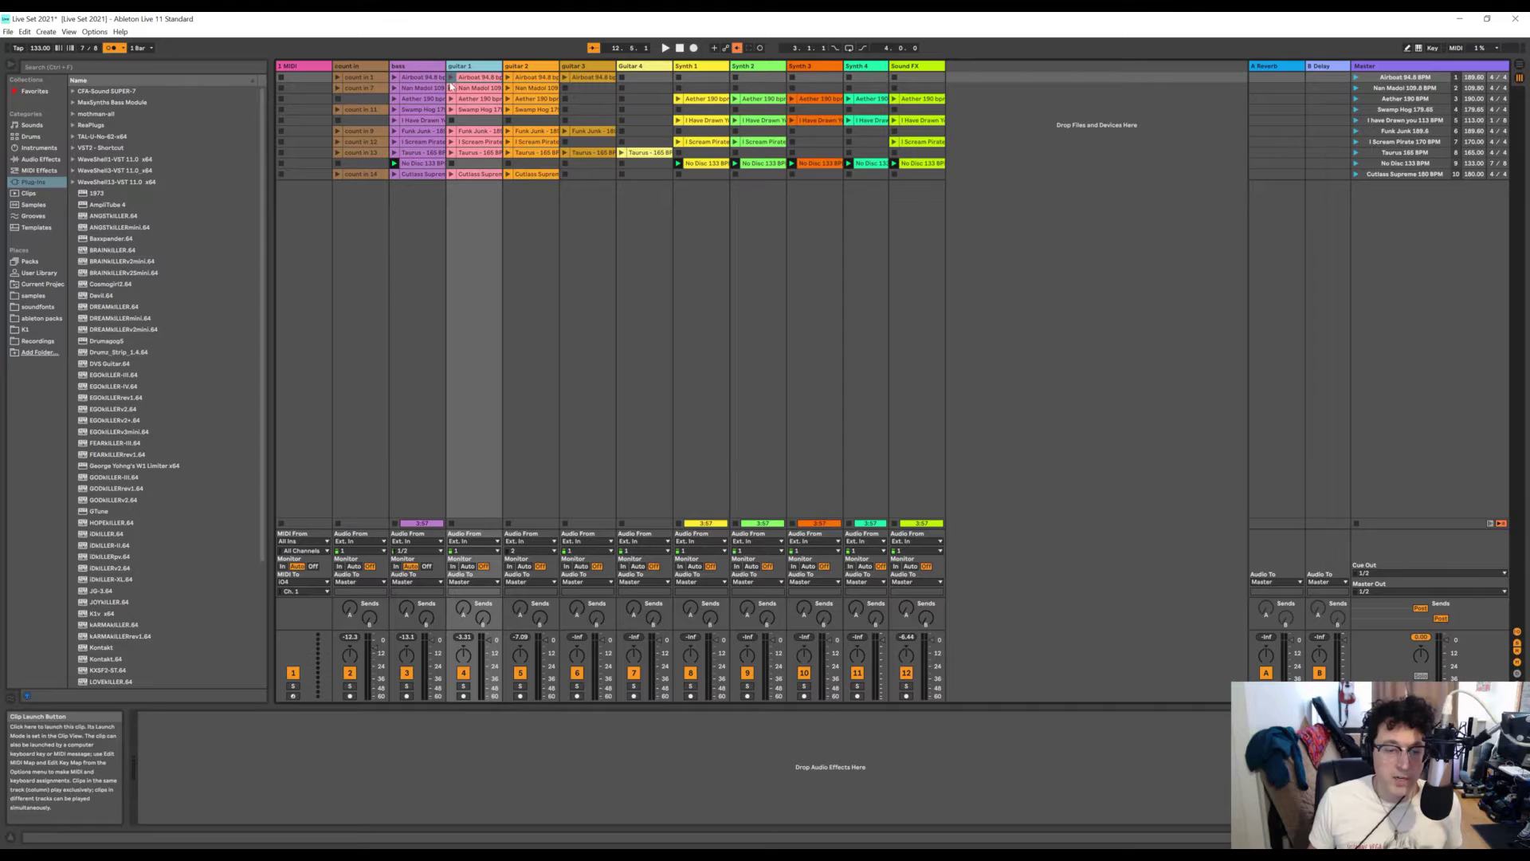
{"action": "left_click", "coordinate": [463, 672]}
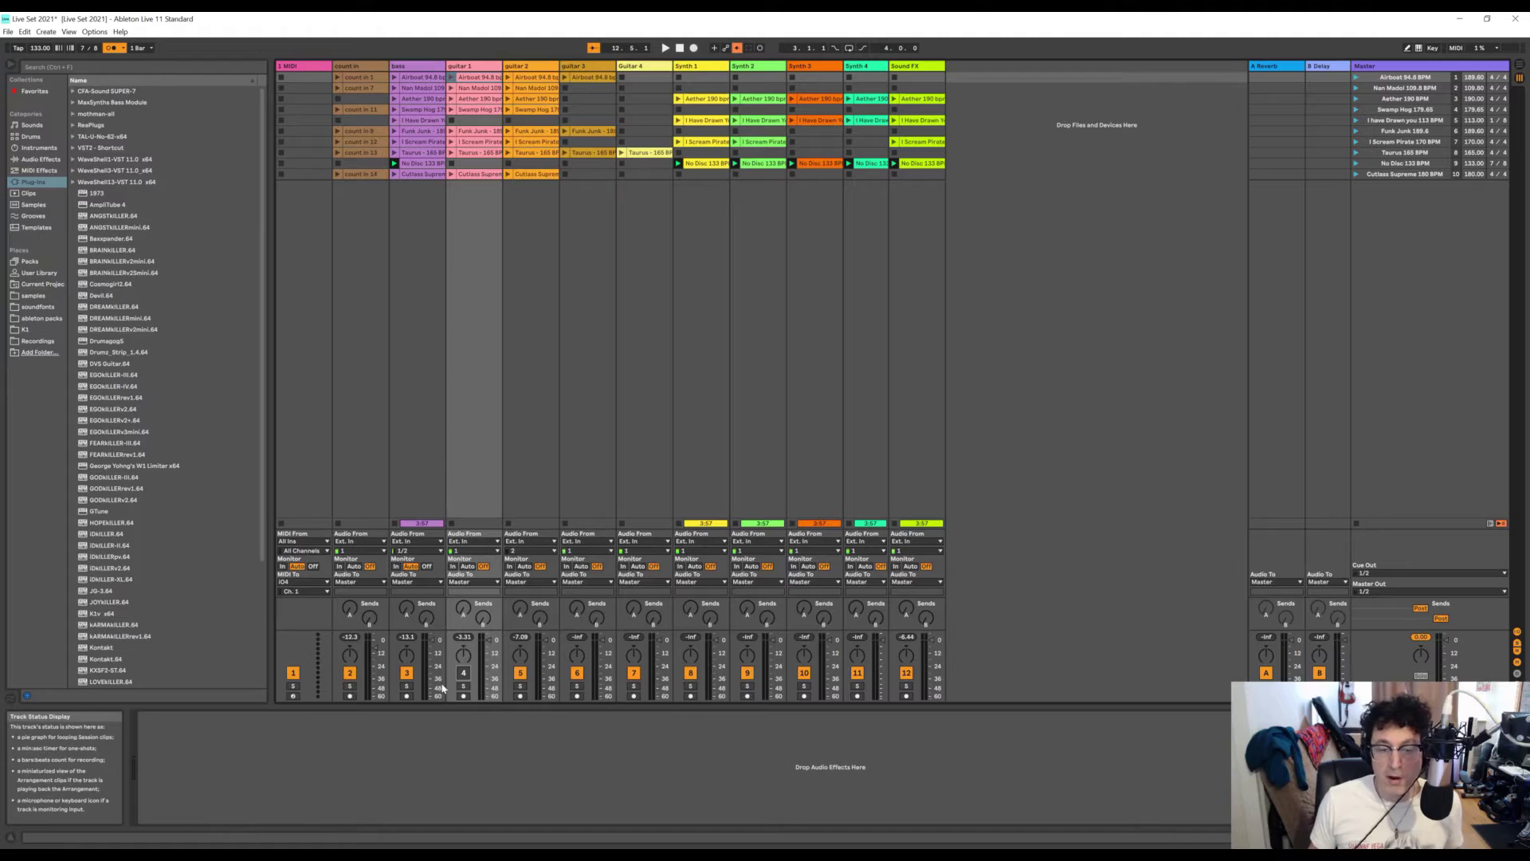
{"action": "left_click", "coordinate": [463, 673]}
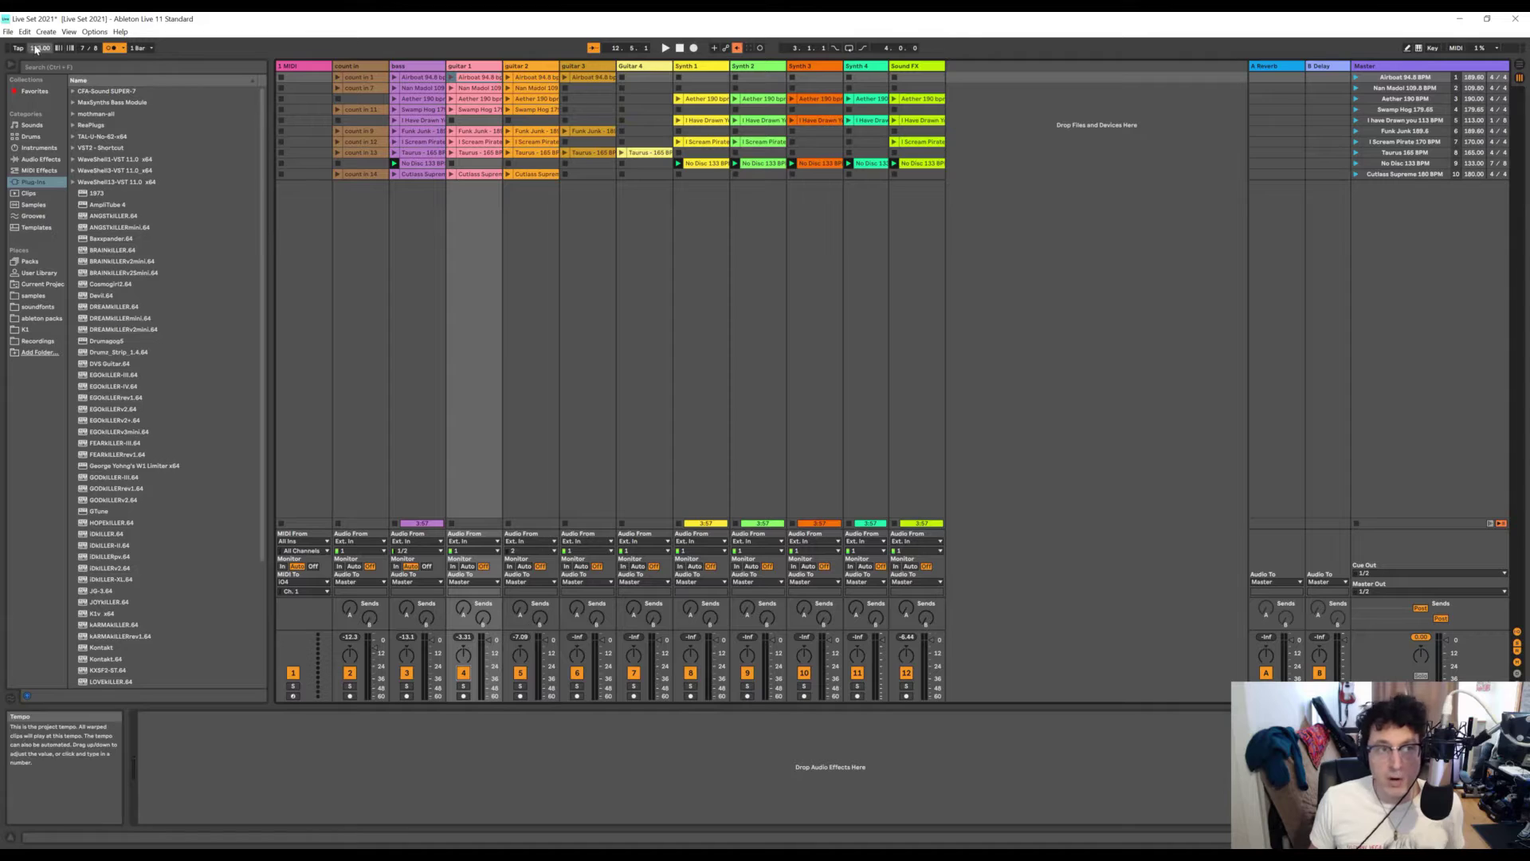
{"action": "left_click", "coordinate": [1408, 202]}
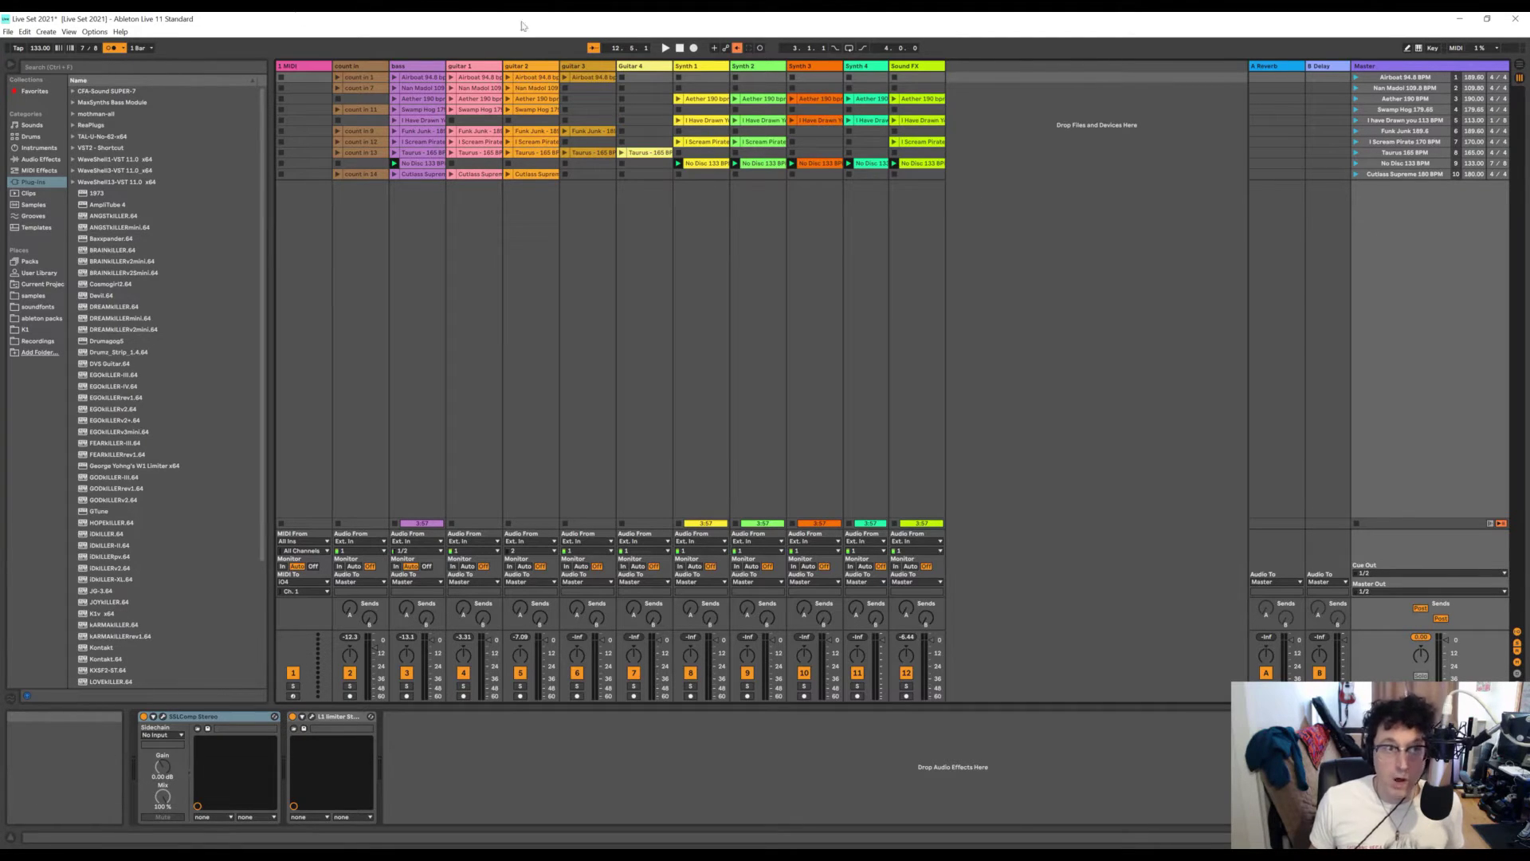
{"action": "left_click", "coordinate": [8, 32]}
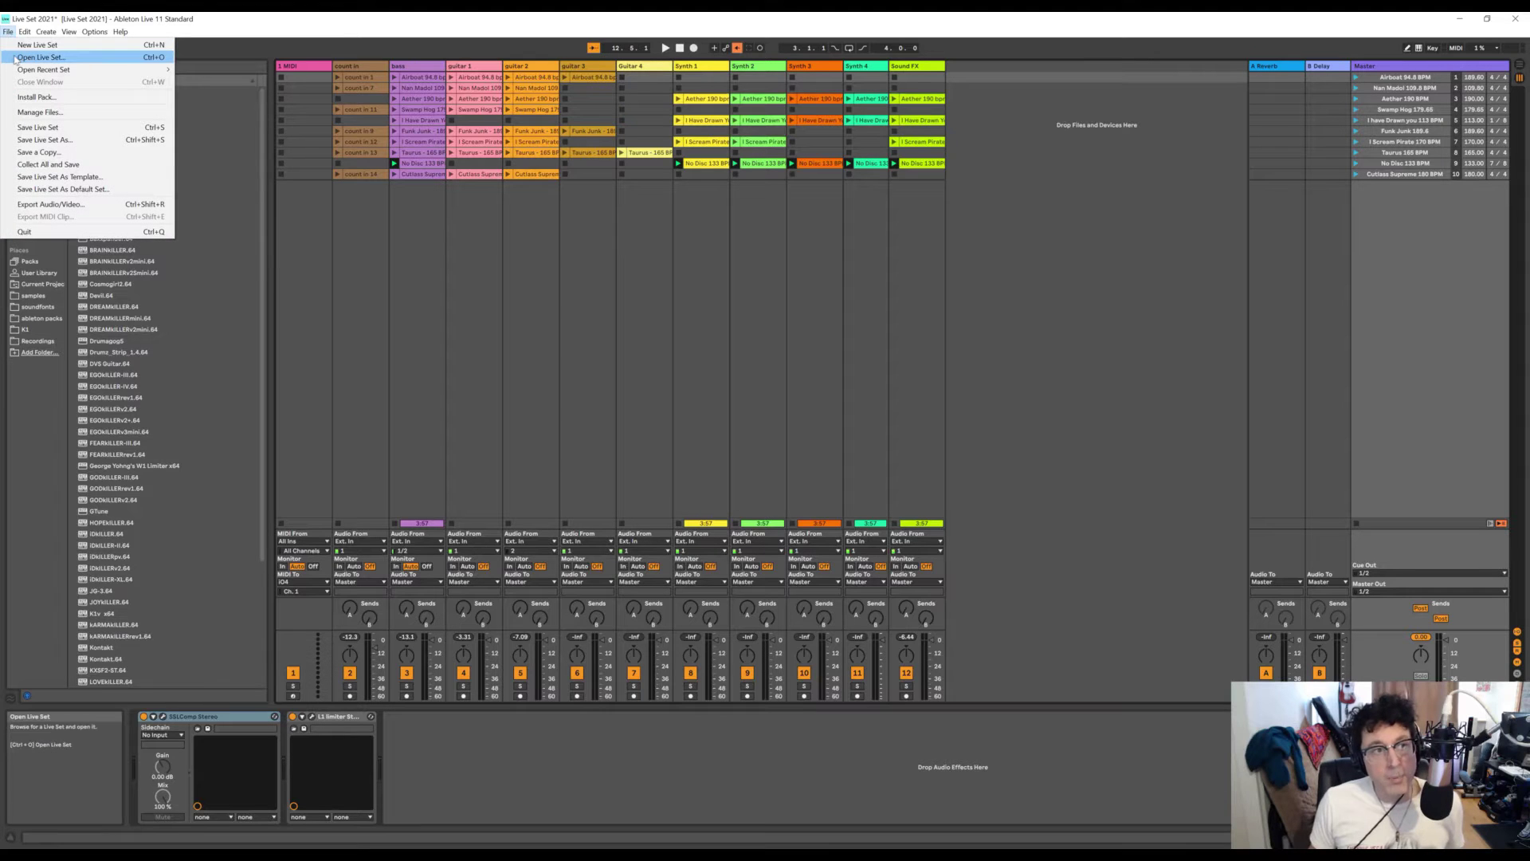
{"action": "left_click", "coordinate": [14, 59]}
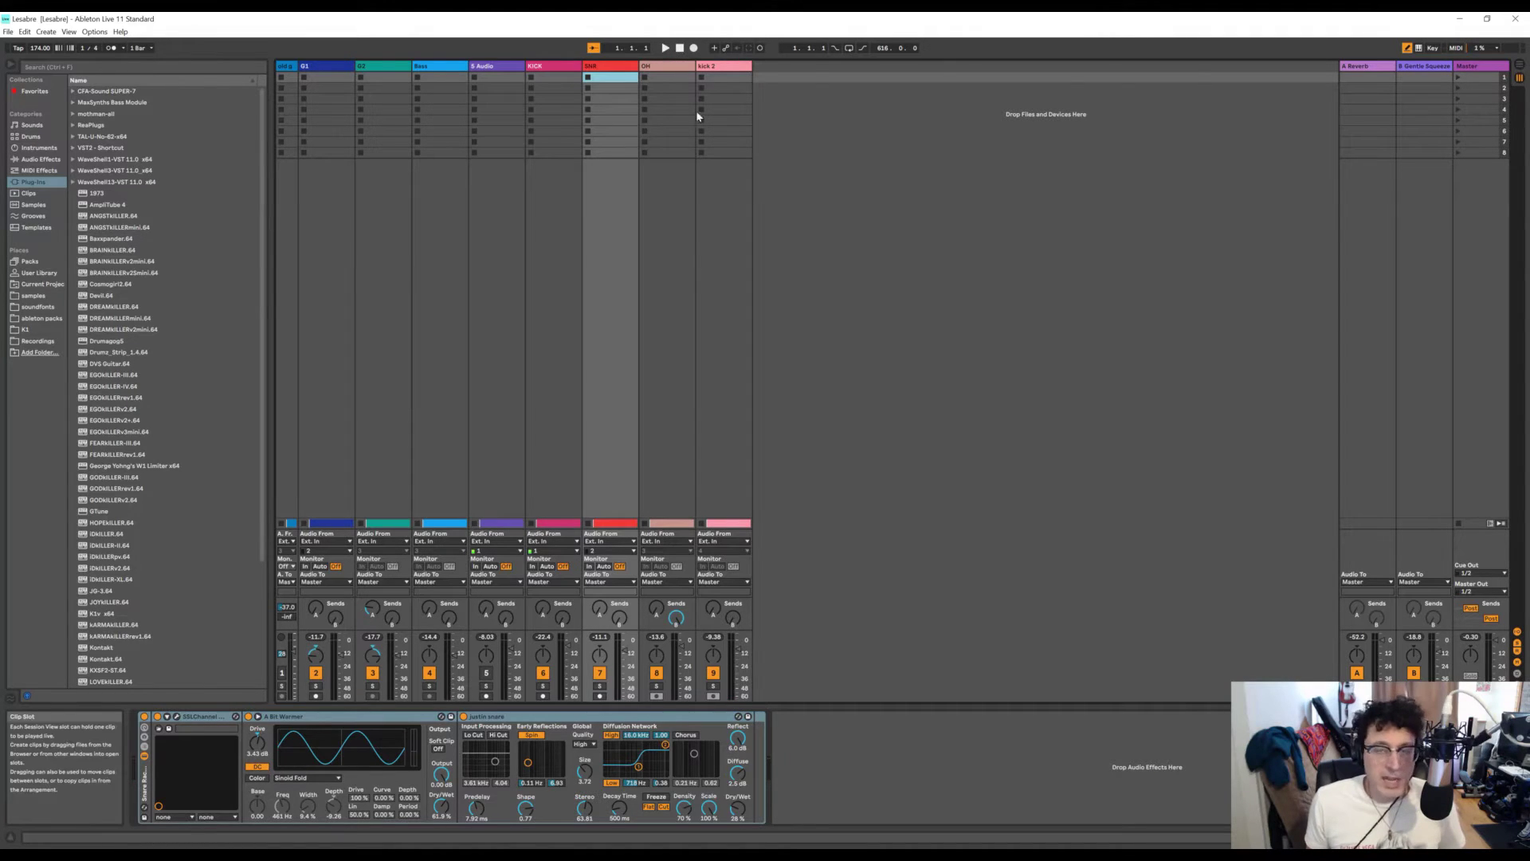
- Switch from Session View to the Arrangement View timeline
{"action": "left_click", "coordinate": [1521, 70]}
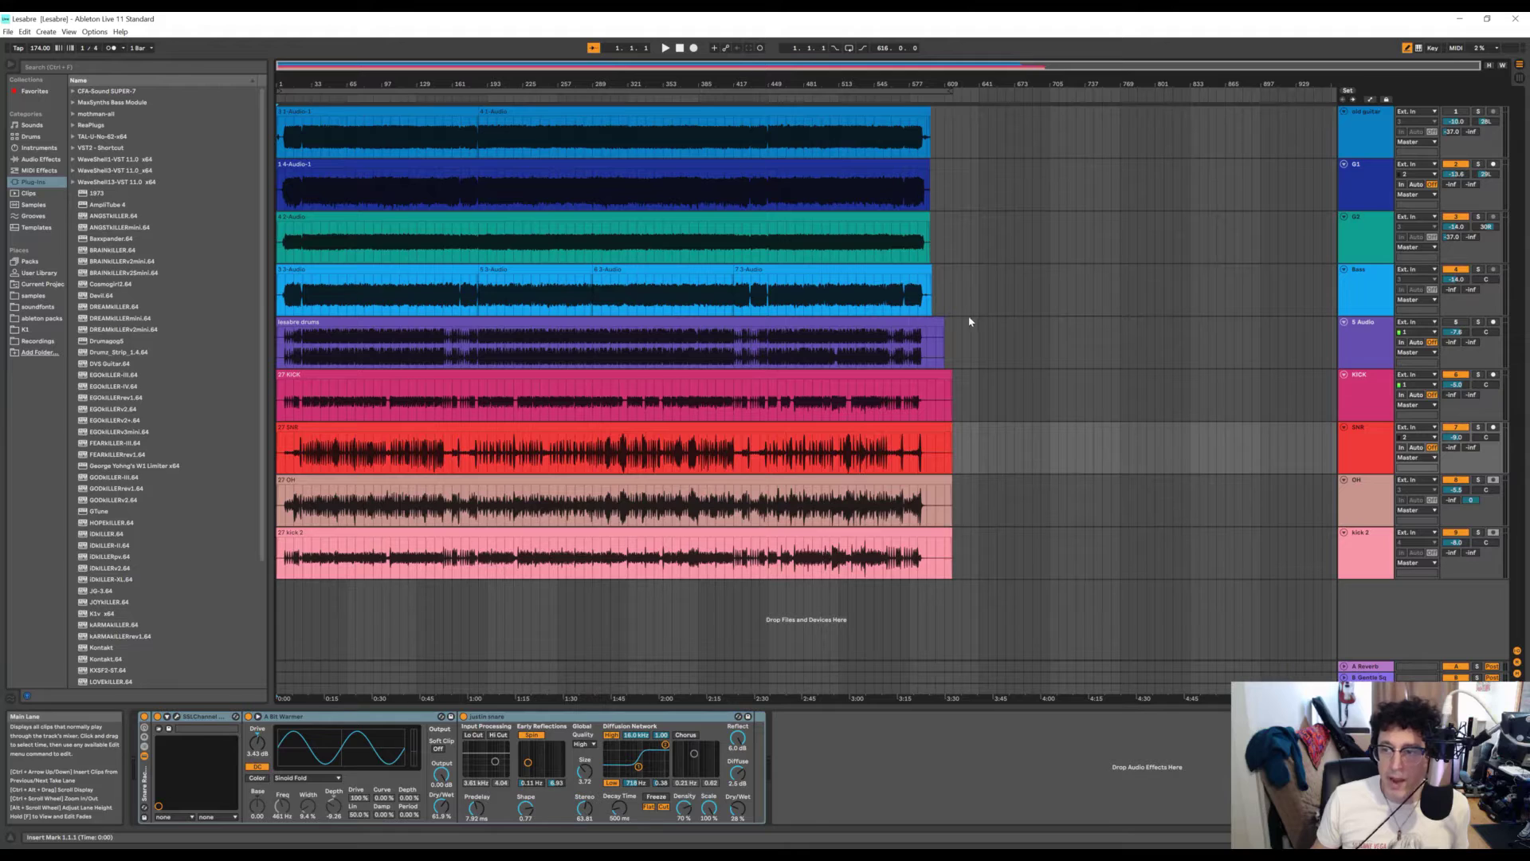
- Inspect the device chains of the KICK, SNR, OH and kick 2 tracks
{"action": "left_click", "coordinate": [1366, 397]}
{"action": "left_click", "coordinate": [1362, 451]}
{"action": "left_click", "coordinate": [1353, 519]}
{"action": "left_click", "coordinate": [1362, 558]}
- Select the whole song with Ctrl+A and choose the tracks from G1 through Bass
{"action": "left_click", "coordinate": [606, 357]}
{"action": "key", "text": "ctrl+a"}
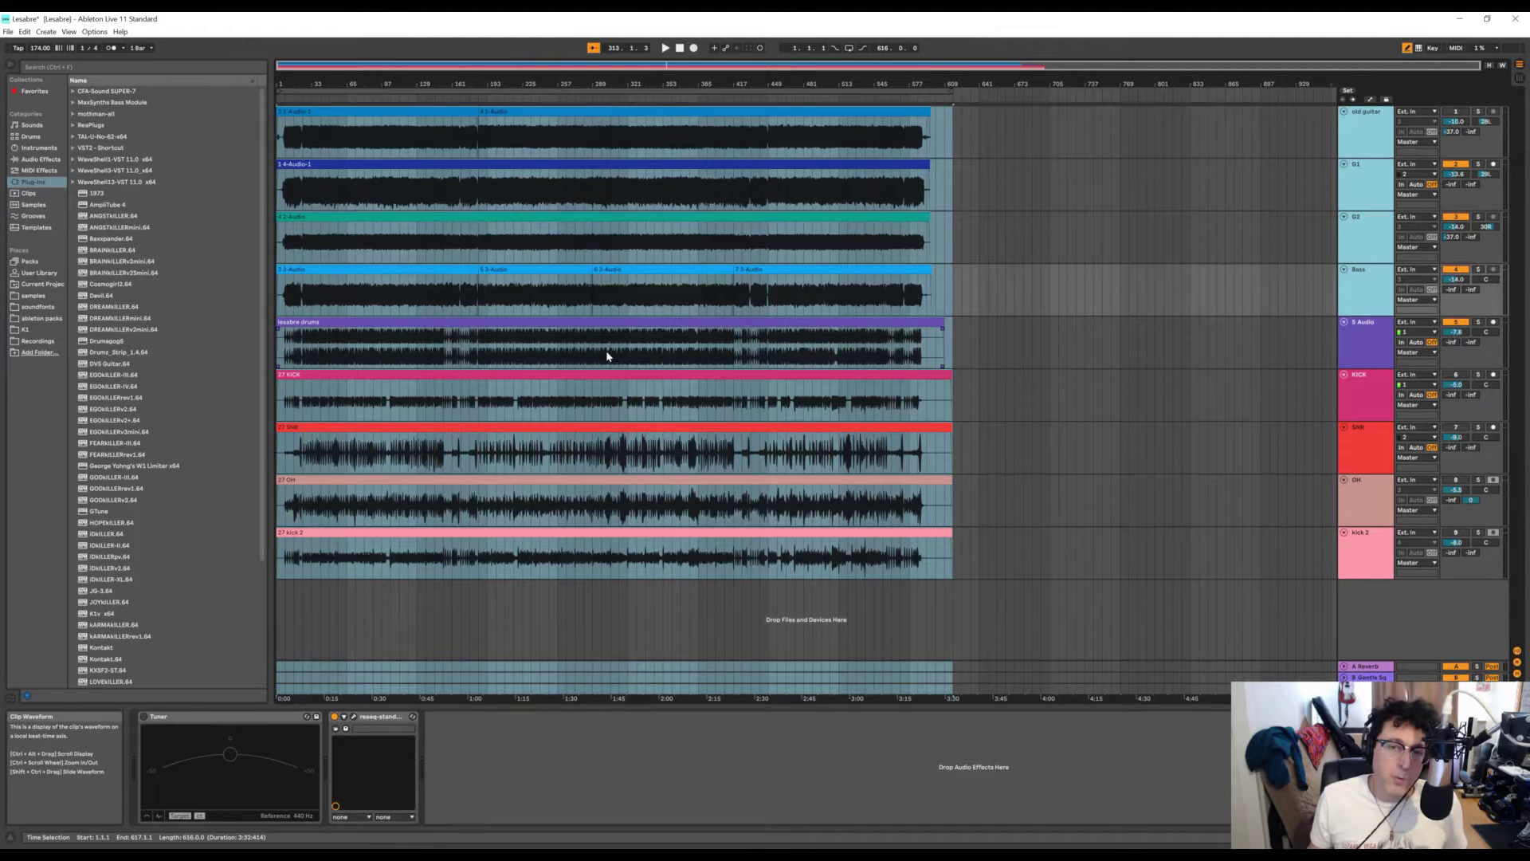
{"action": "left_click", "coordinate": [1370, 136]}
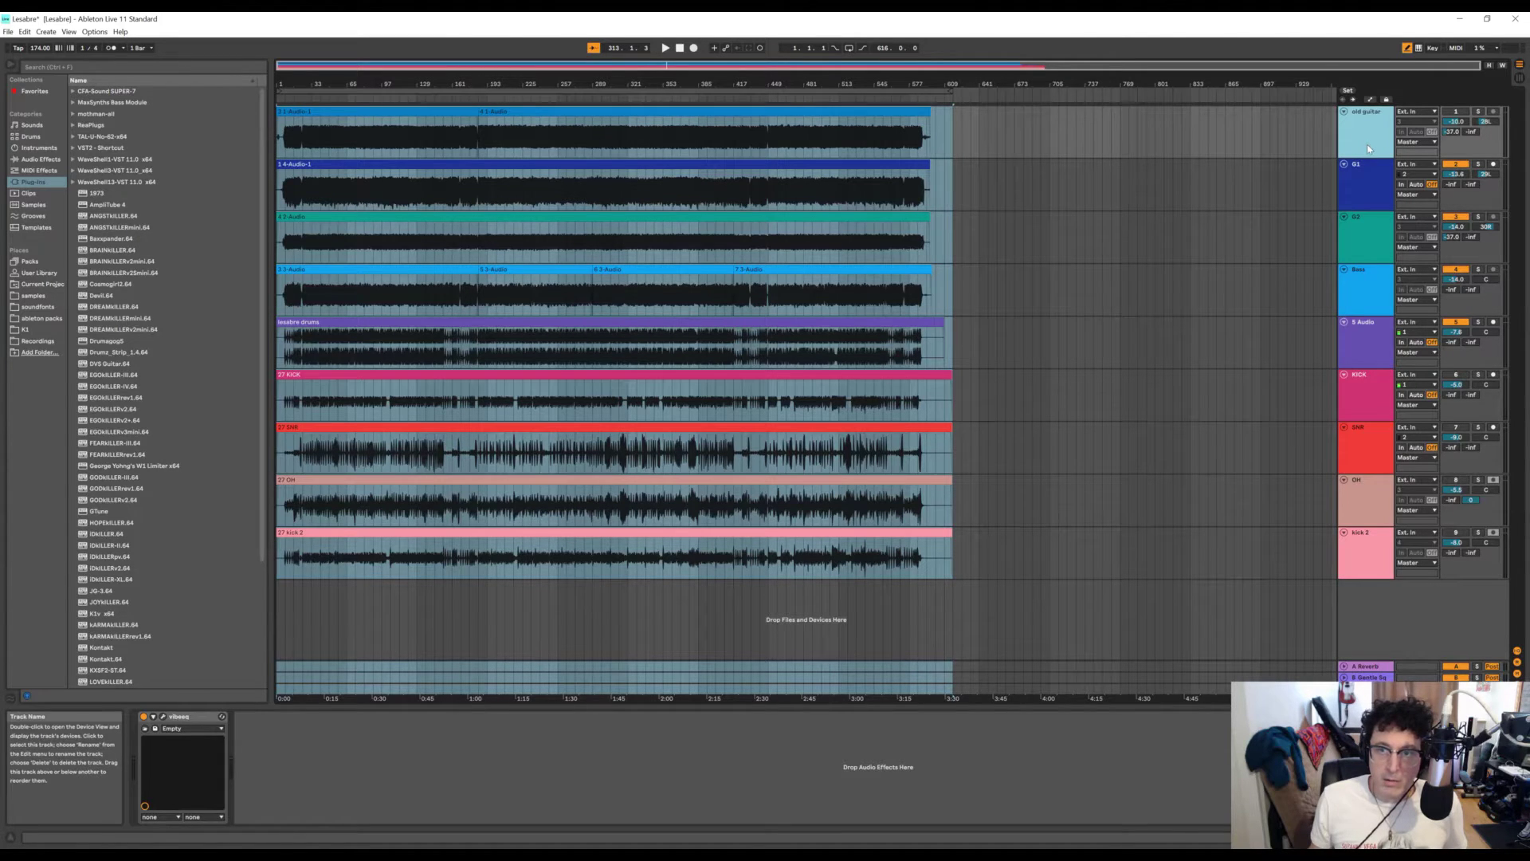
{"action": "left_click", "coordinate": [1374, 169]}
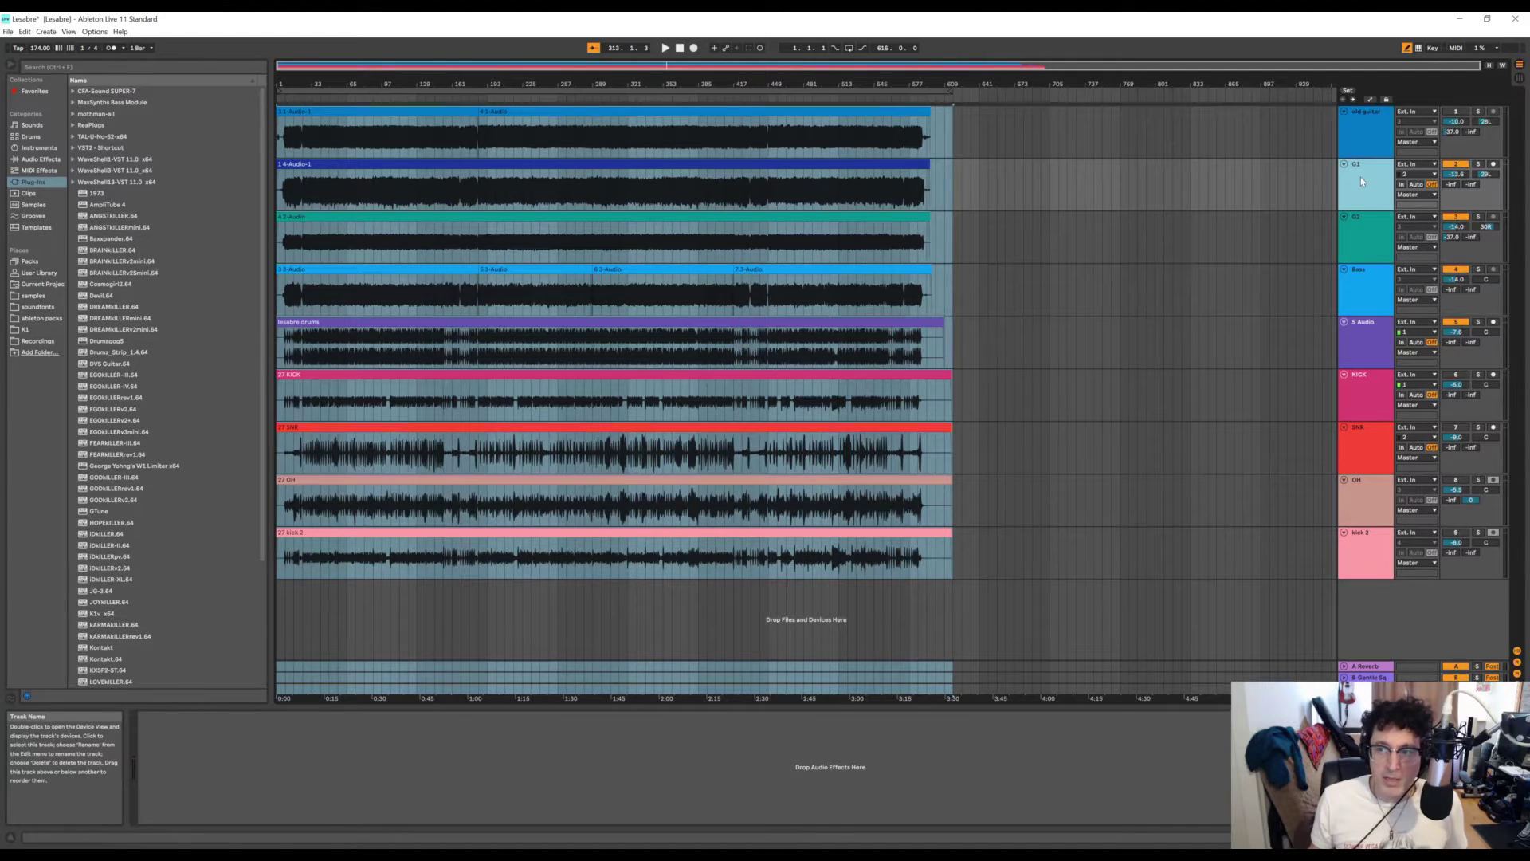
{"action": "left_click", "coordinate": [1362, 299]}
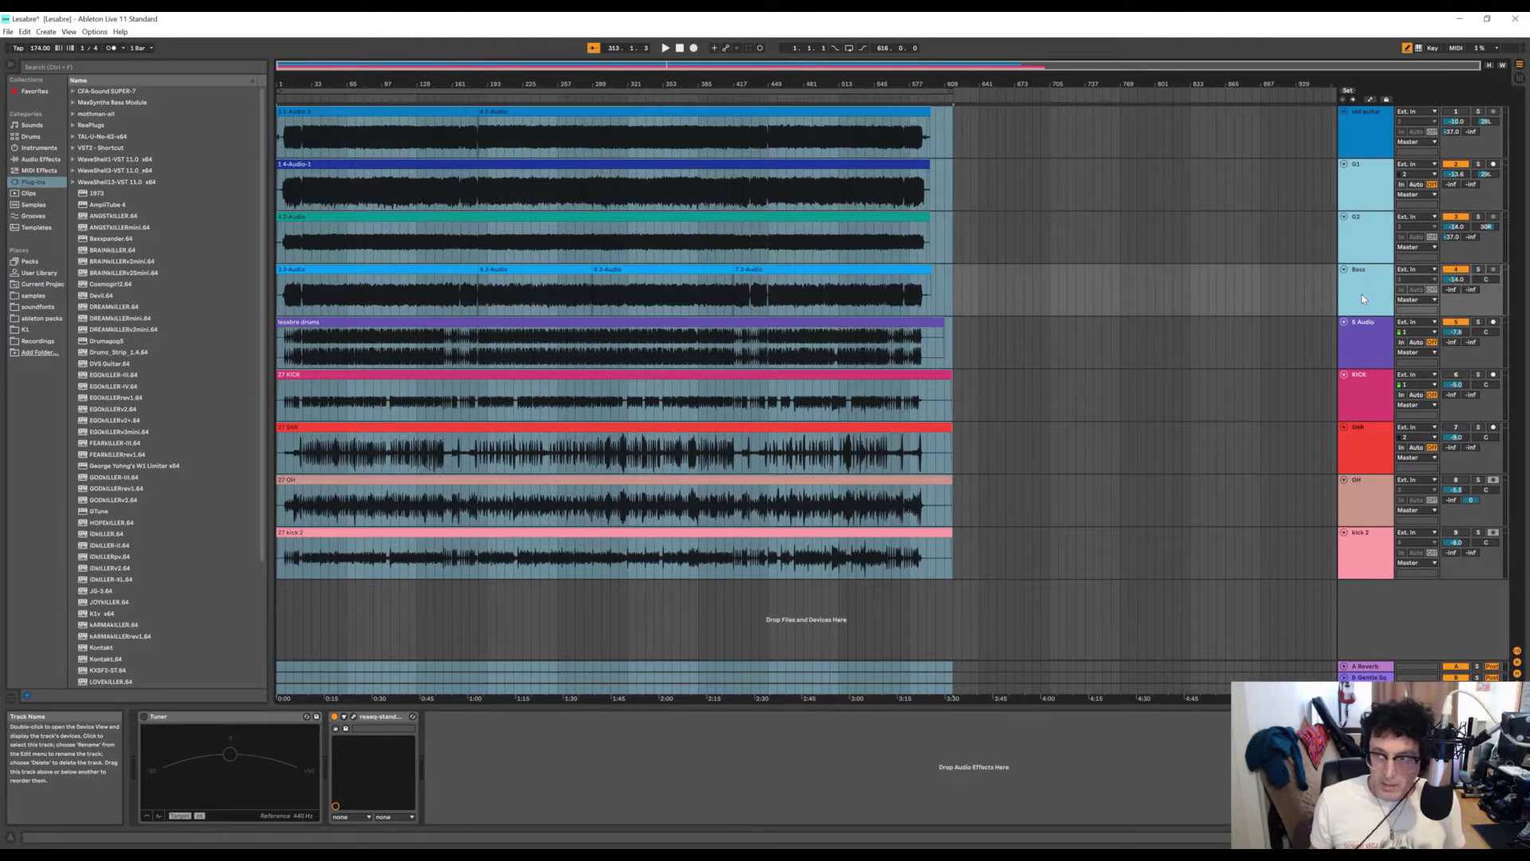
{"action": "left_click", "coordinate": [1366, 184]}
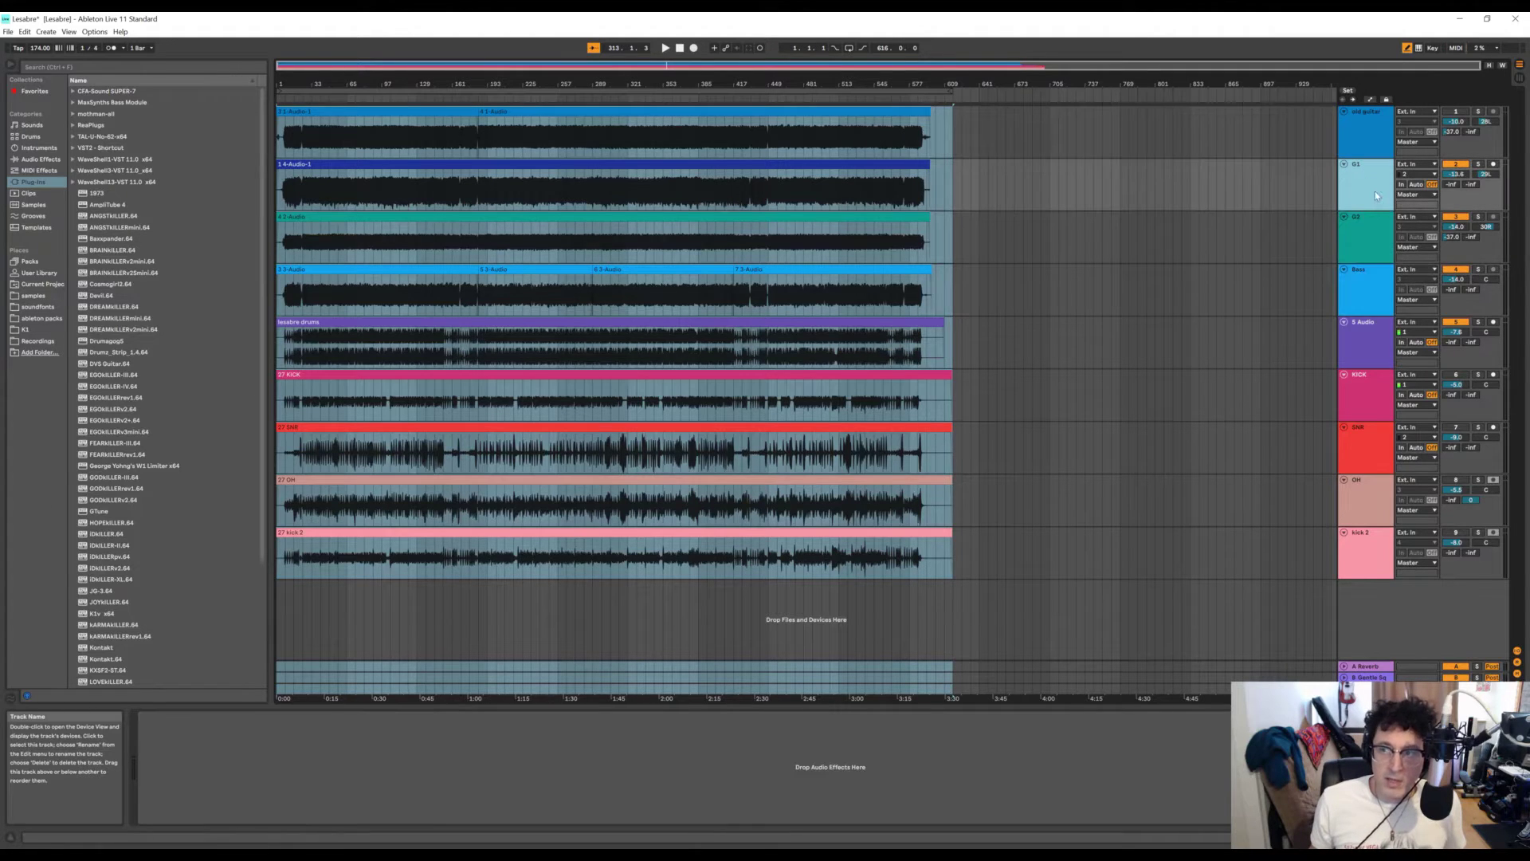
{"action": "left_click", "coordinate": [1378, 283]}
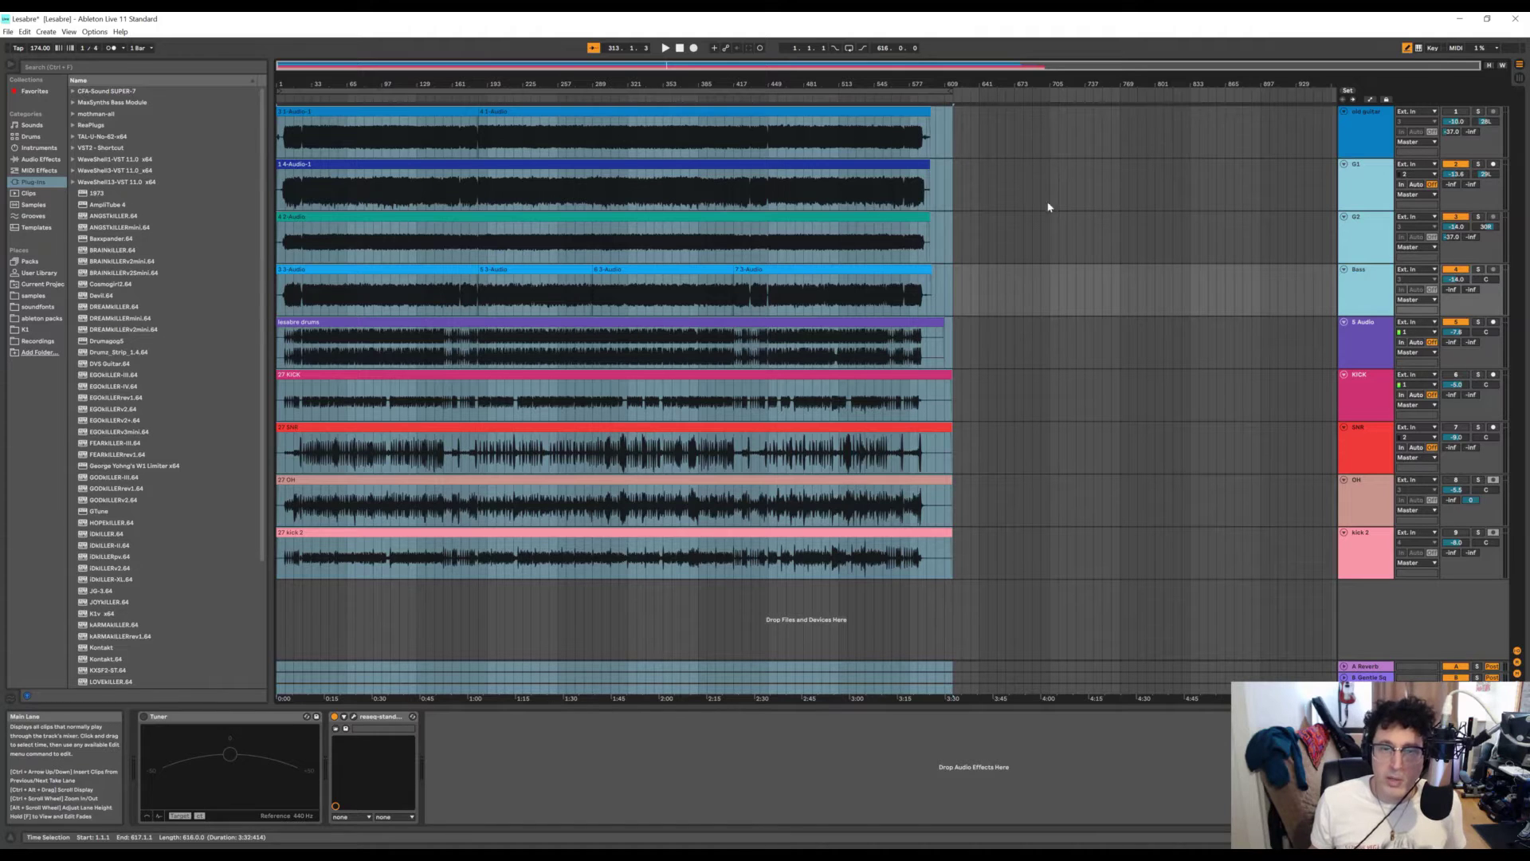
- Export audio with Rendered Track set to Selected Tracks Only and save the stems
{"action": "left_click", "coordinate": [15, 33]}
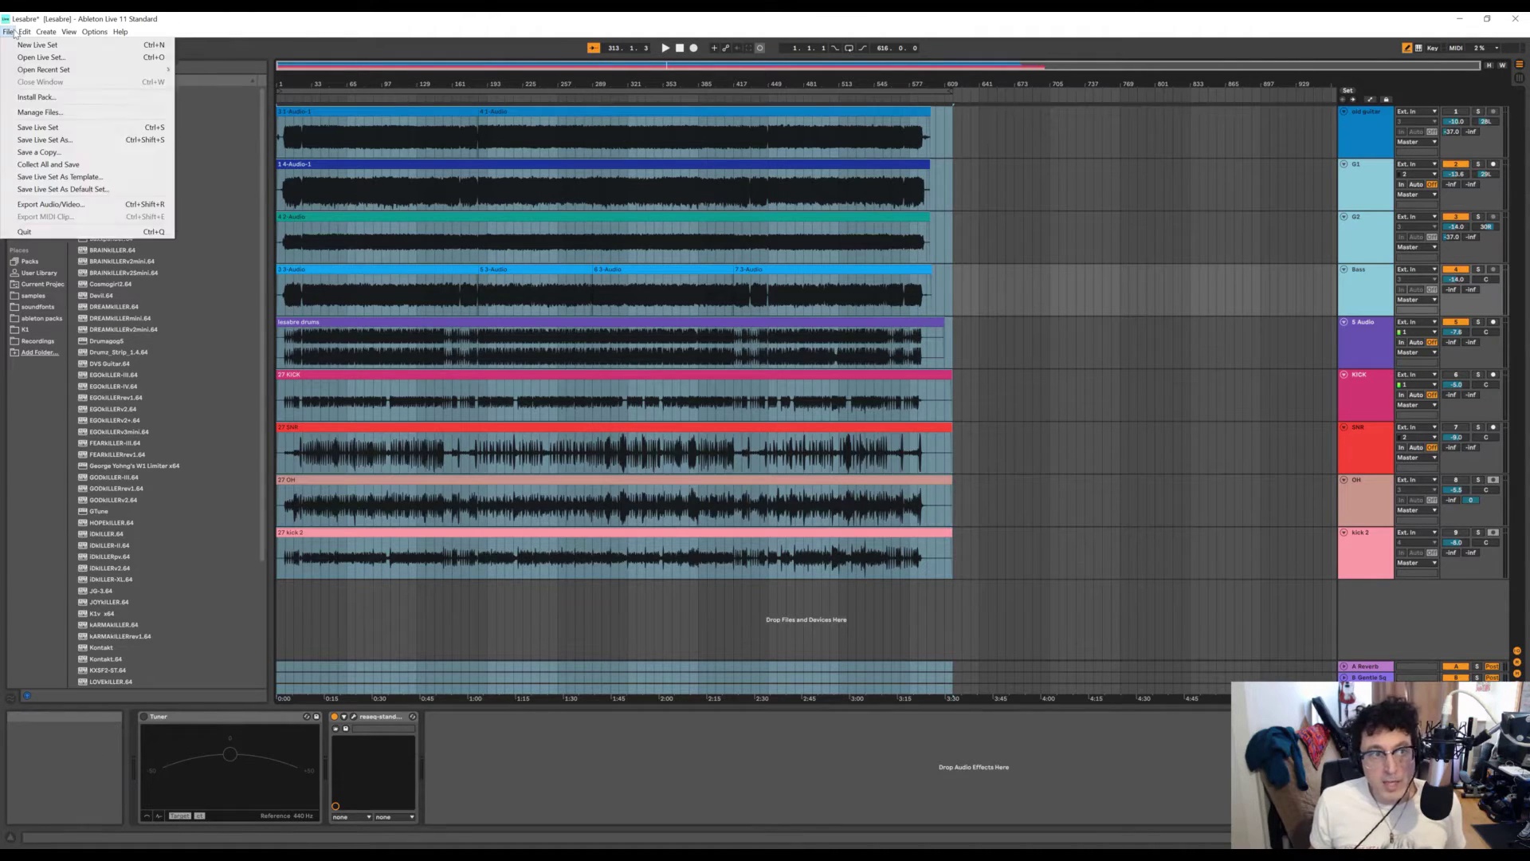
{"action": "left_click", "coordinate": [25, 206]}
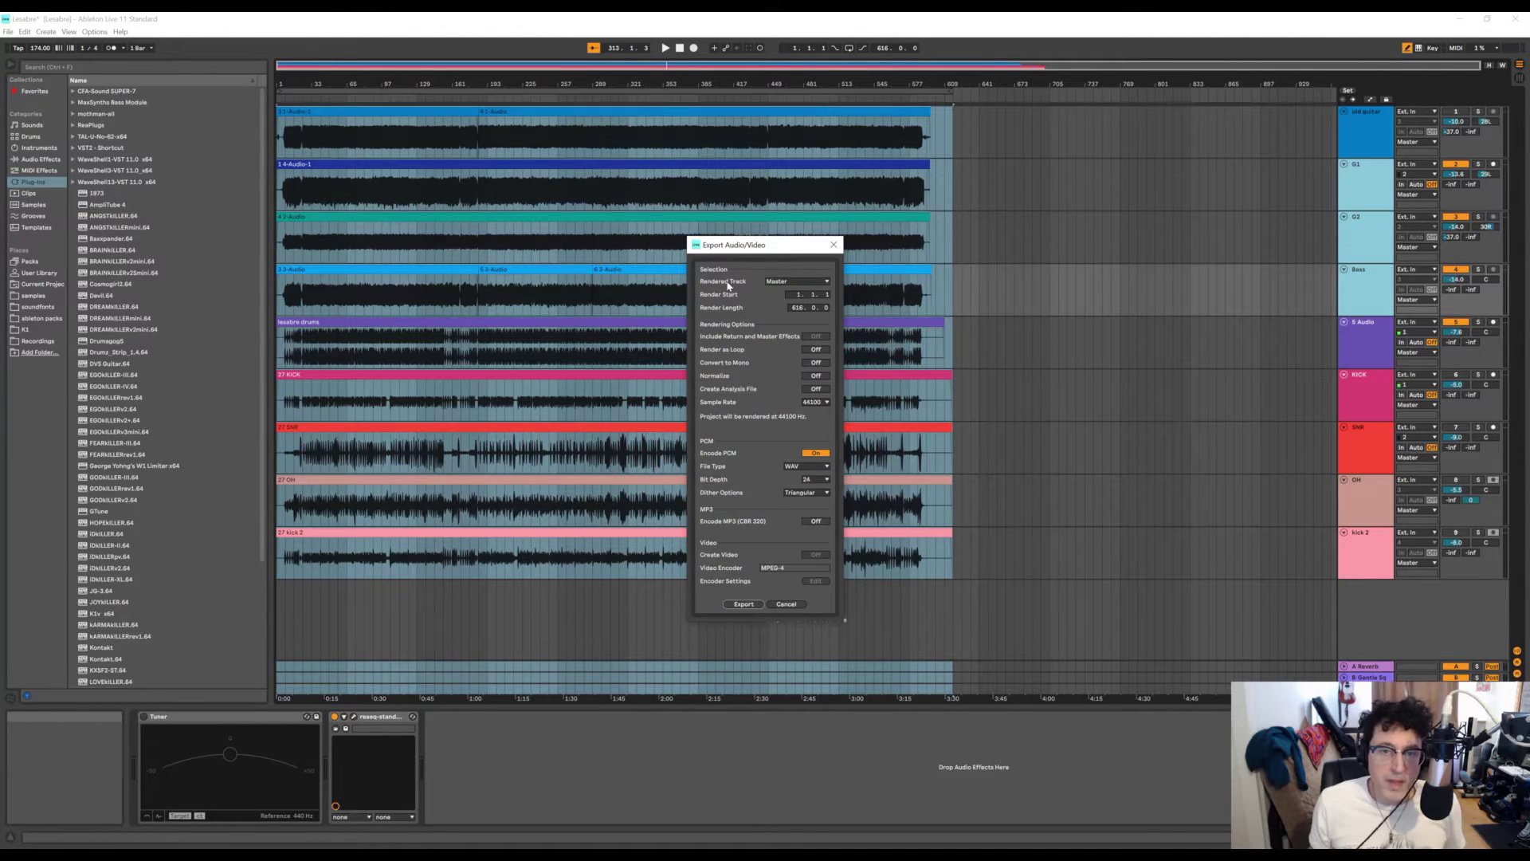
{"action": "left_click", "coordinate": [797, 282]}
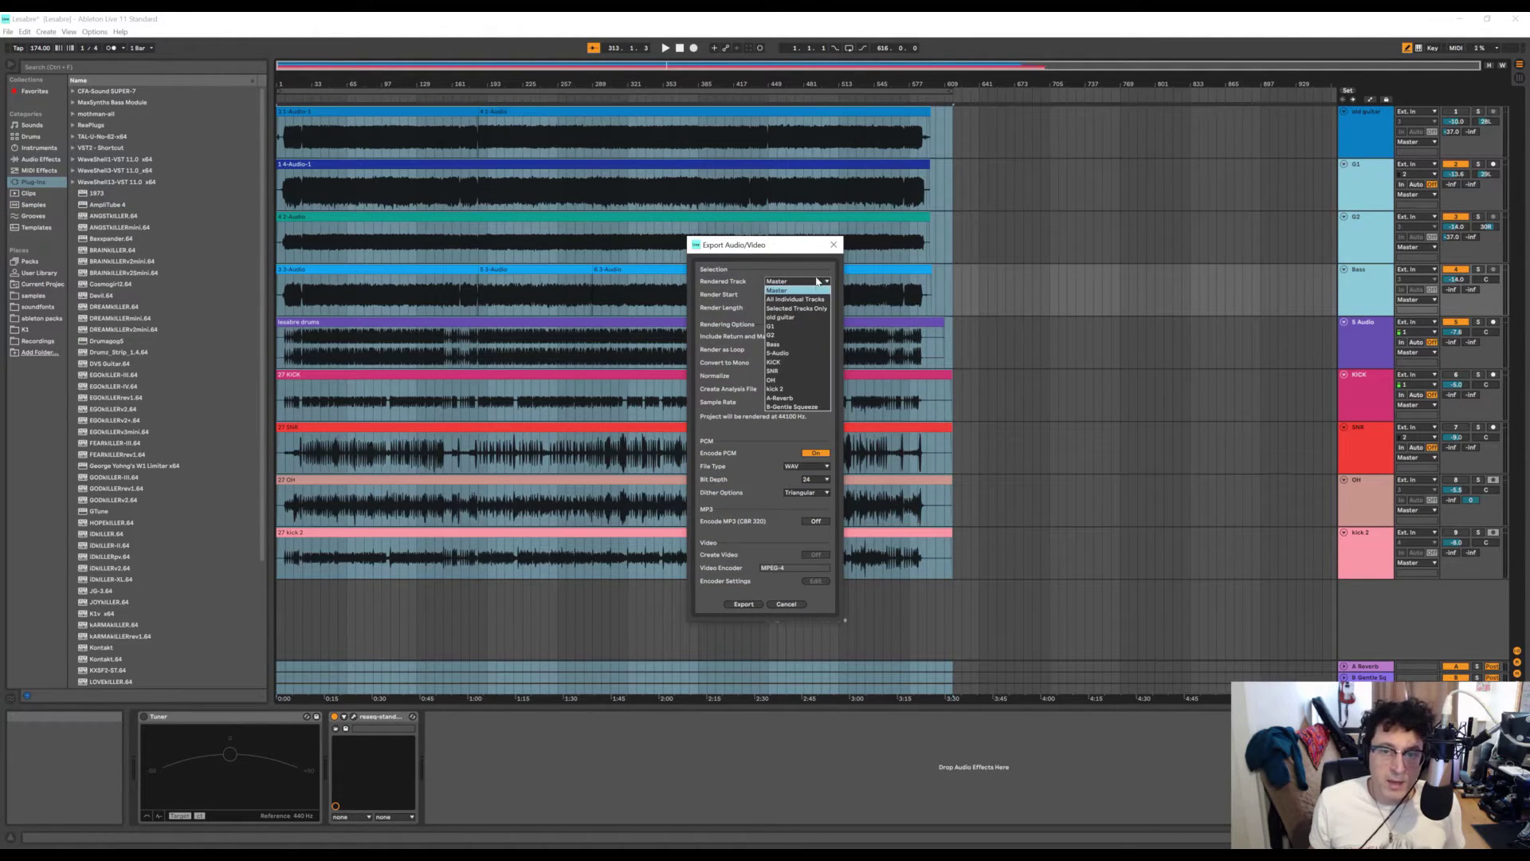
{"action": "left_click", "coordinate": [819, 310]}
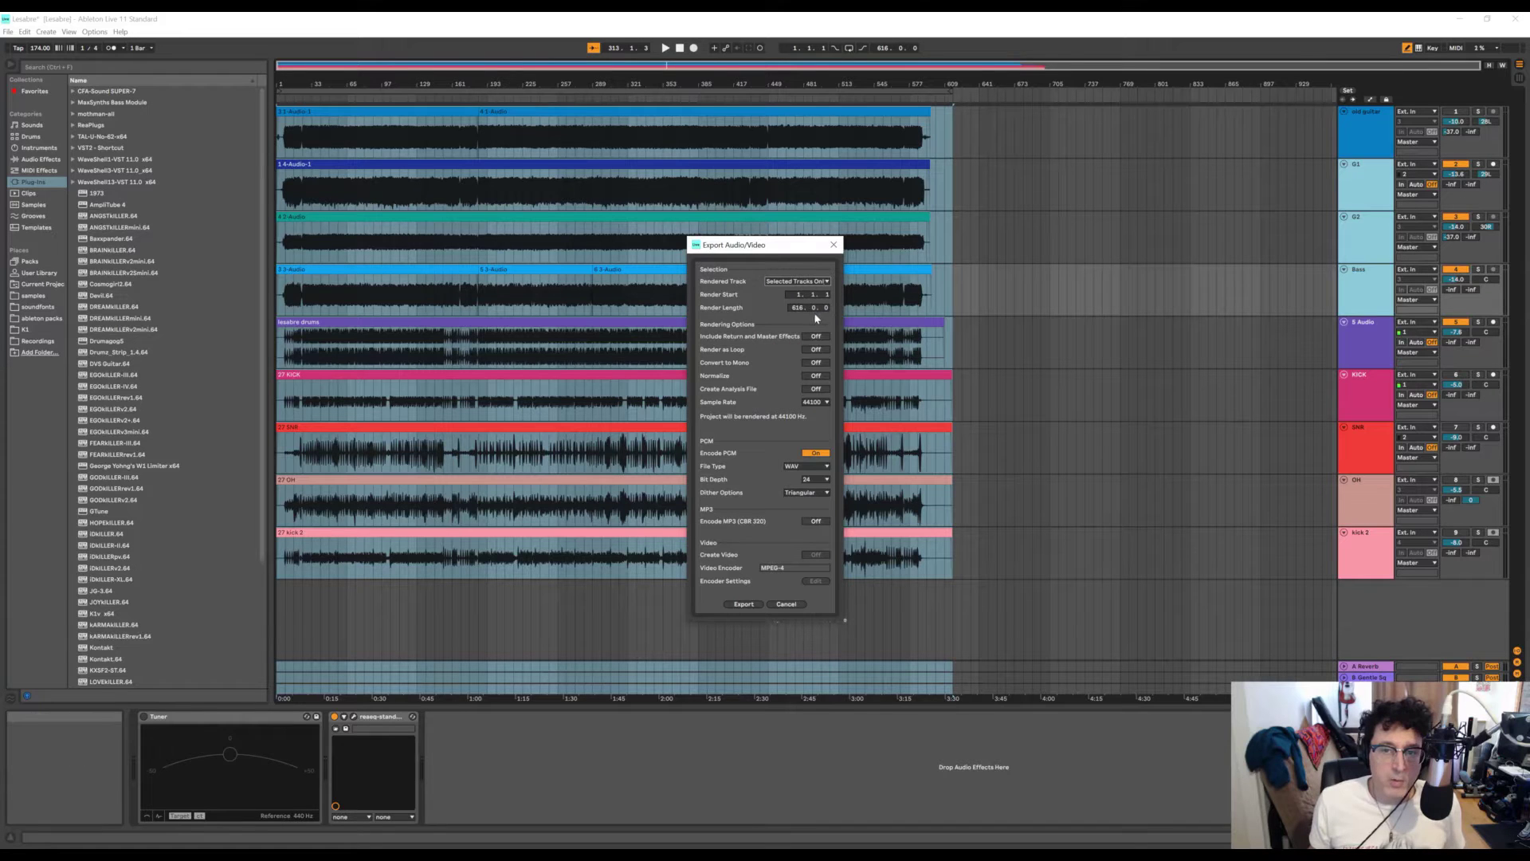
{"action": "left_click", "coordinate": [742, 604]}
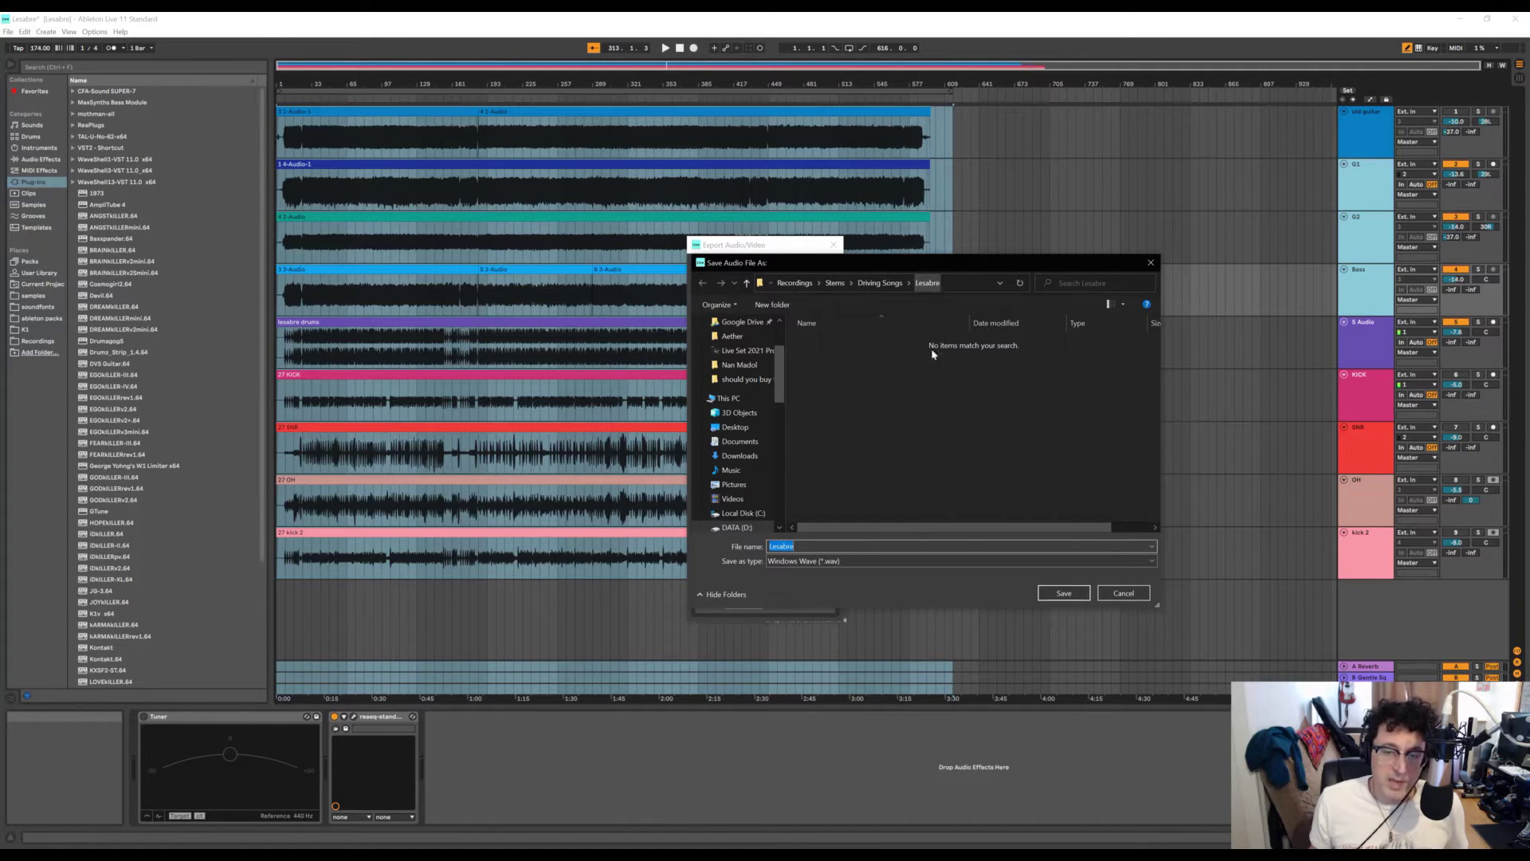
{"action": "left_click", "coordinate": [1063, 593]}
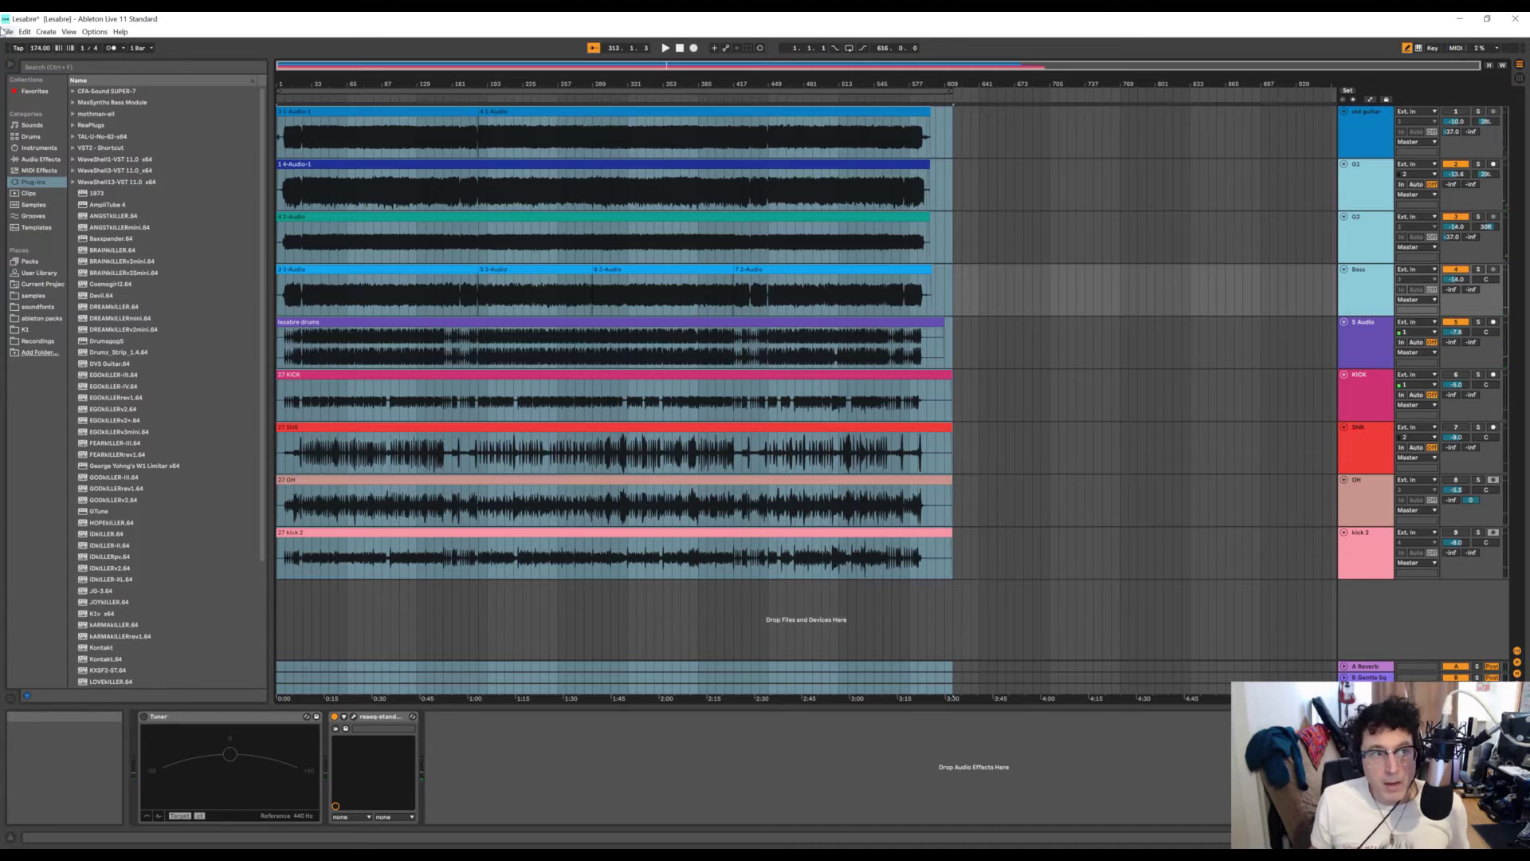
- Start another Export Audio/Video render from the File menu
{"action": "left_click", "coordinate": [7, 32]}
{"action": "left_click", "coordinate": [8, 32]}
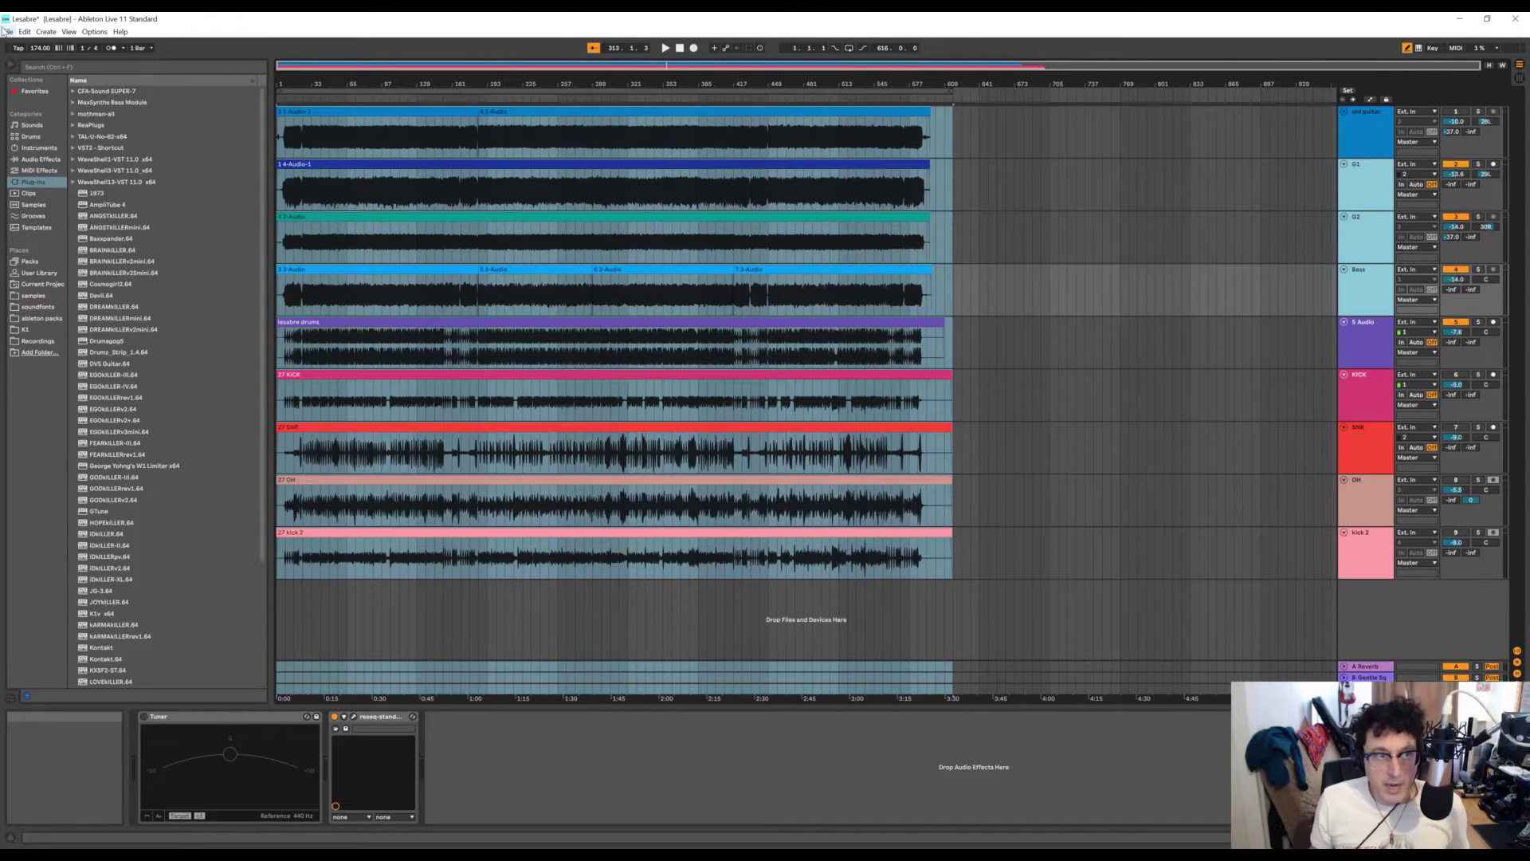
{"action": "left_click", "coordinate": [7, 32]}
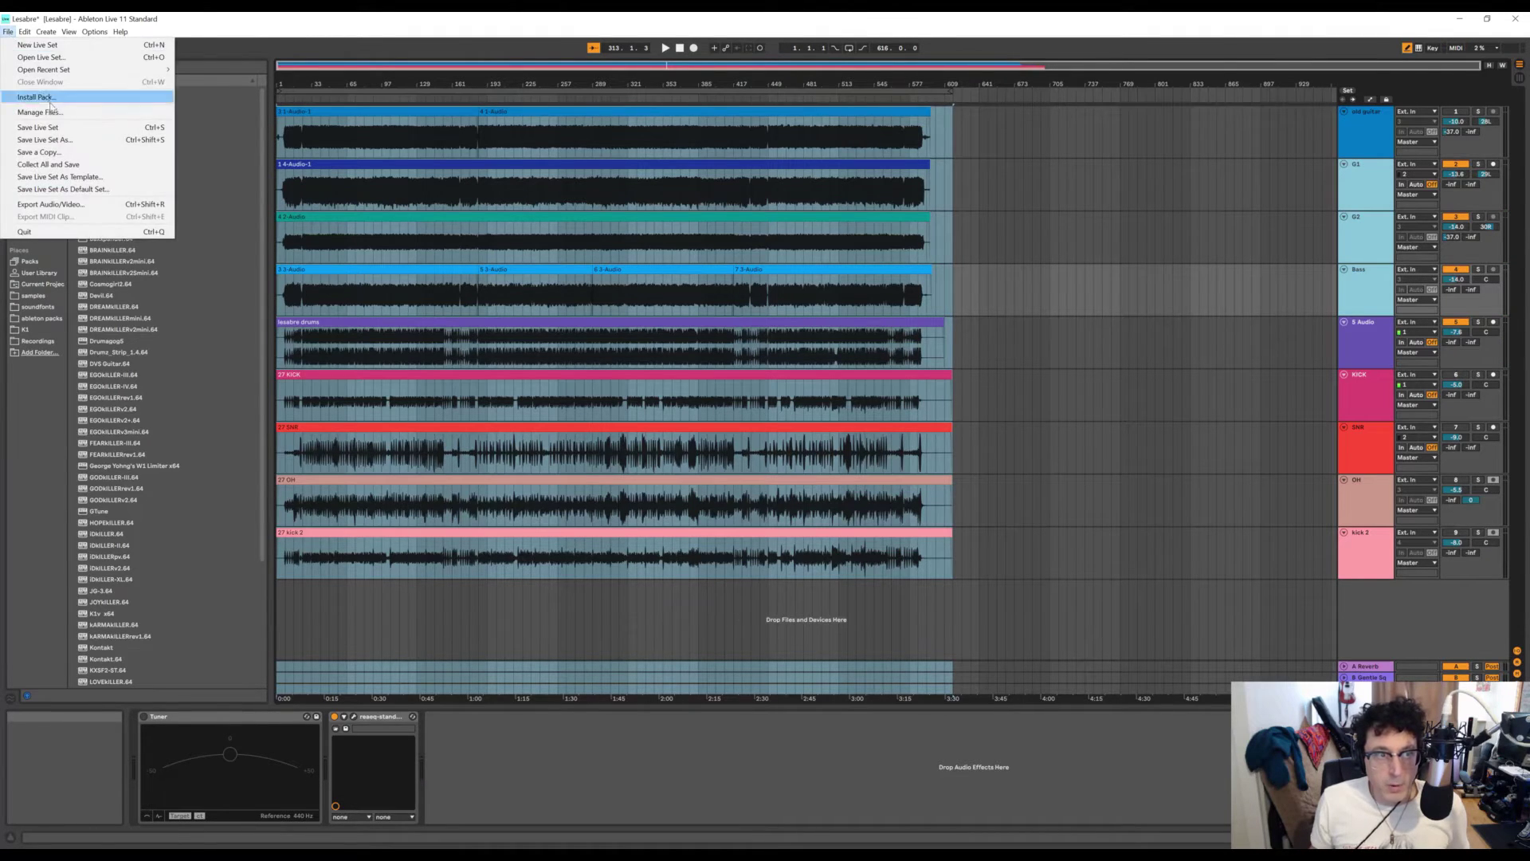
{"action": "left_click", "coordinate": [56, 204]}
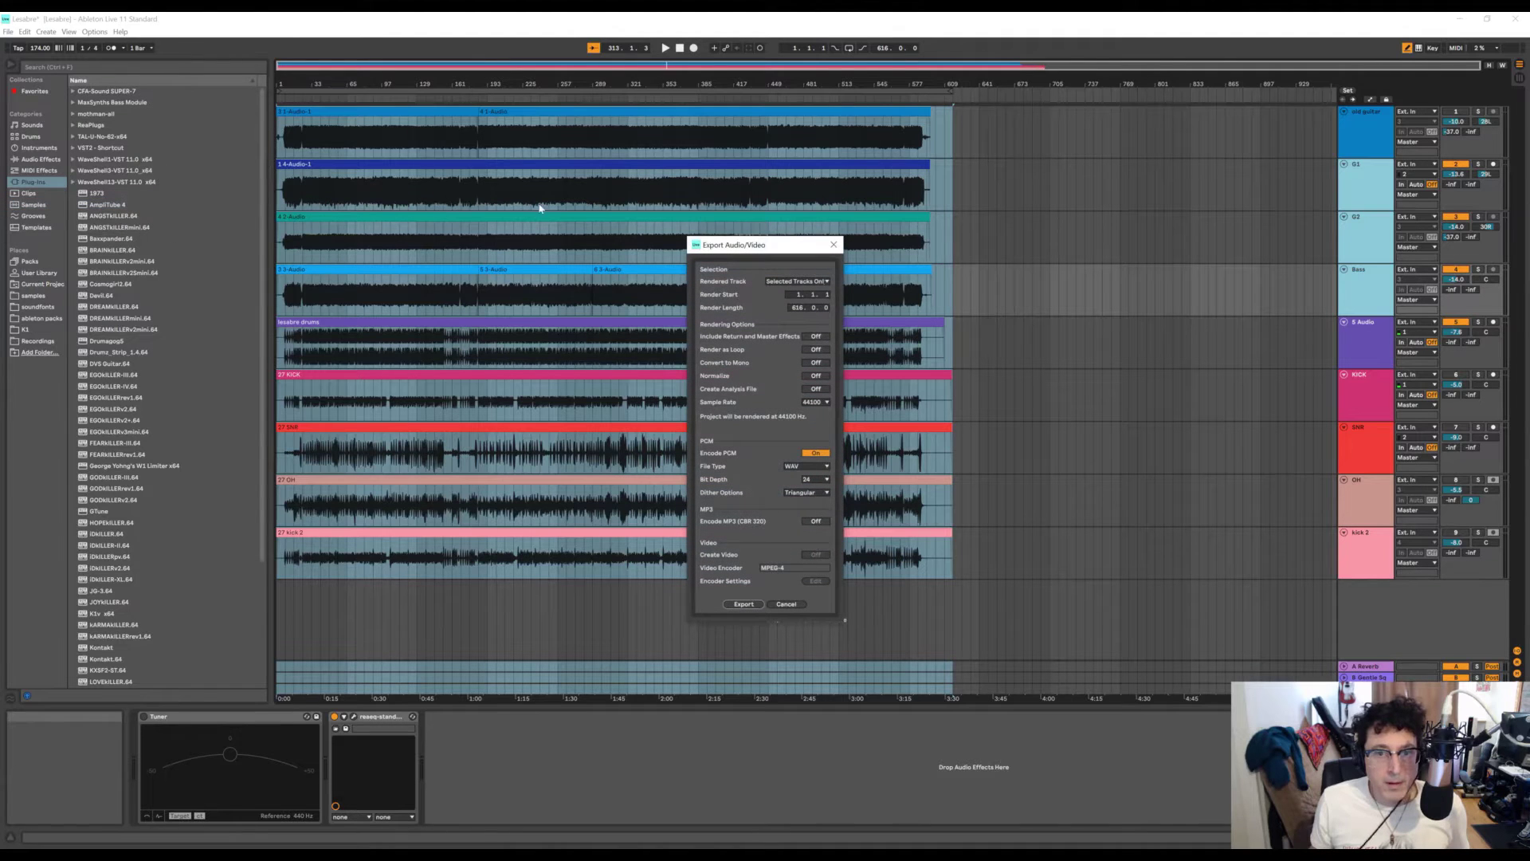
{"action": "left_click", "coordinate": [759, 605]}
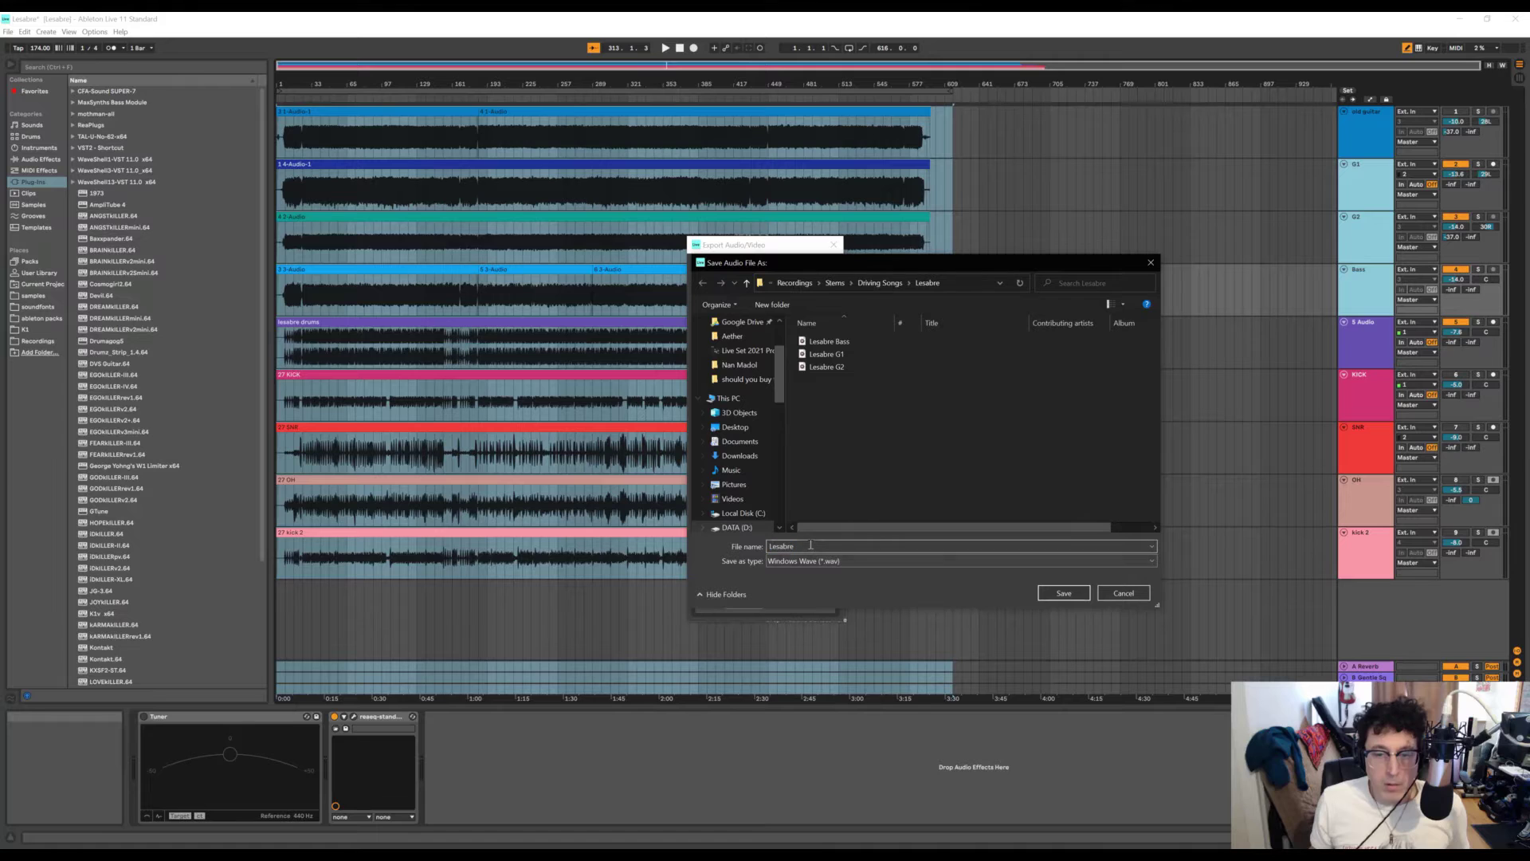
- Delete the old Lesabre Bass, G1 and G2 stem files from the save folder
{"action": "left_click", "coordinate": [819, 359]}
{"action": "left_click", "coordinate": [821, 342]}
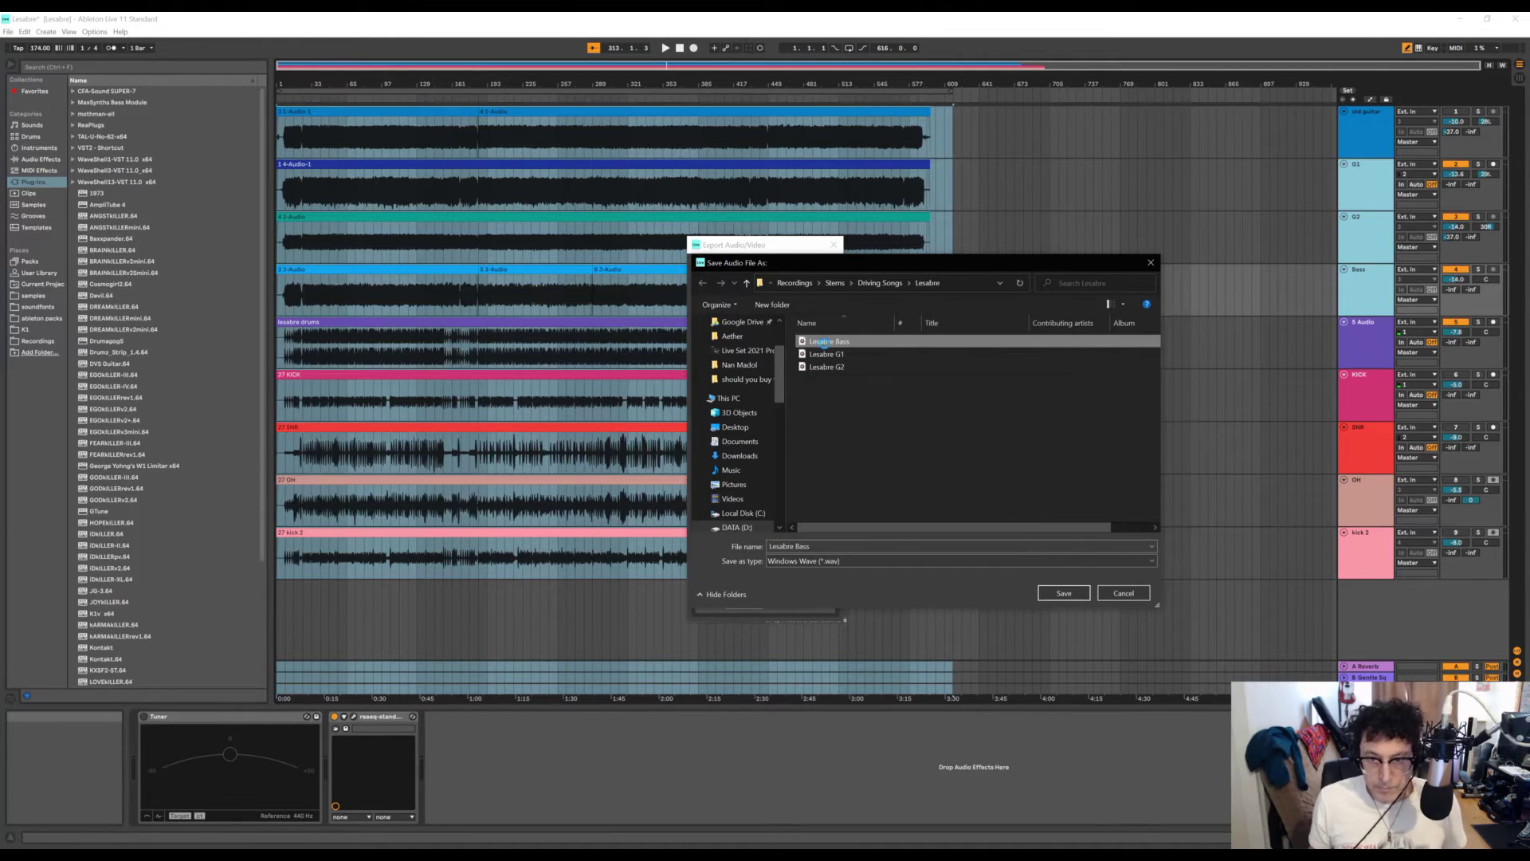
{"action": "right_click", "coordinate": [825, 344]}
{"action": "left_click", "coordinate": [894, 607]}
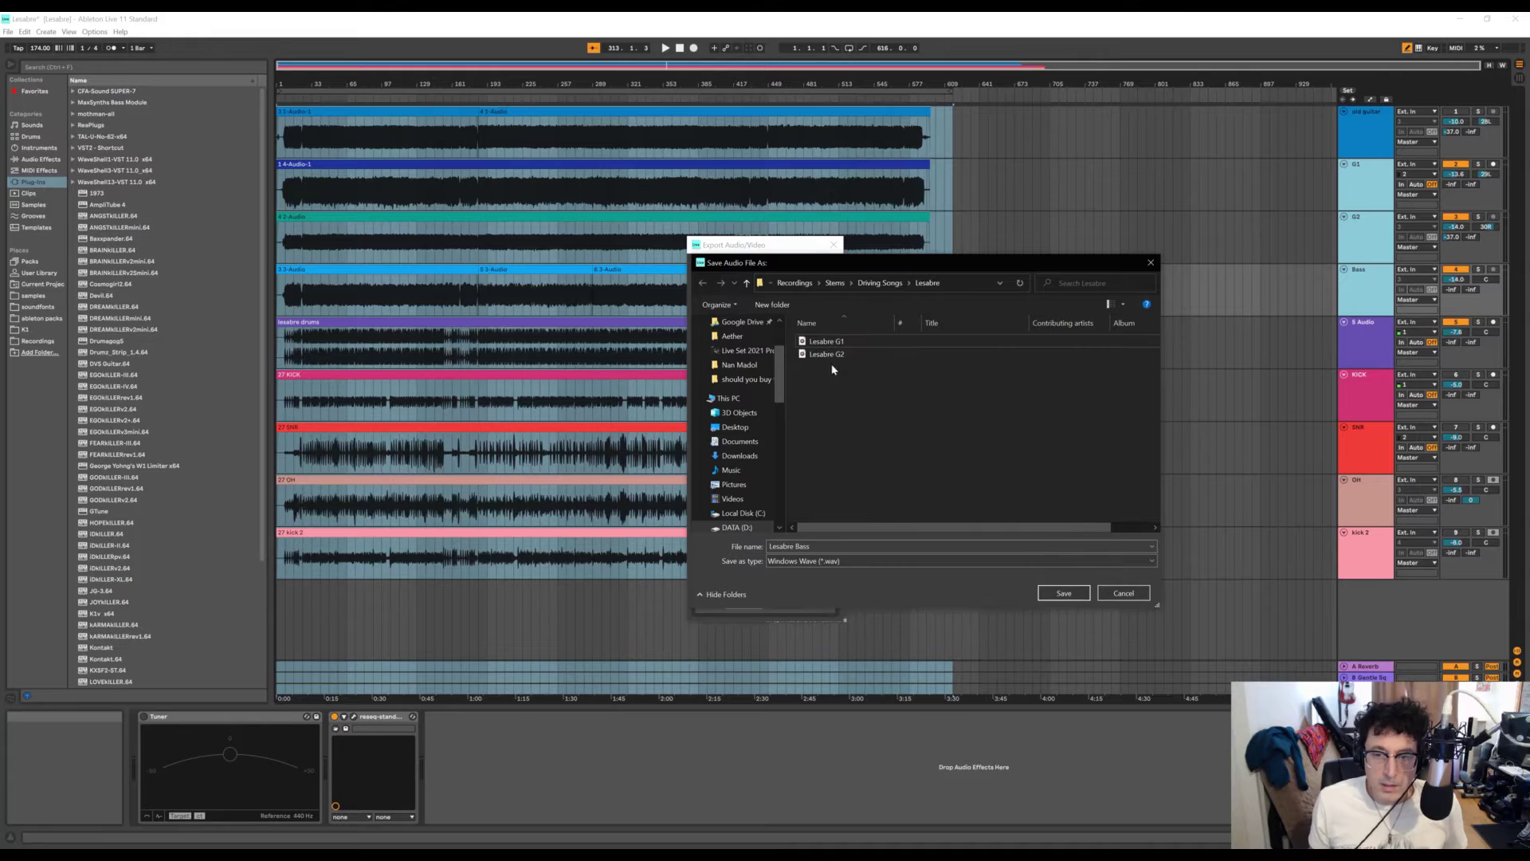
{"action": "right_click", "coordinate": [835, 342]}
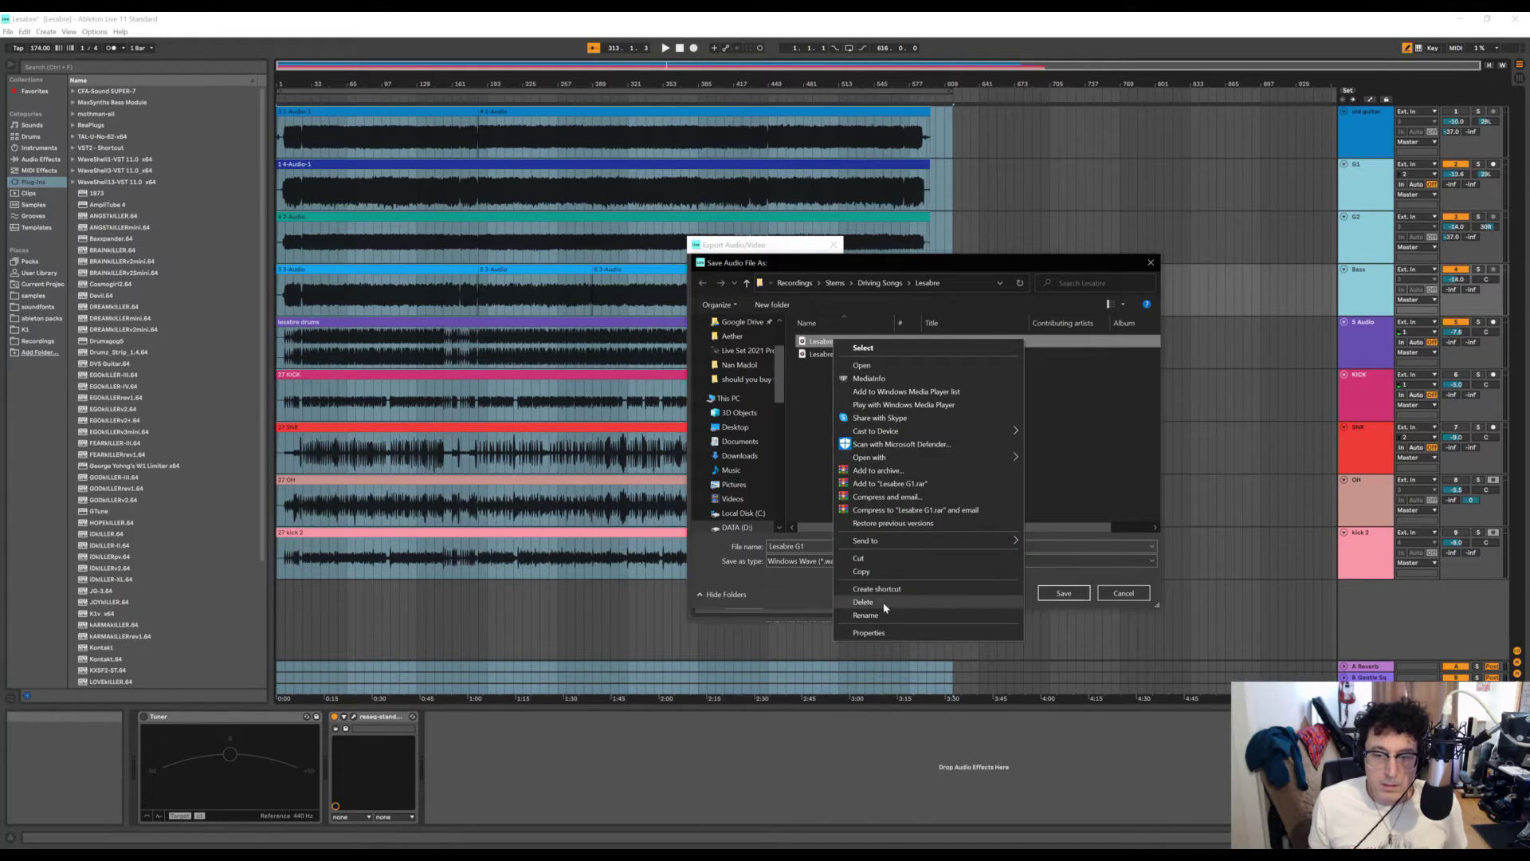
{"action": "left_click", "coordinate": [893, 603]}
{"action": "right_click", "coordinate": [820, 343]}
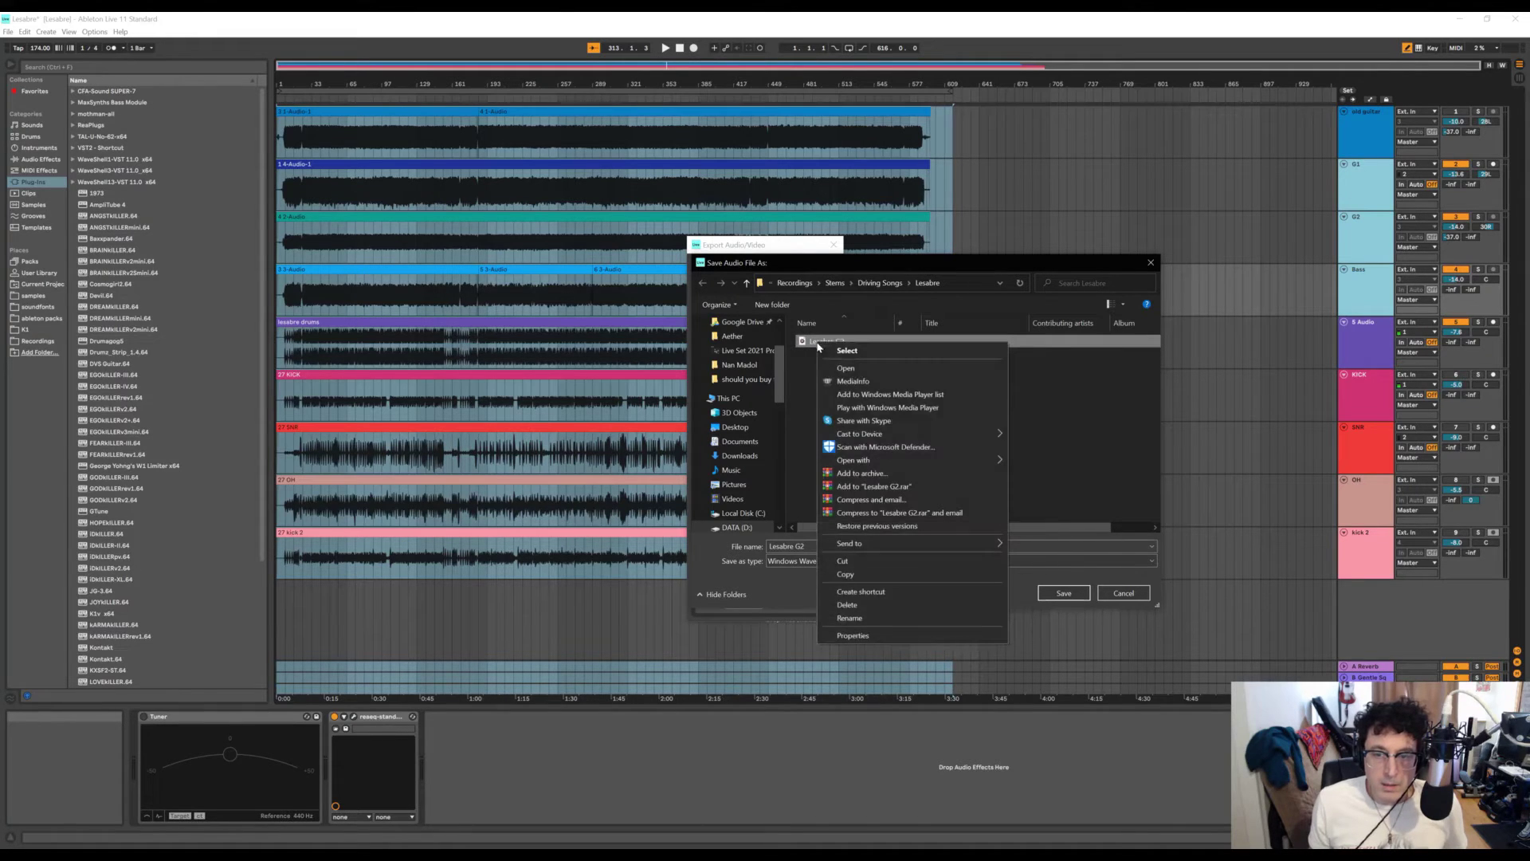
{"action": "left_click", "coordinate": [869, 609]}
- Name the export Lesabre 174 BPM and save to start rendering
{"action": "left_click", "coordinate": [832, 545]}
{"action": "key", "text": "BackSpace"}
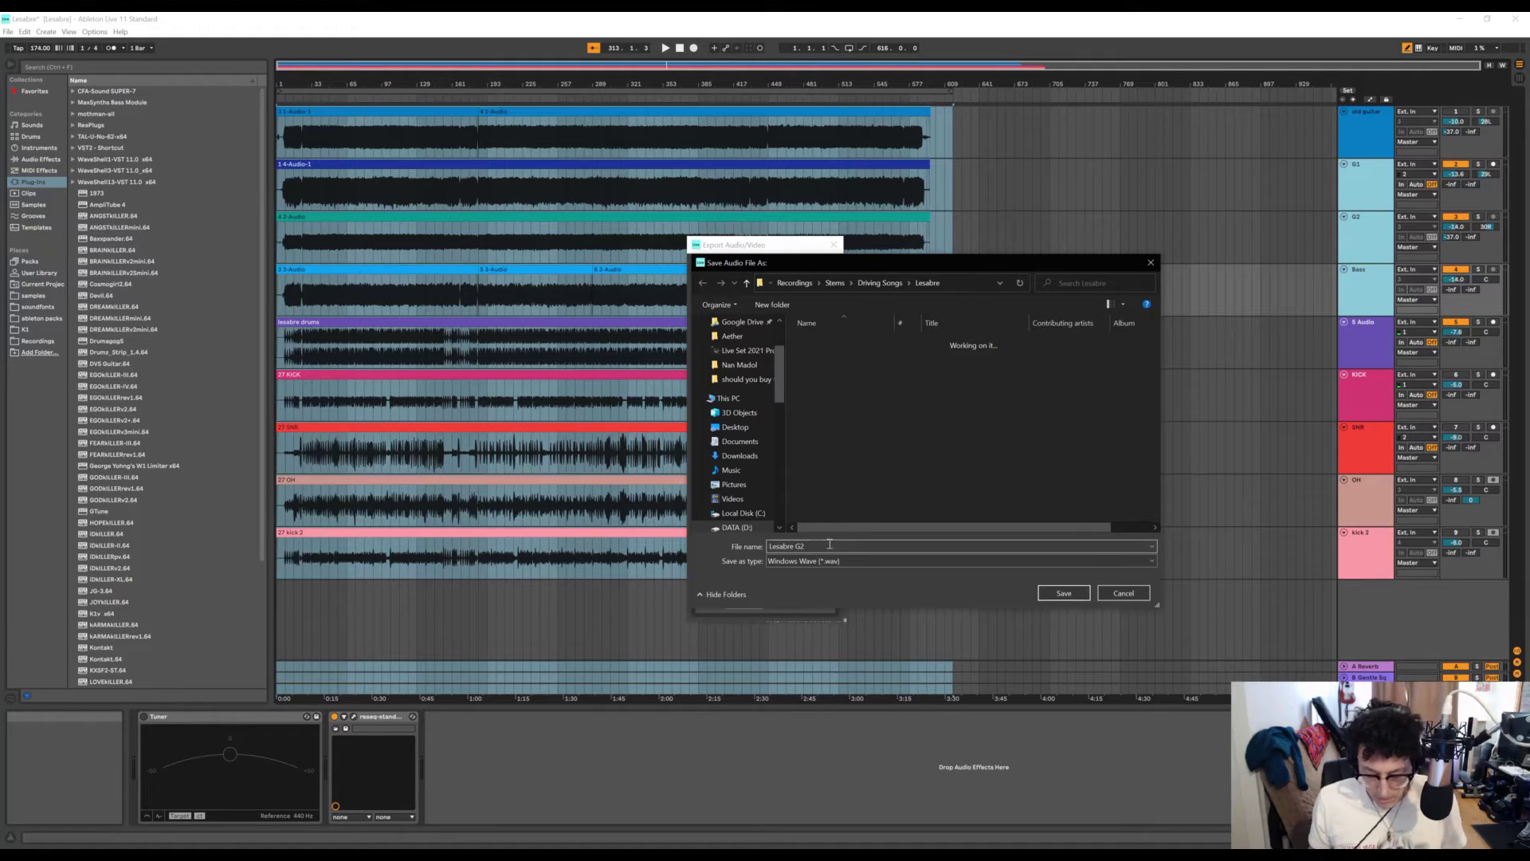
{"action": "key", "text": "BackSpace"}
{"action": "key", "text": "BackSpace"}
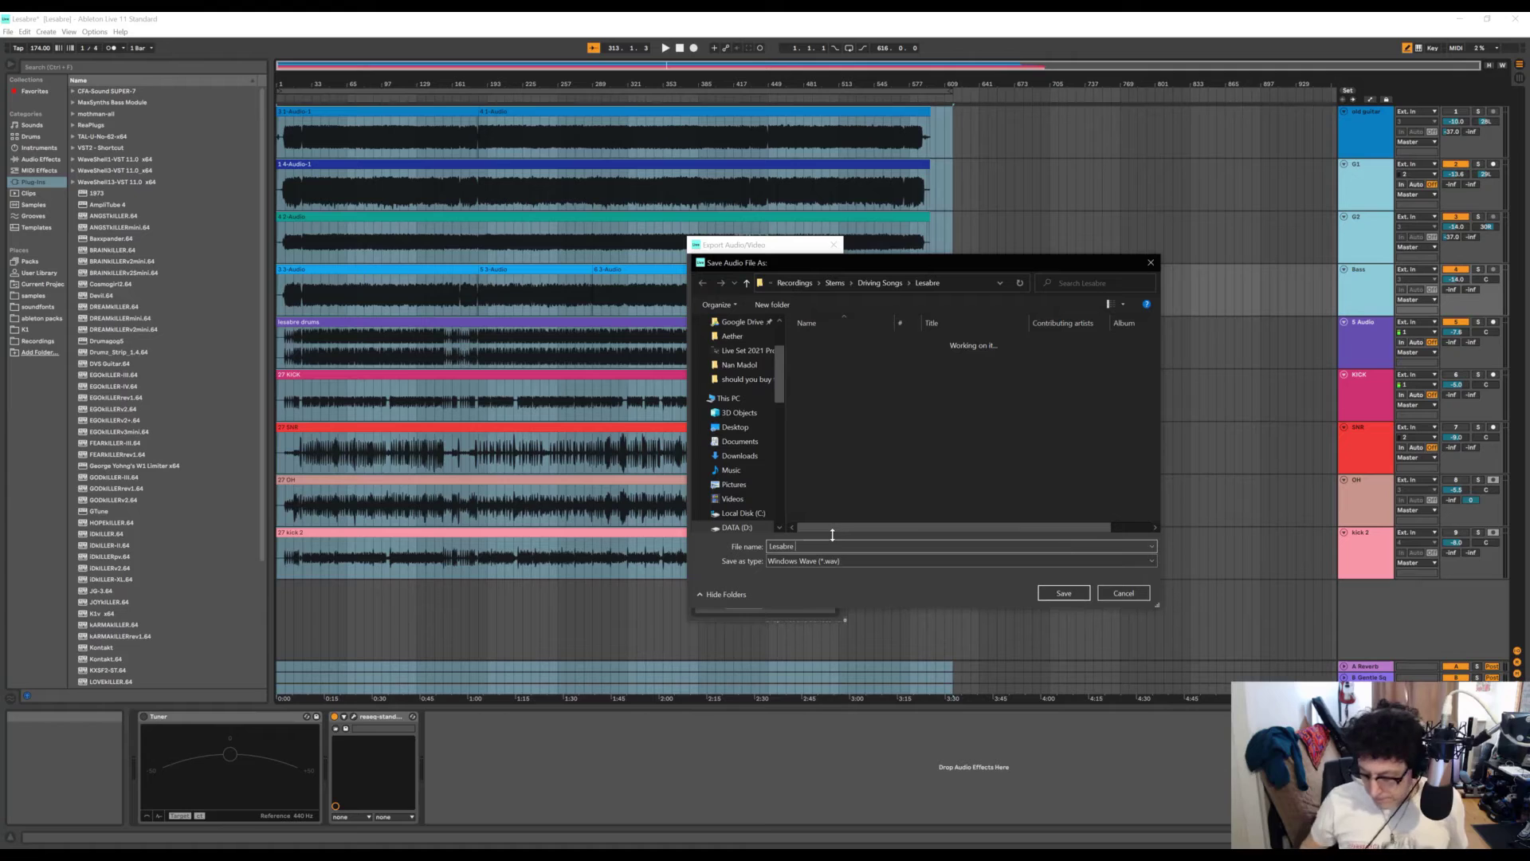
{"action": "type", "text": "174"}
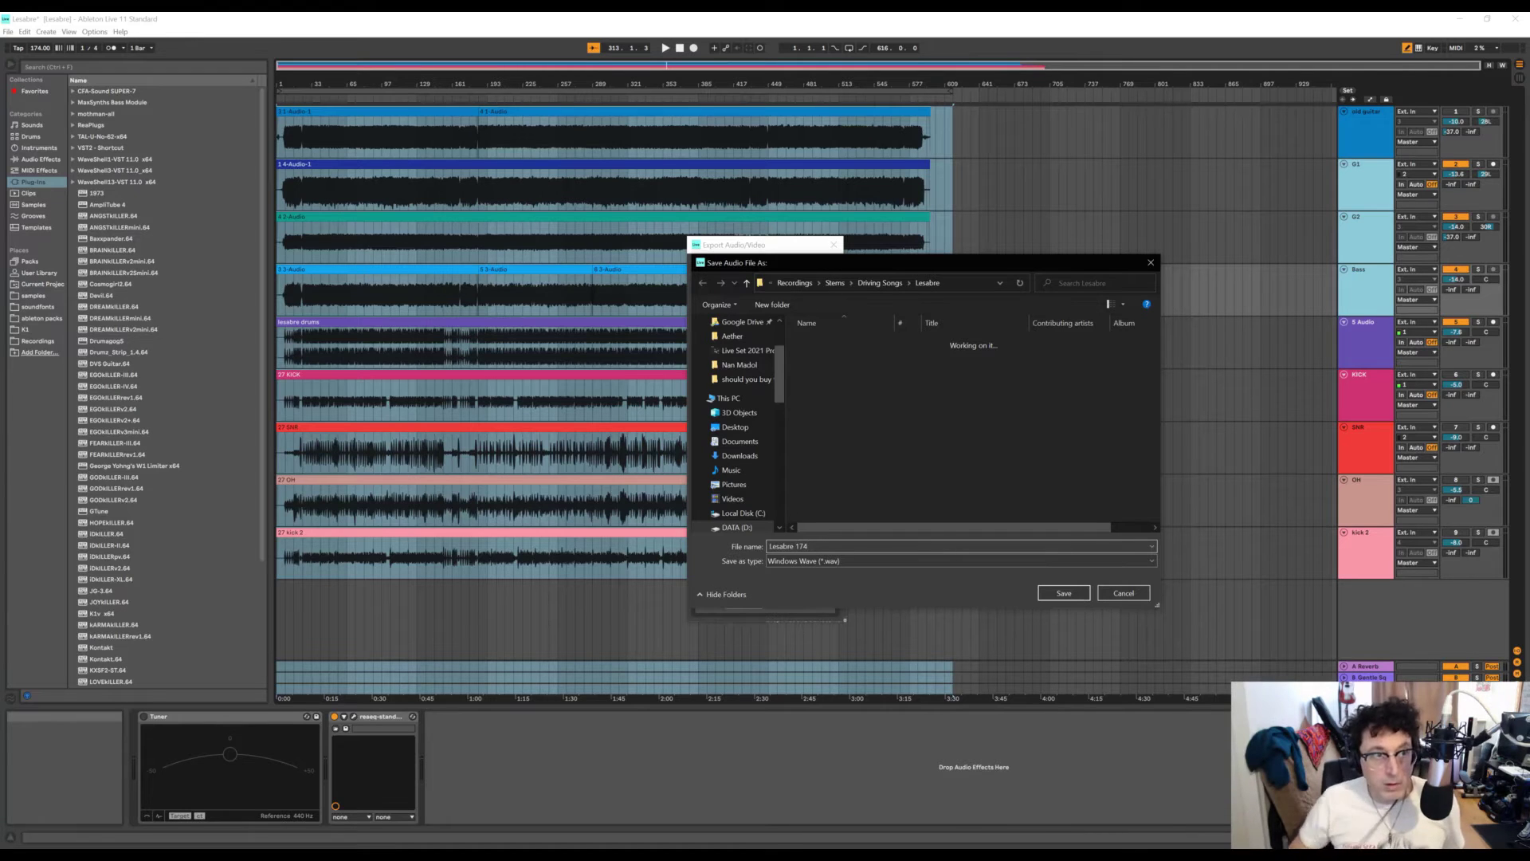
{"action": "type", "text": " BPM"}
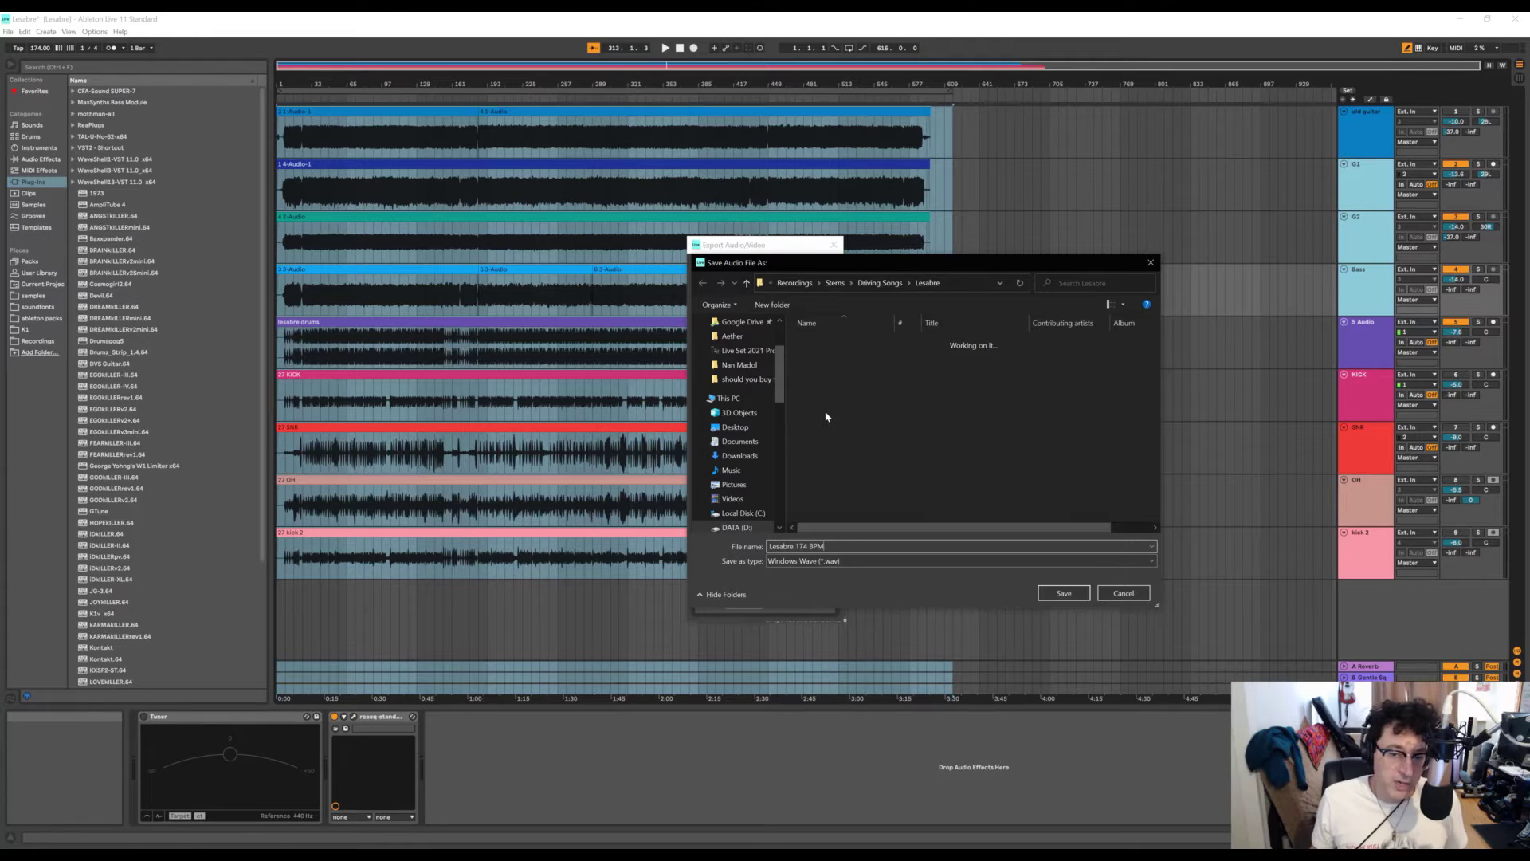
{"action": "left_click", "coordinate": [1062, 593]}
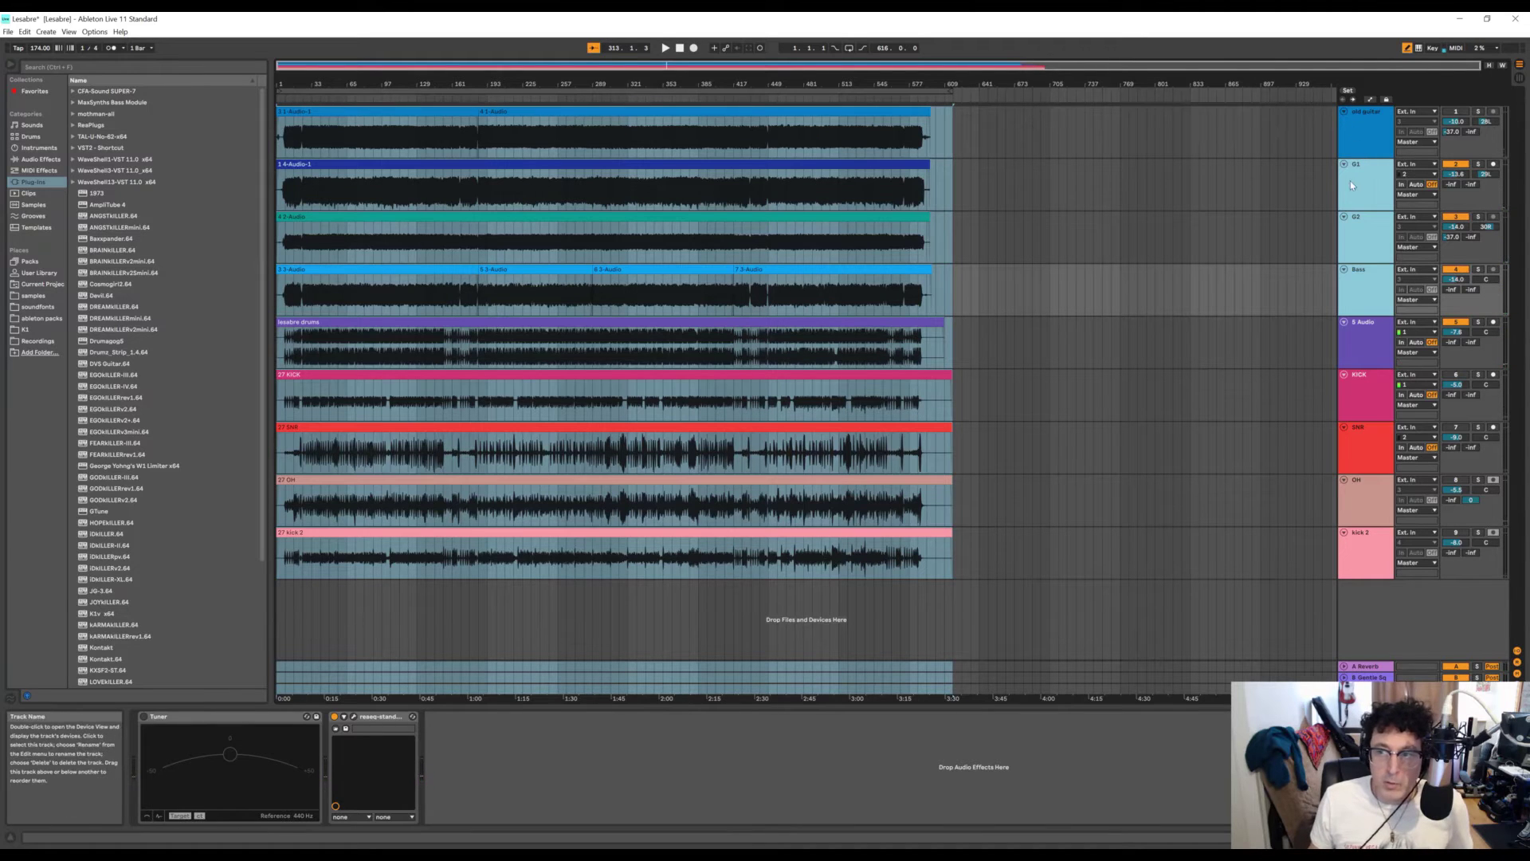
- Open Live Set 2021.als from recent sets without saving changes to Lesabre
{"action": "left_click", "coordinate": [7, 33]}
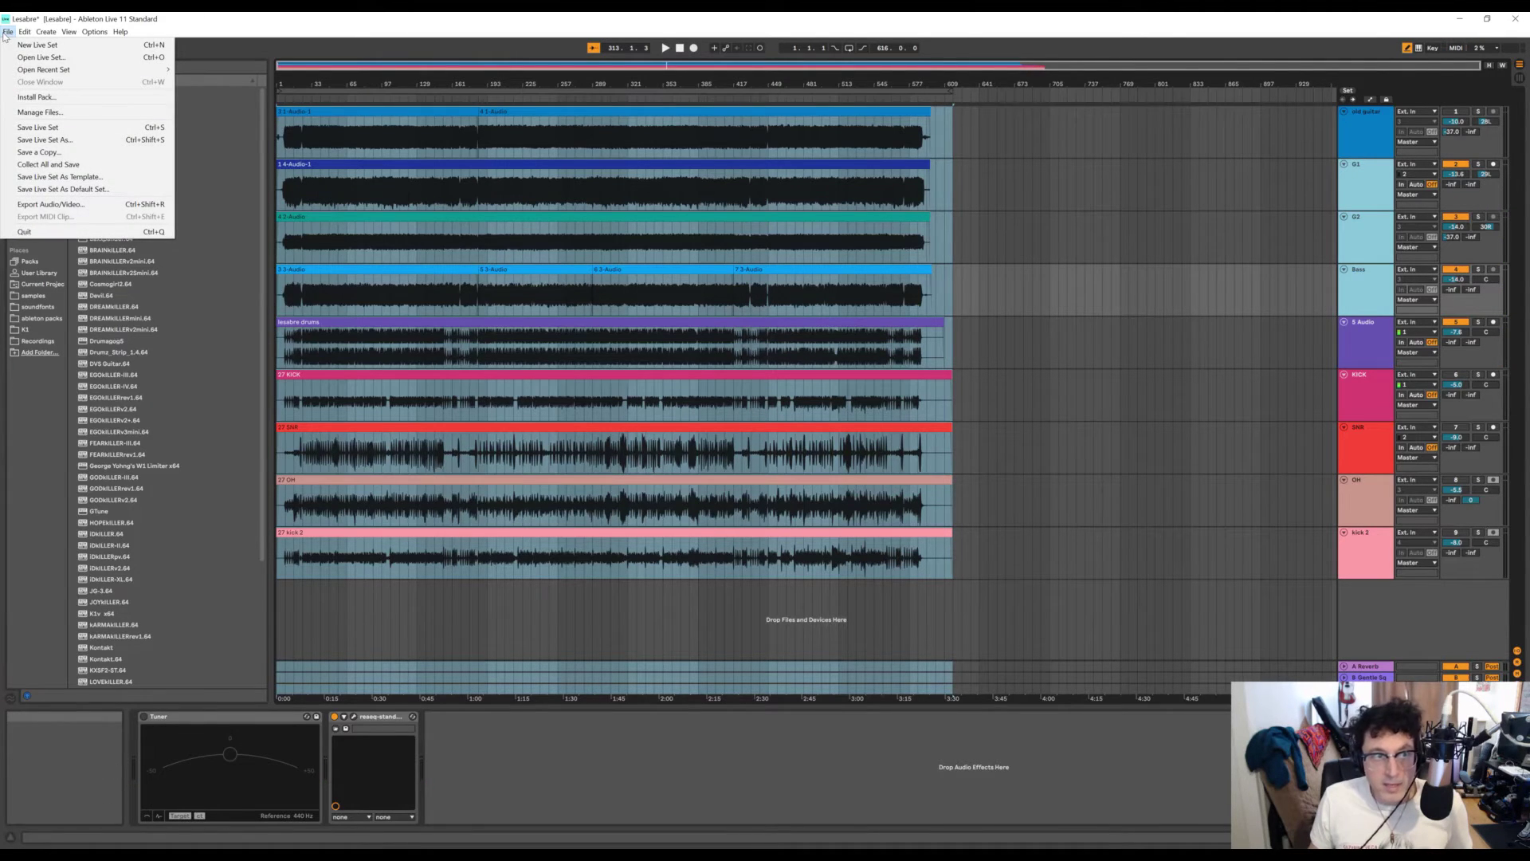
{"action": "mouse_move", "coordinate": [10, 71]}
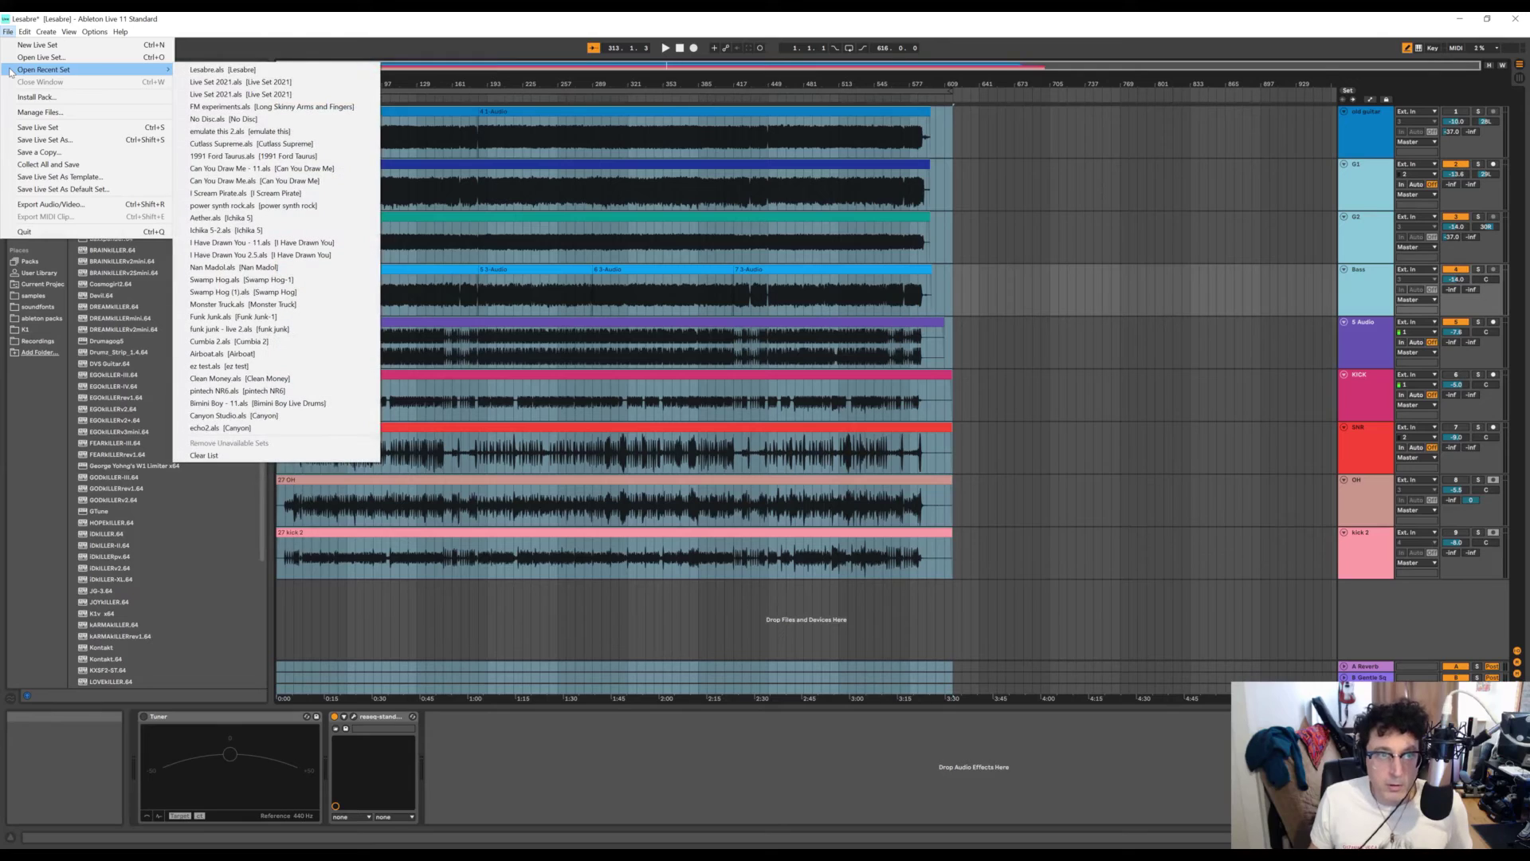
{"action": "left_click", "coordinate": [229, 84]}
{"action": "left_click", "coordinate": [754, 455]}
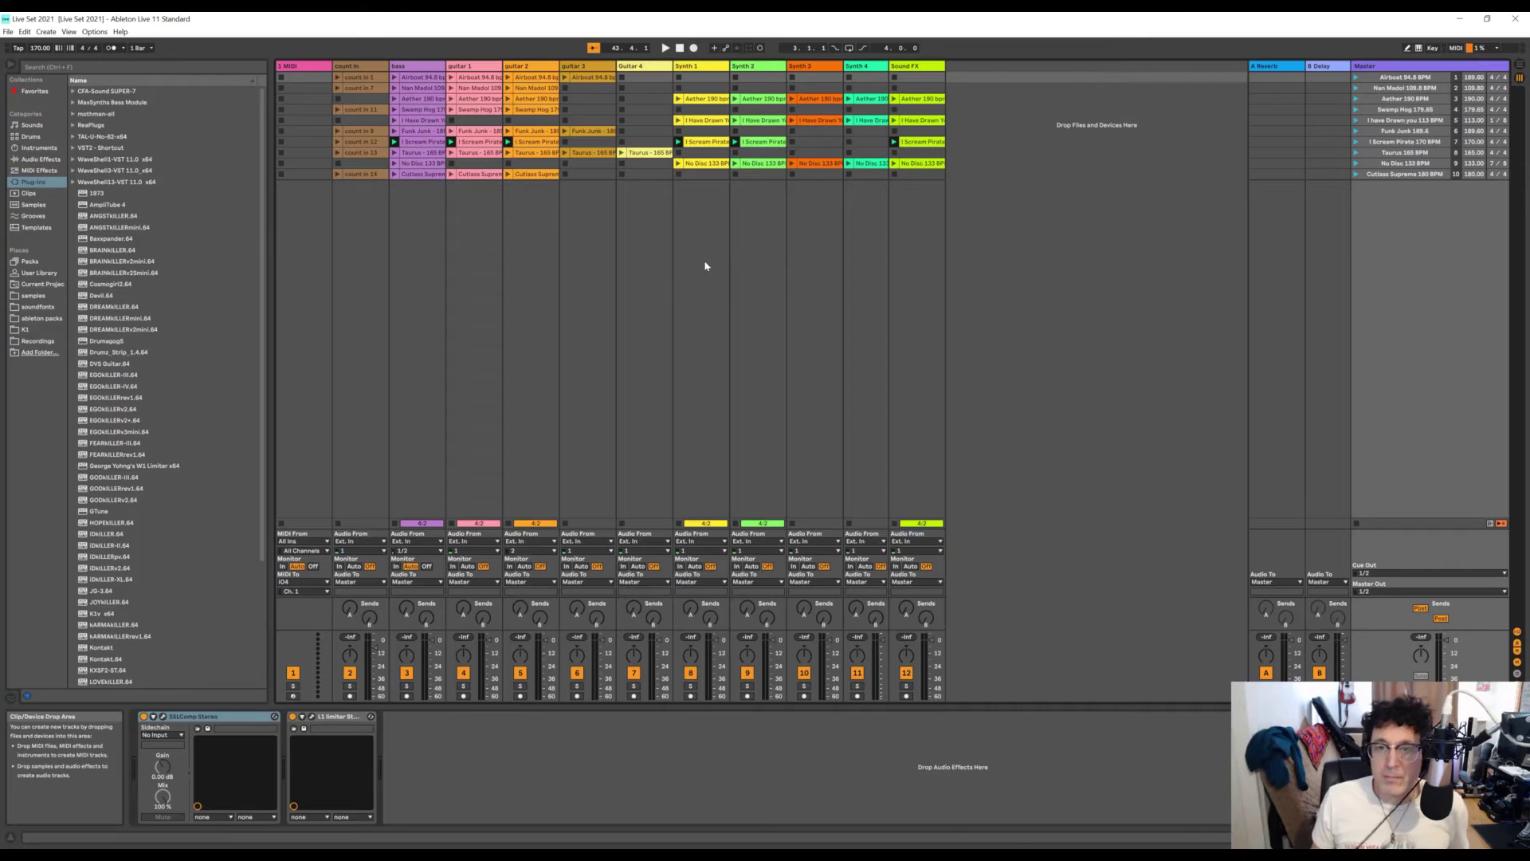
- Insert scene 11 after Cutlass Supreme and browse to Recordings > Stems > Driving Songs > Lesabre
{"action": "right_click", "coordinate": [1406, 210]}
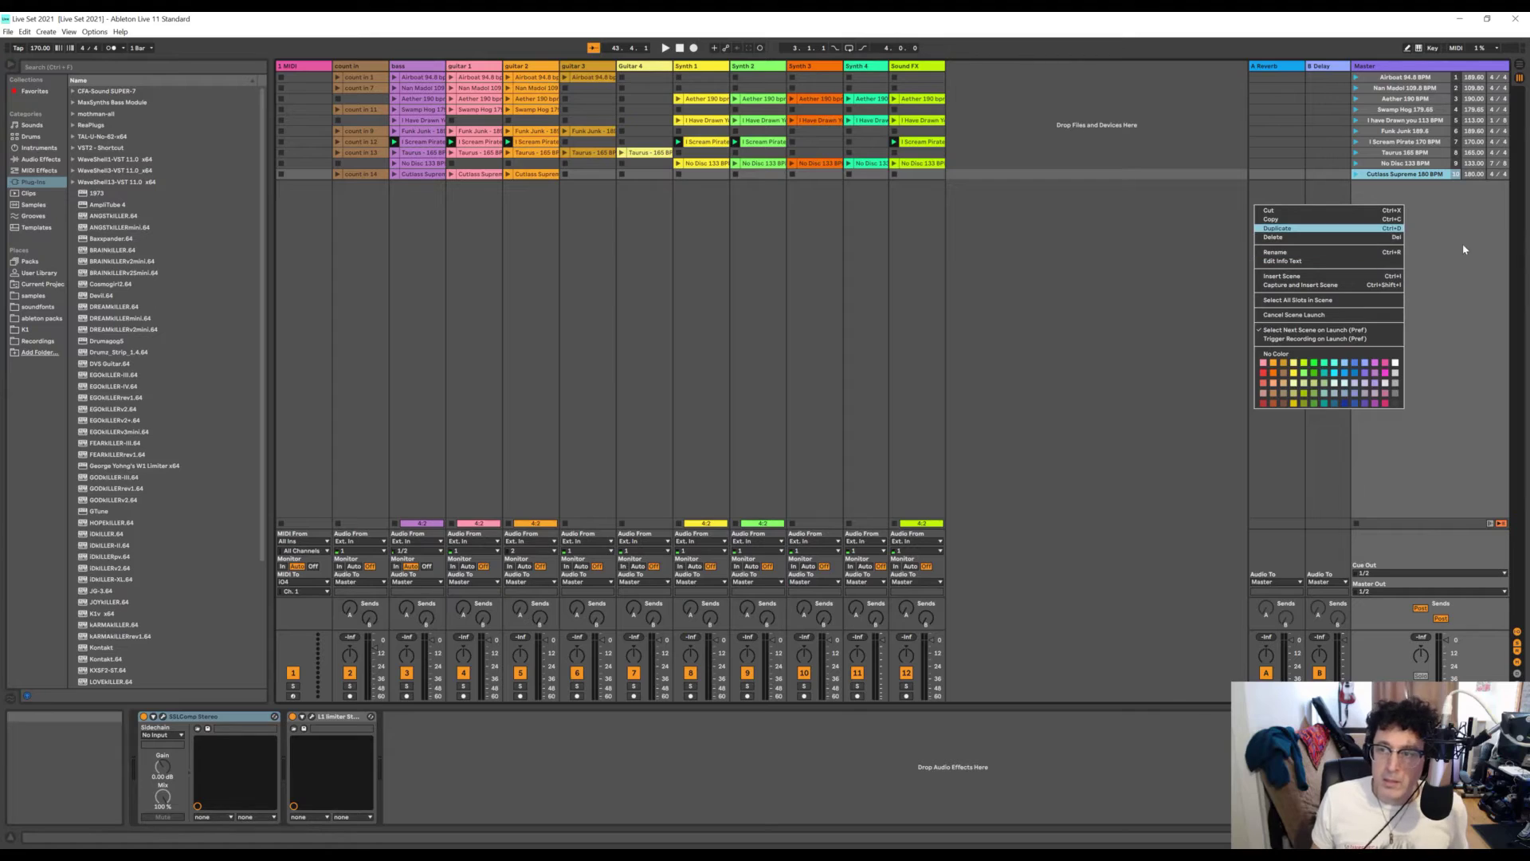
{"action": "left_click", "coordinate": [1368, 277]}
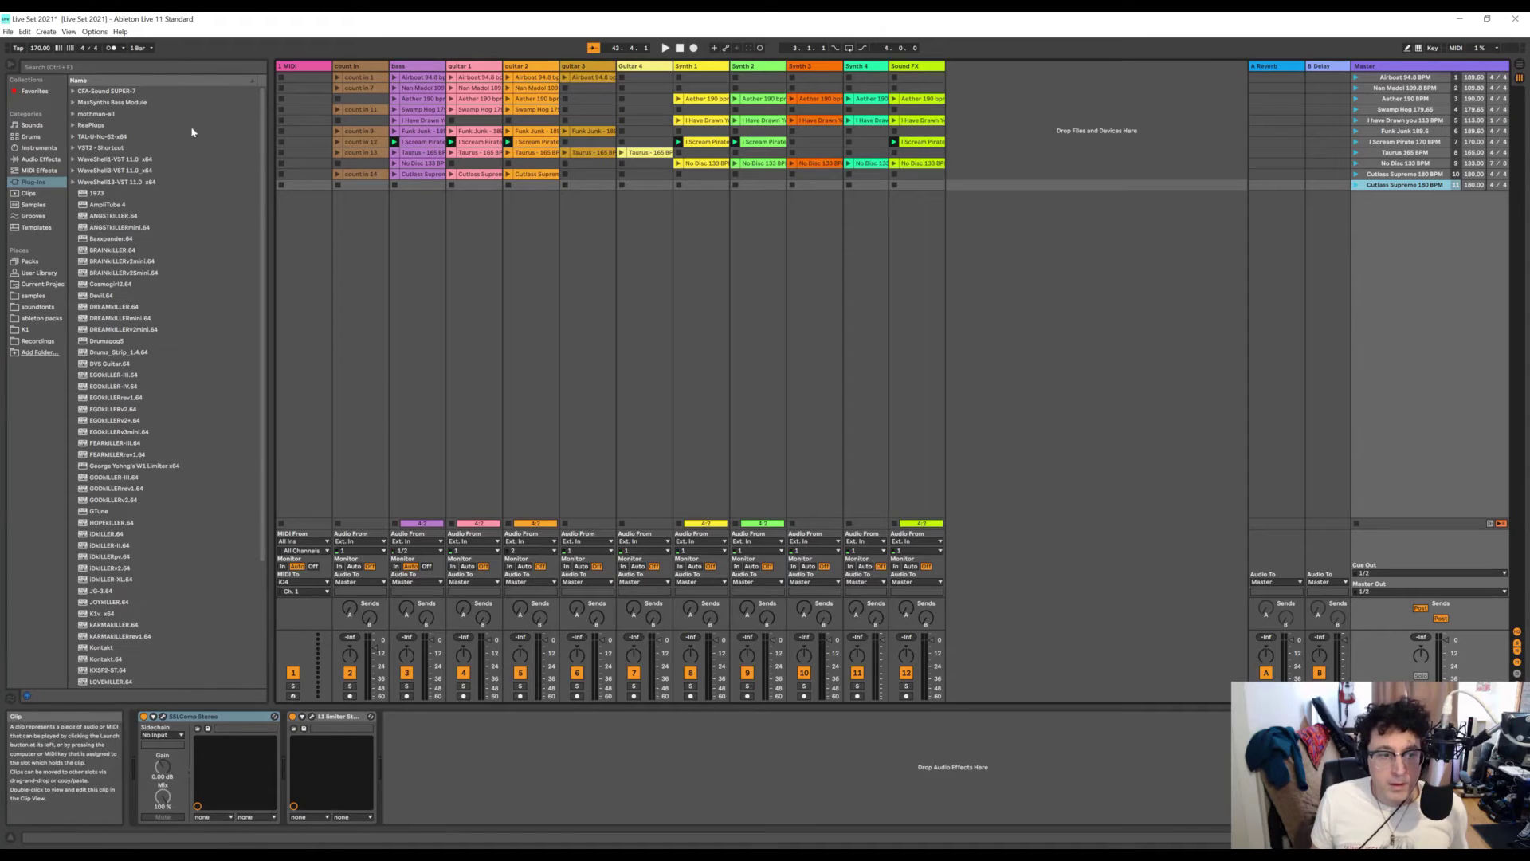
{"action": "left_click", "coordinate": [36, 342]}
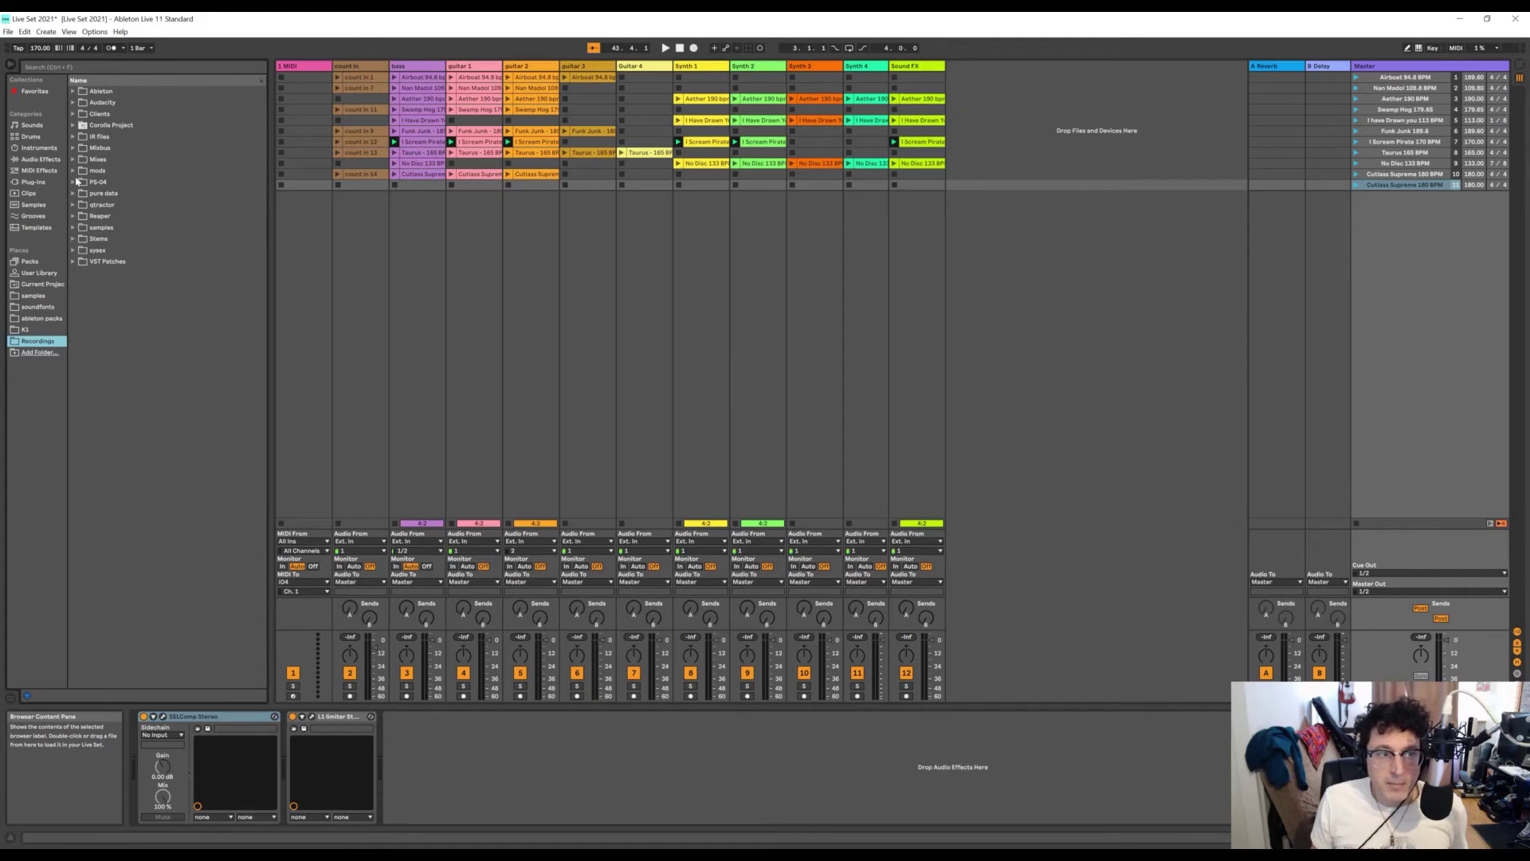
{"action": "left_click", "coordinate": [72, 238]}
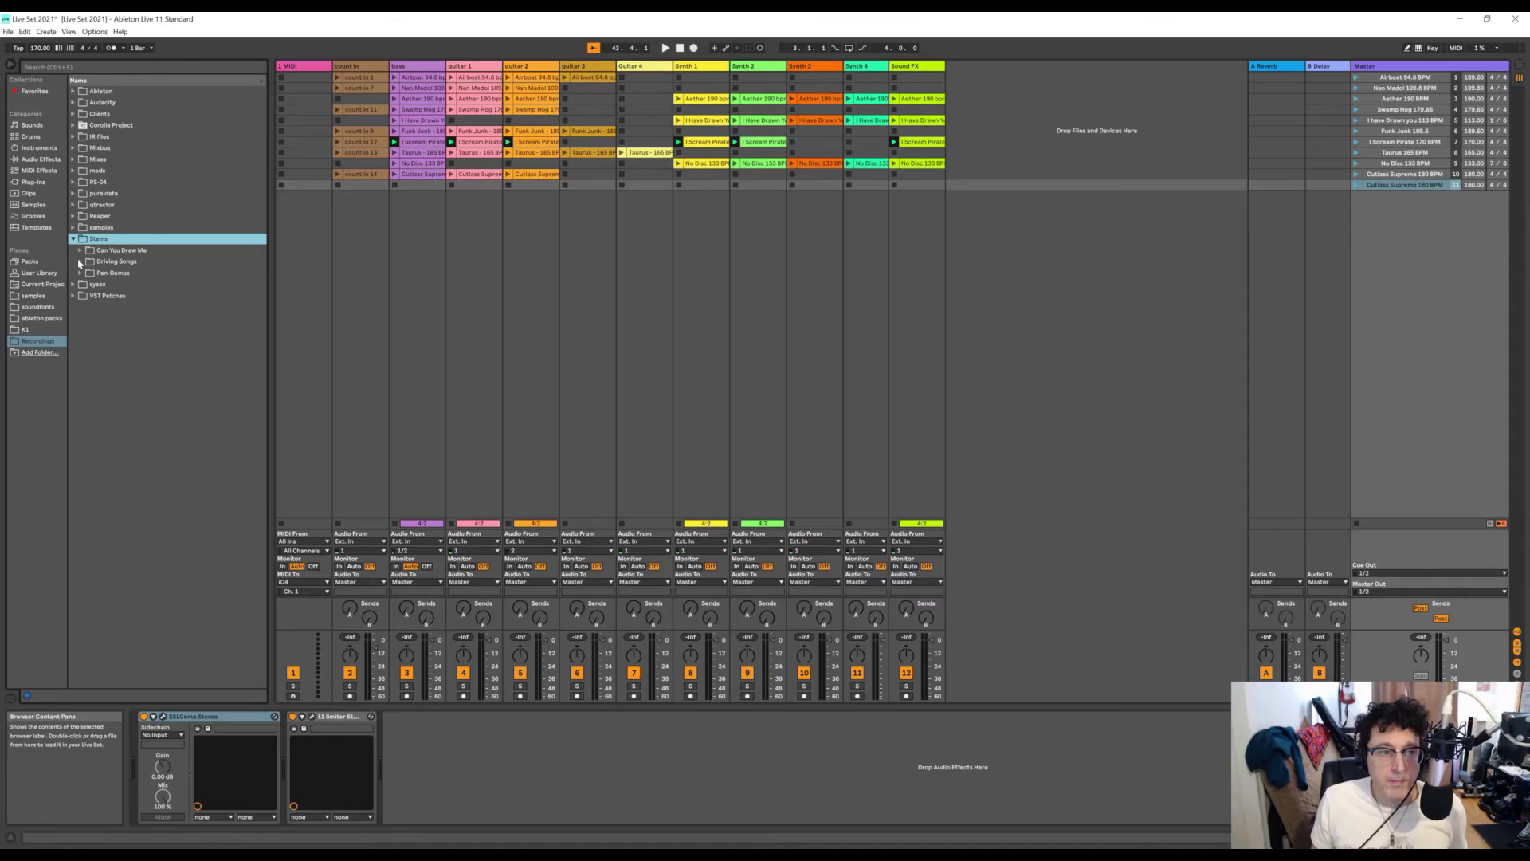
{"action": "left_click", "coordinate": [80, 262]}
{"action": "left_click", "coordinate": [87, 284]}
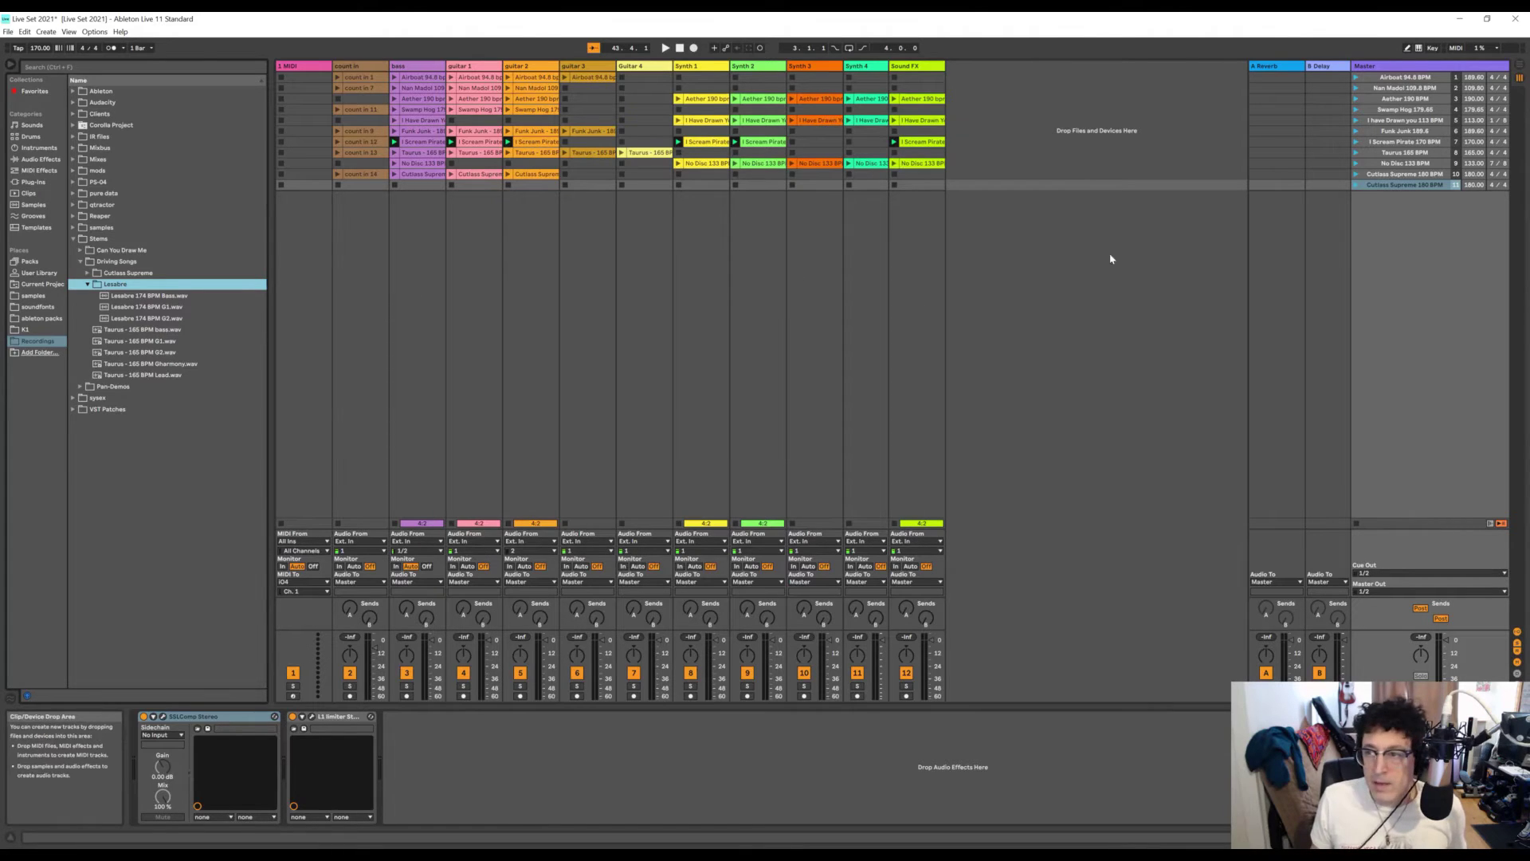
{"action": "left_click", "coordinate": [1474, 186]}
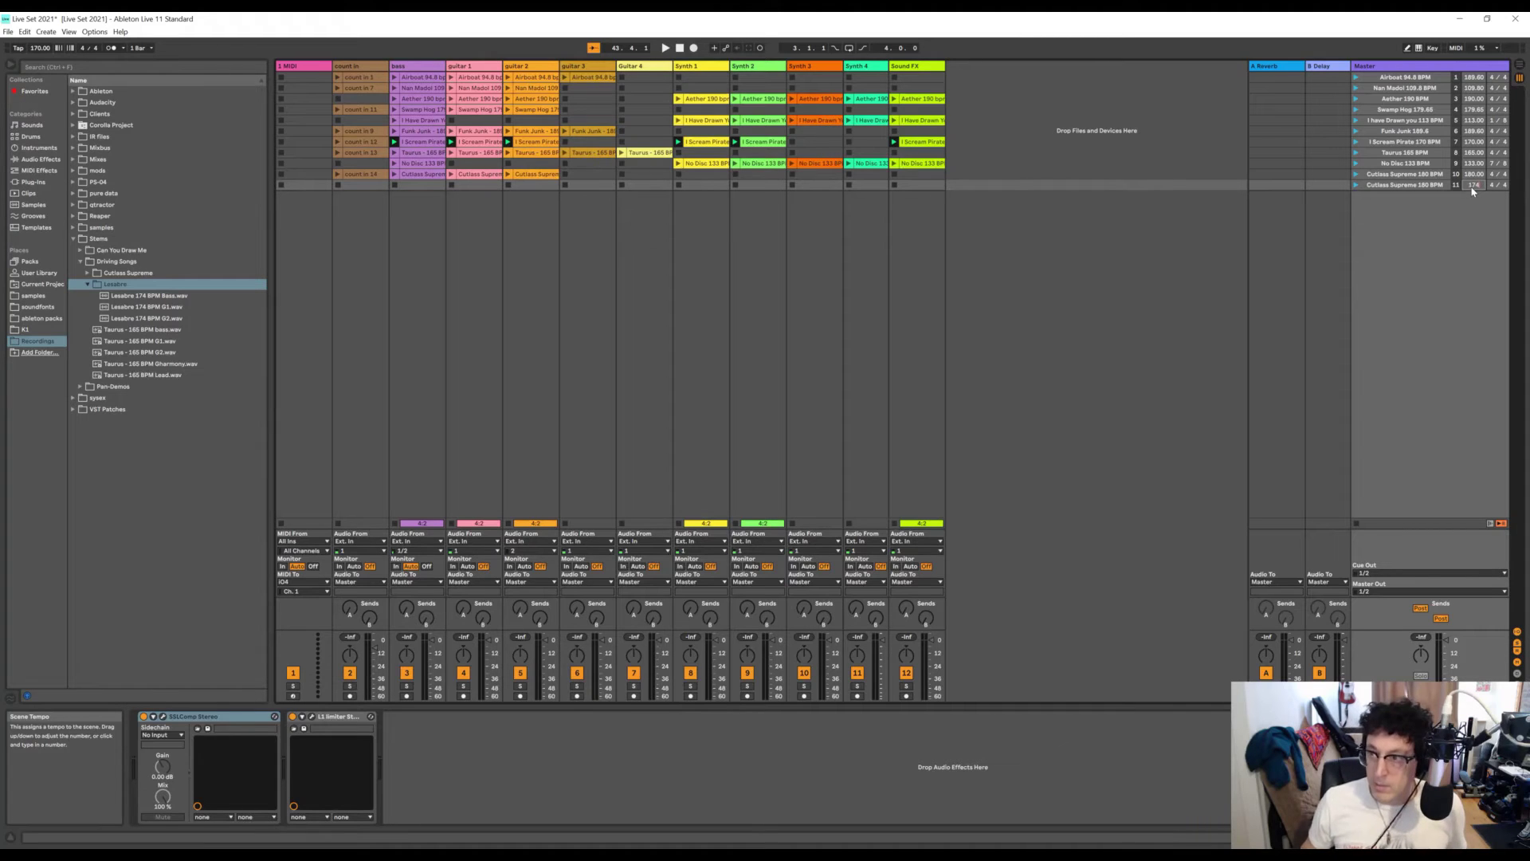
- Set scene 11's tempo to 174 and rename it 'Lesabre 174 BPM'
{"action": "key", "text": "Tab"}
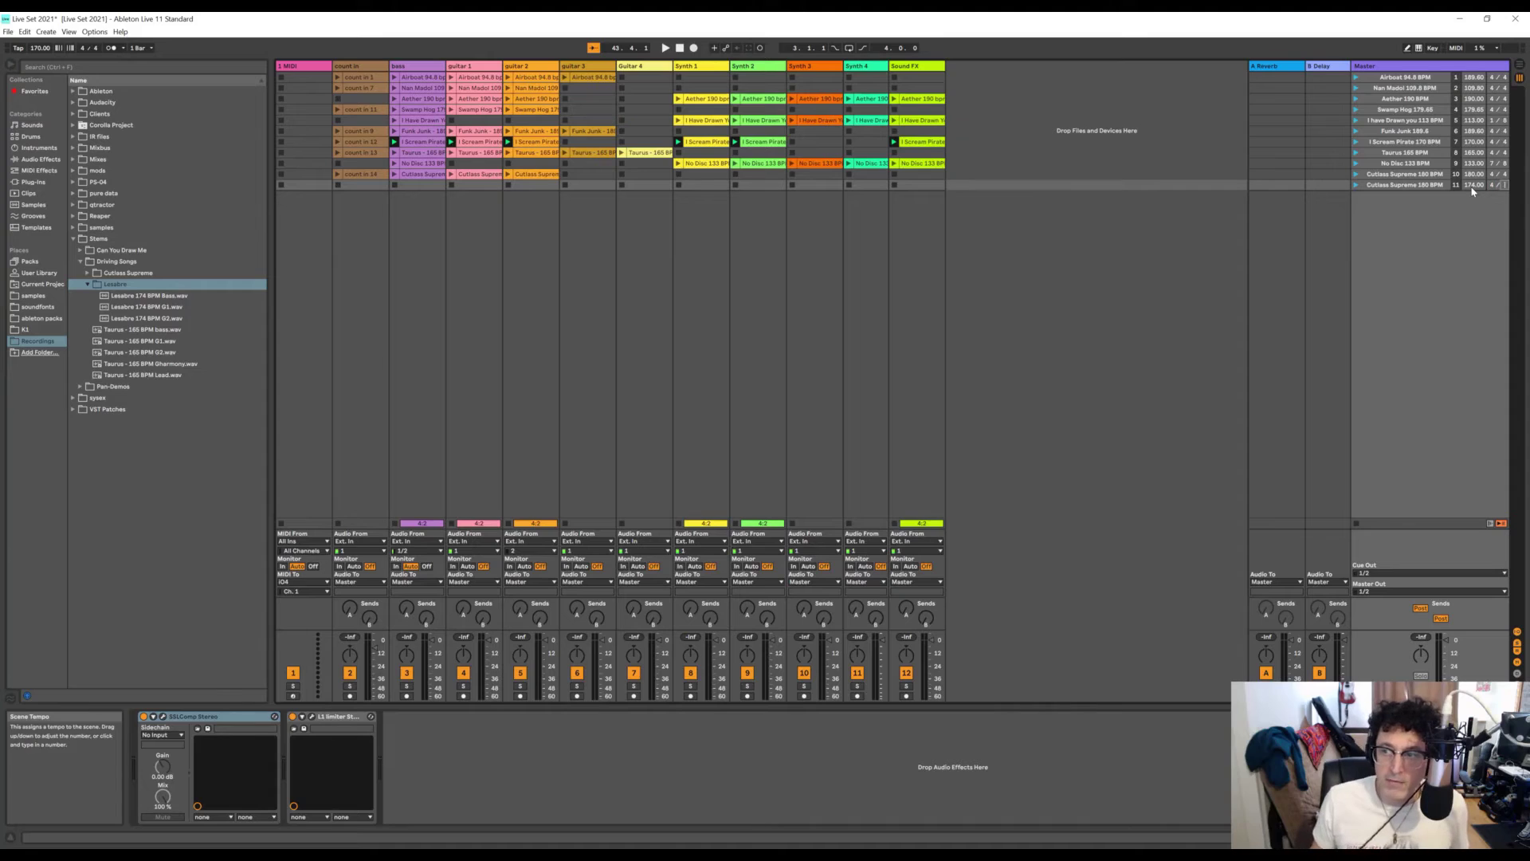
{"action": "key", "text": "Tab"}
{"action": "left_click", "coordinate": [1396, 185]}
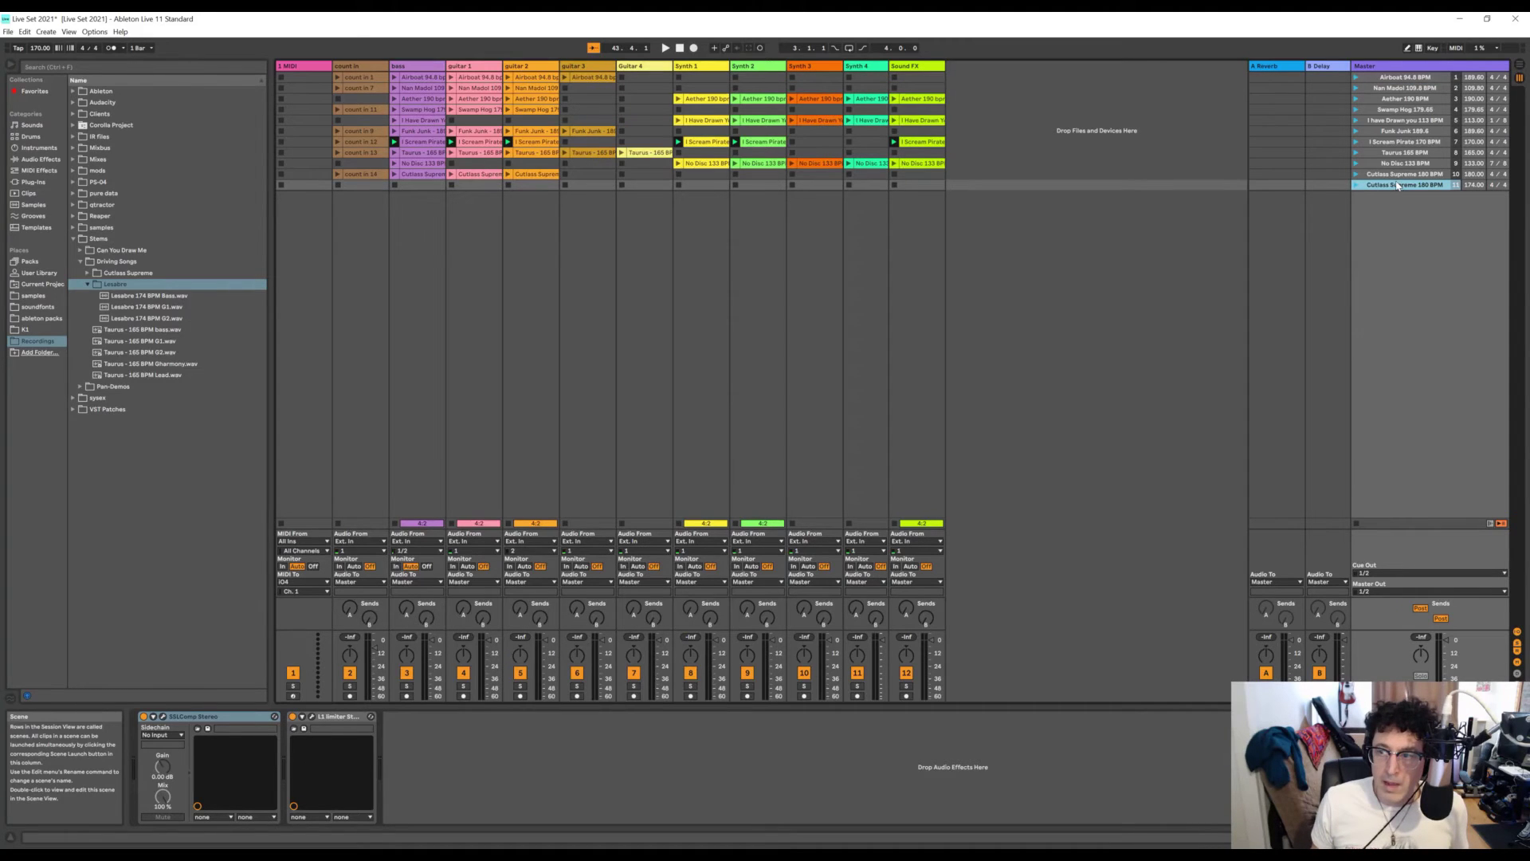
{"action": "right_click", "coordinate": [1394, 187]}
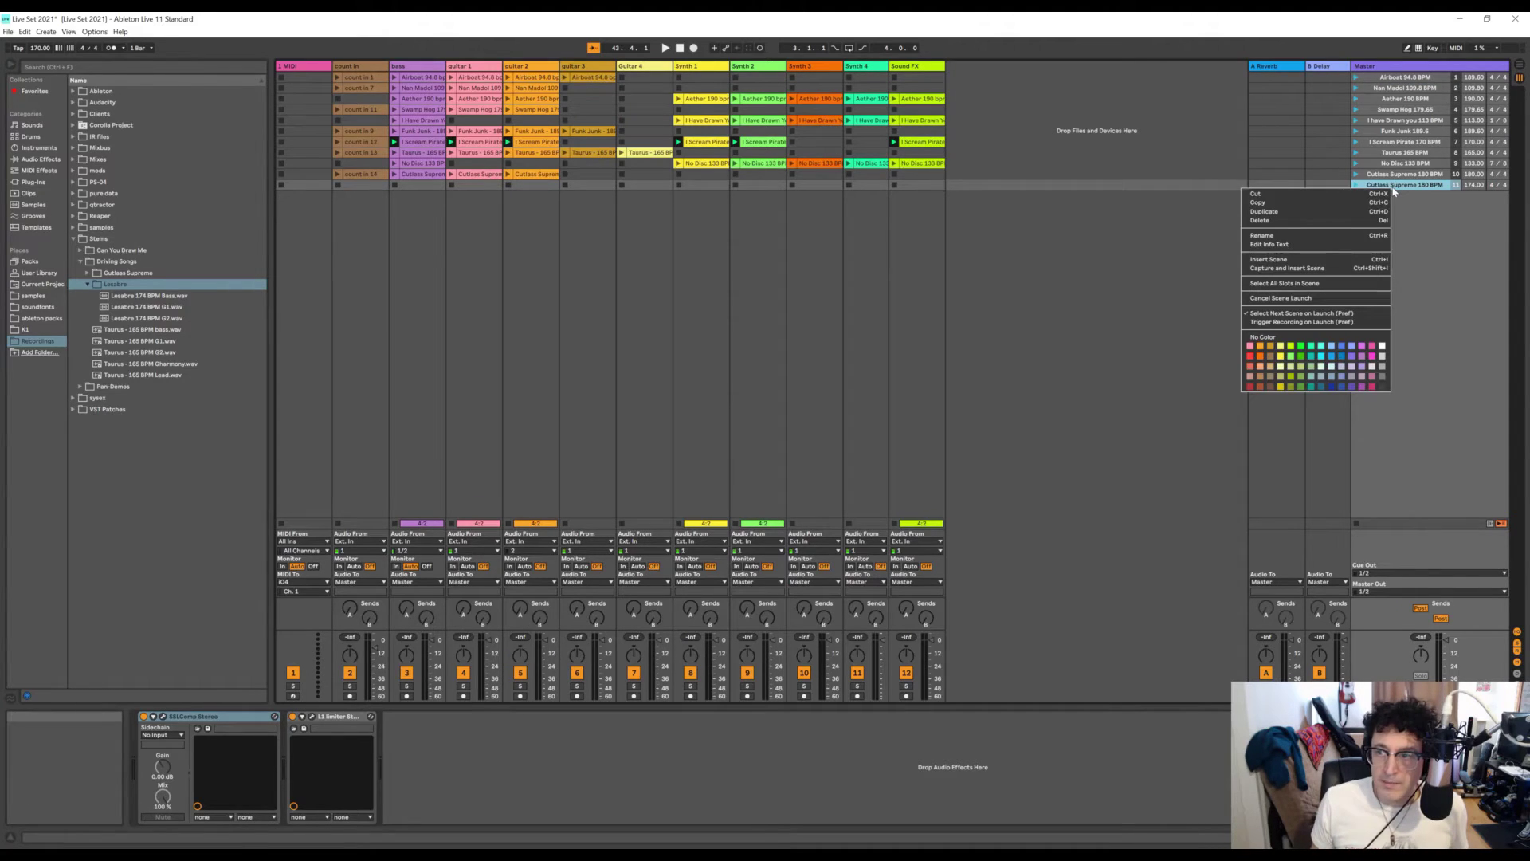
{"action": "left_click", "coordinate": [1332, 236]}
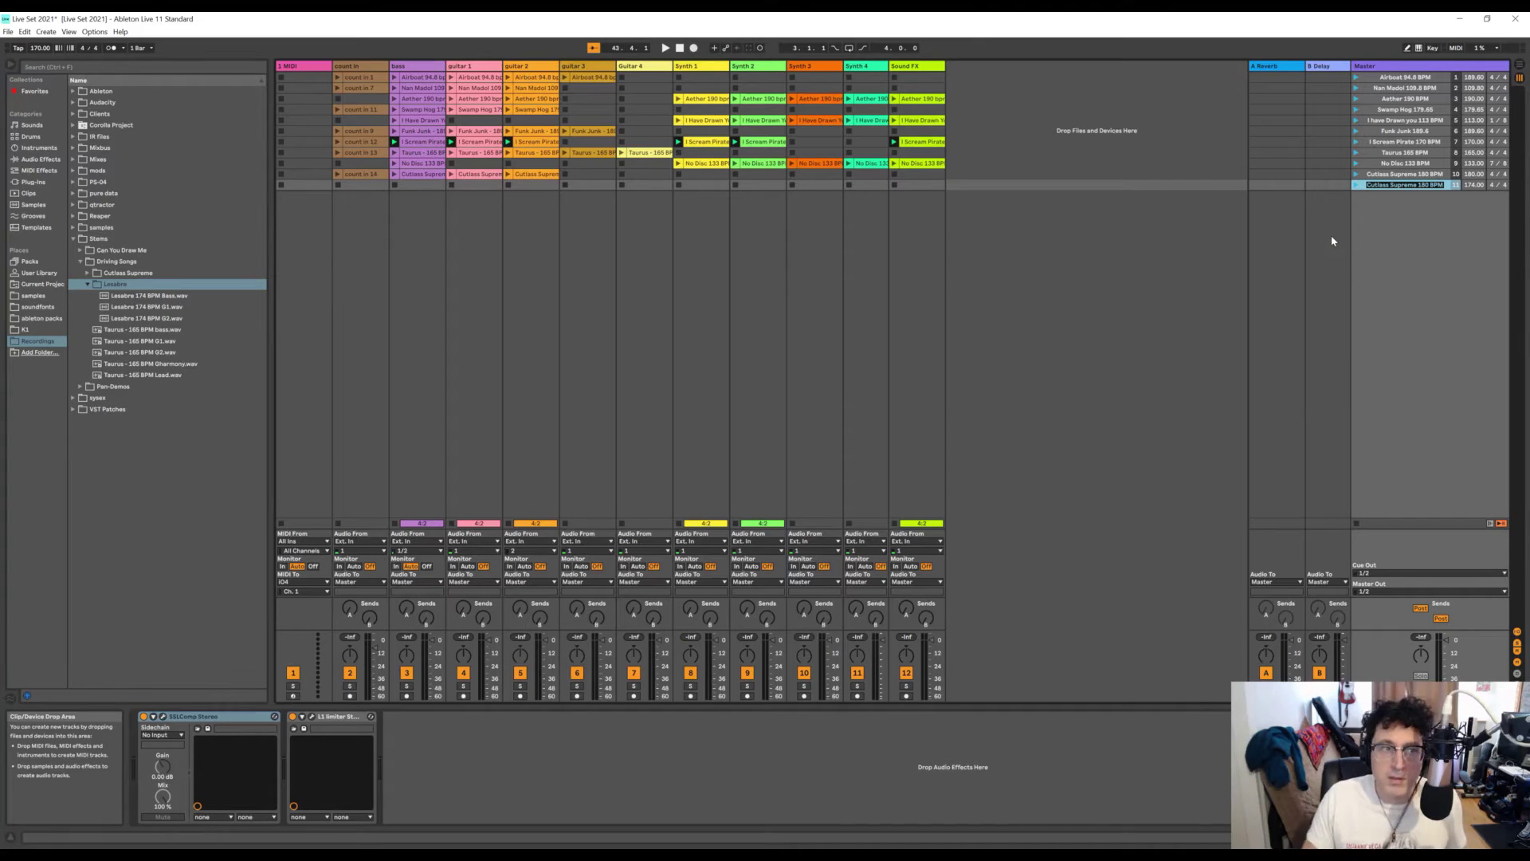
{"action": "type", "text": "Lesa"}
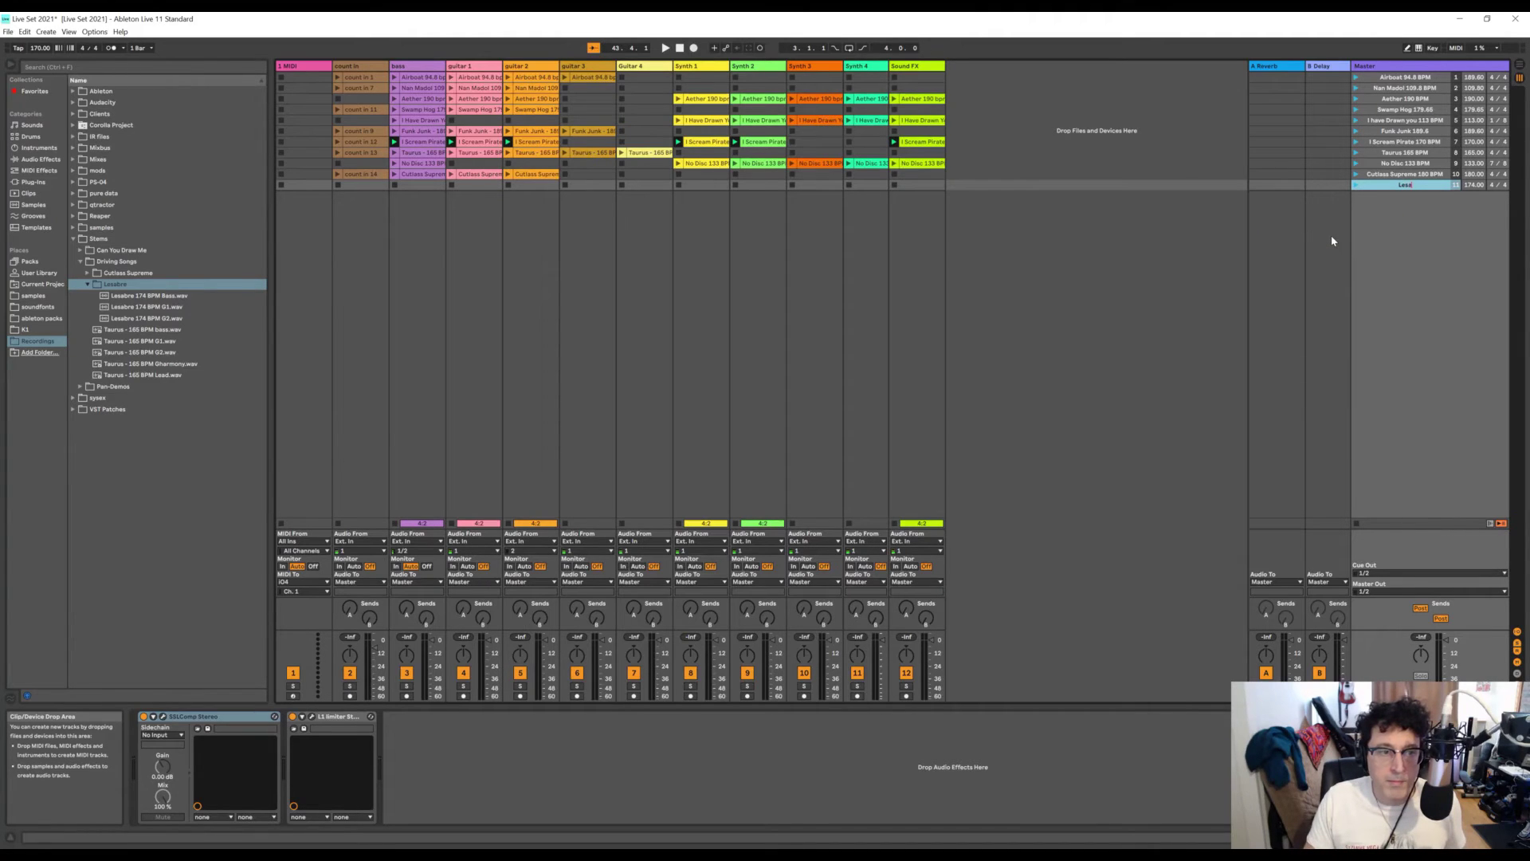
{"action": "type", "text": "bre 174"}
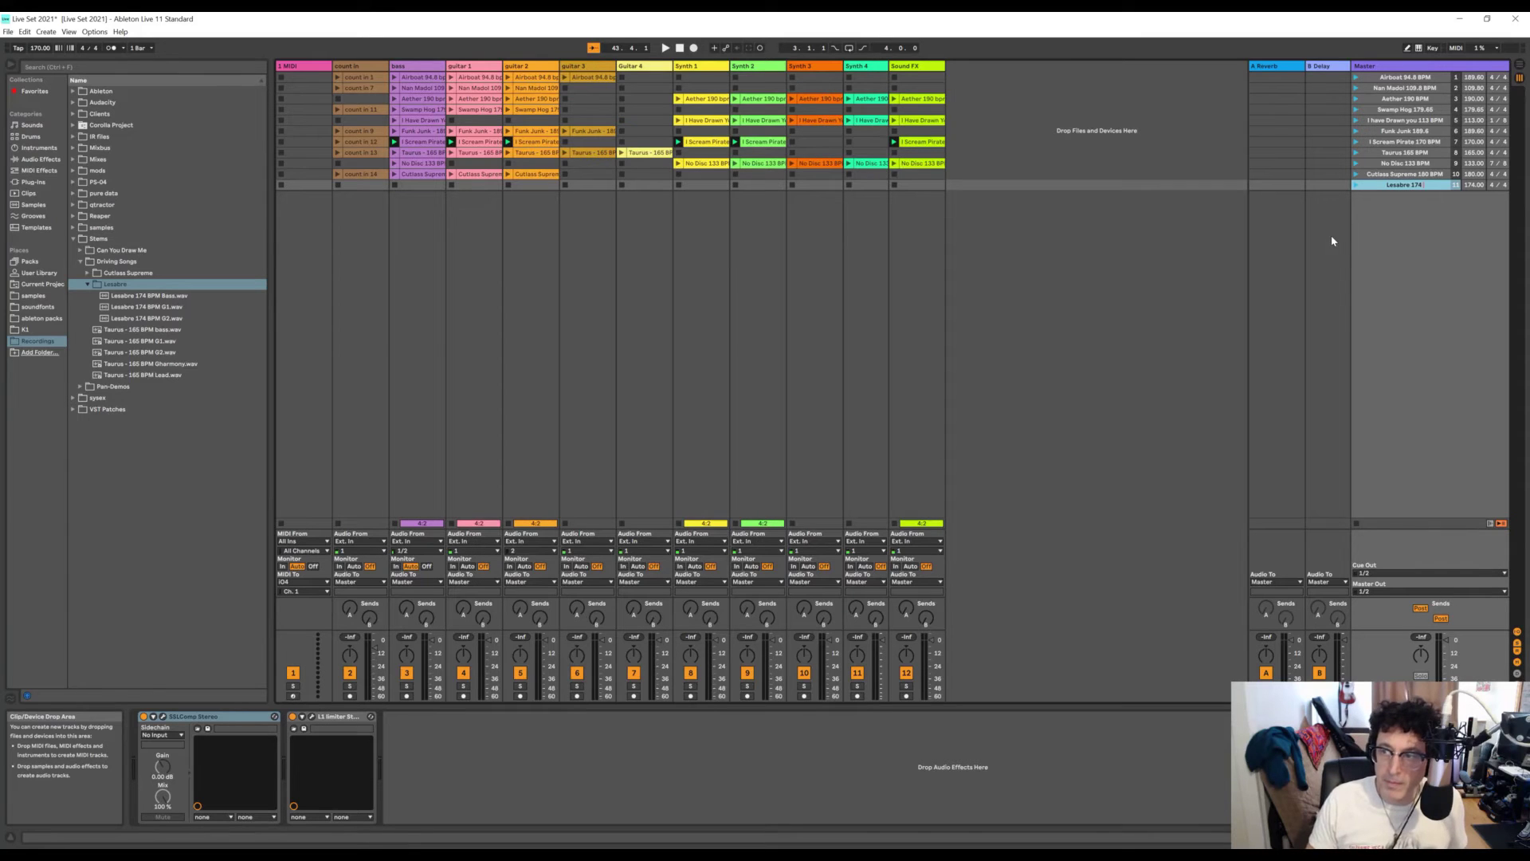
{"action": "type", "text": " BPM"}
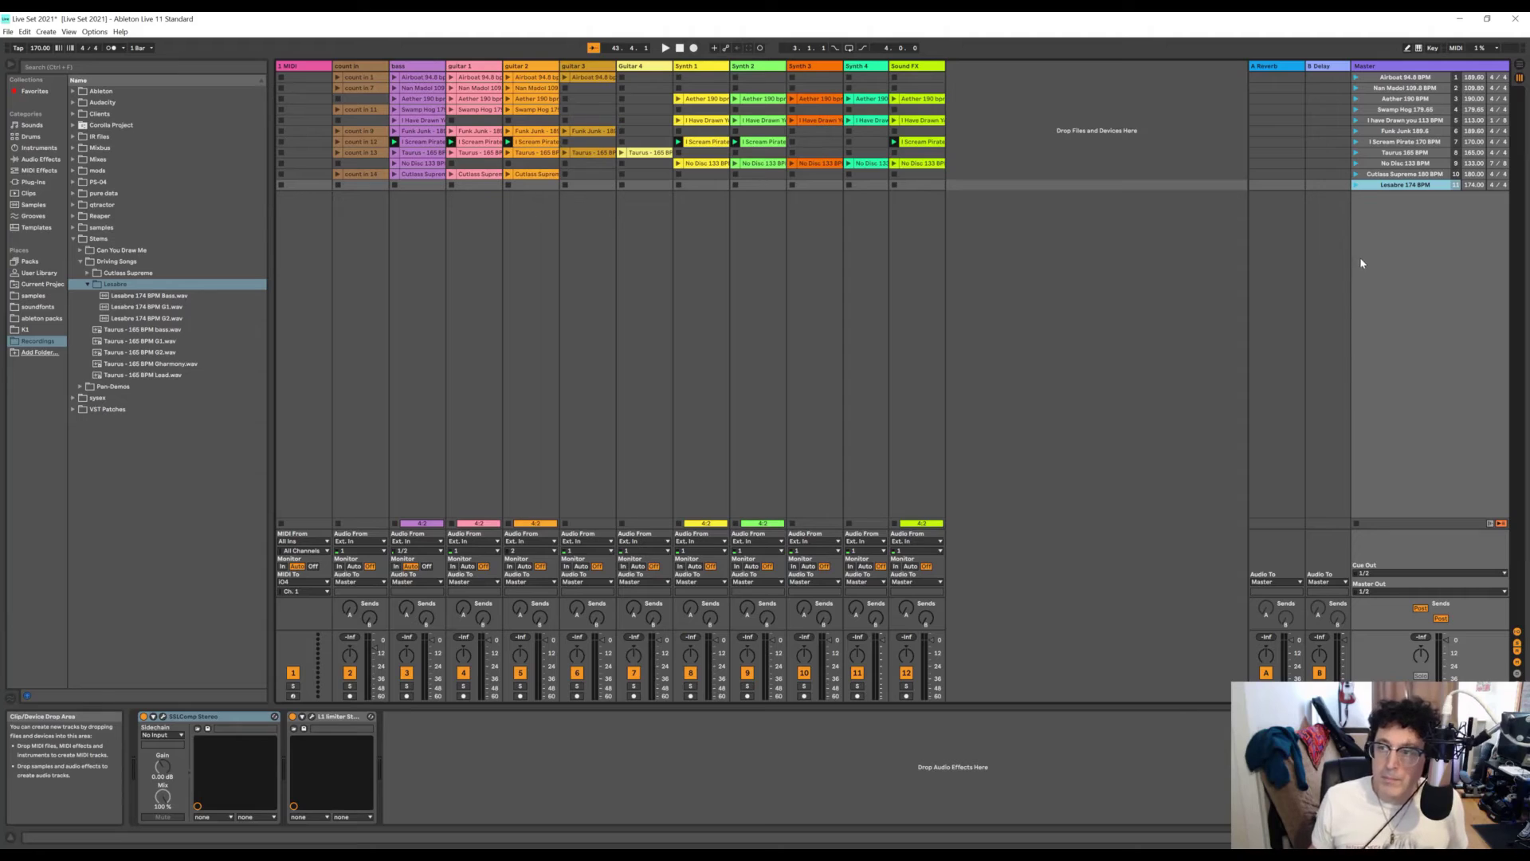
{"action": "key", "text": "Return"}
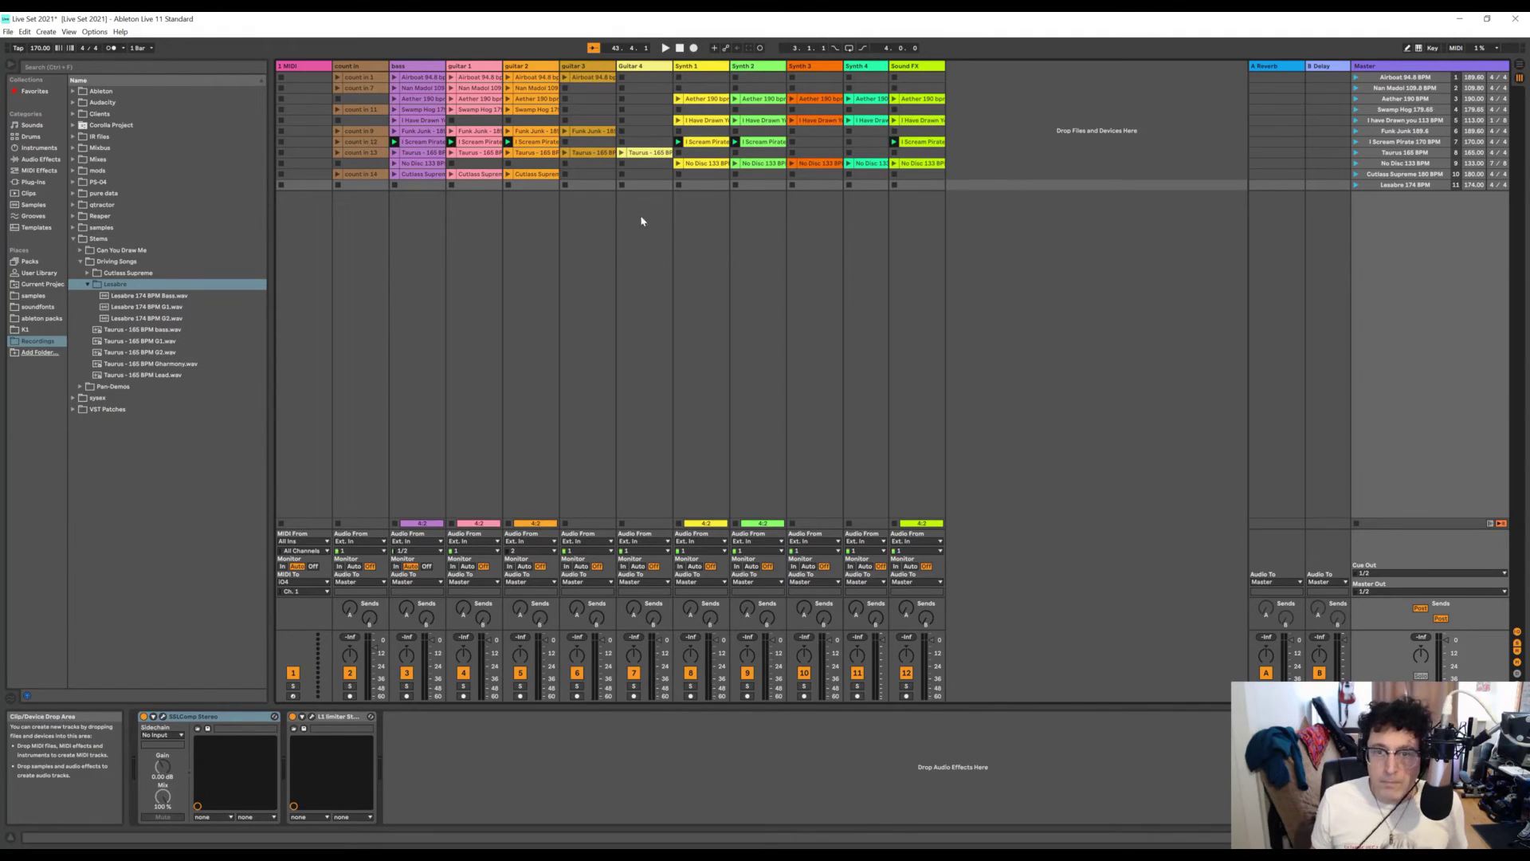
- Place the Lesabre 174 BPM Bass, G1 and G2 stems on bass, guitar 1 and guitar 2 in scene 11
{"action": "left_click", "coordinate": [105, 299]}
{"action": "left_click_drag", "start_coordinate": [211, 296], "coordinate": [420, 184]}
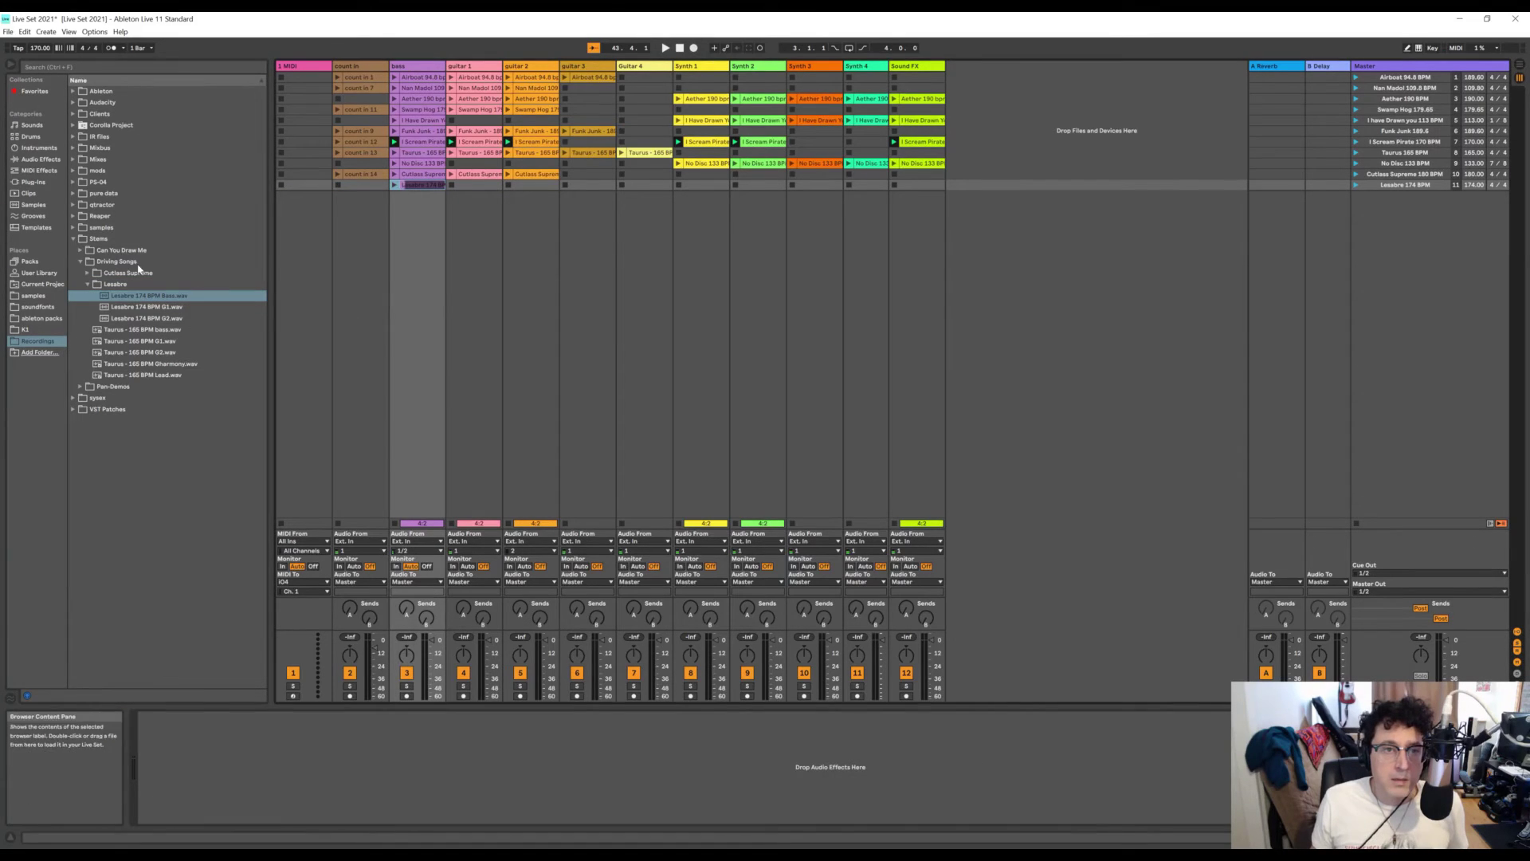
{"action": "left_click", "coordinate": [115, 309]}
{"action": "left_click_drag", "start_coordinate": [115, 309], "coordinate": [486, 186]}
{"action": "left_click_drag", "start_coordinate": [102, 321], "coordinate": [518, 185]}
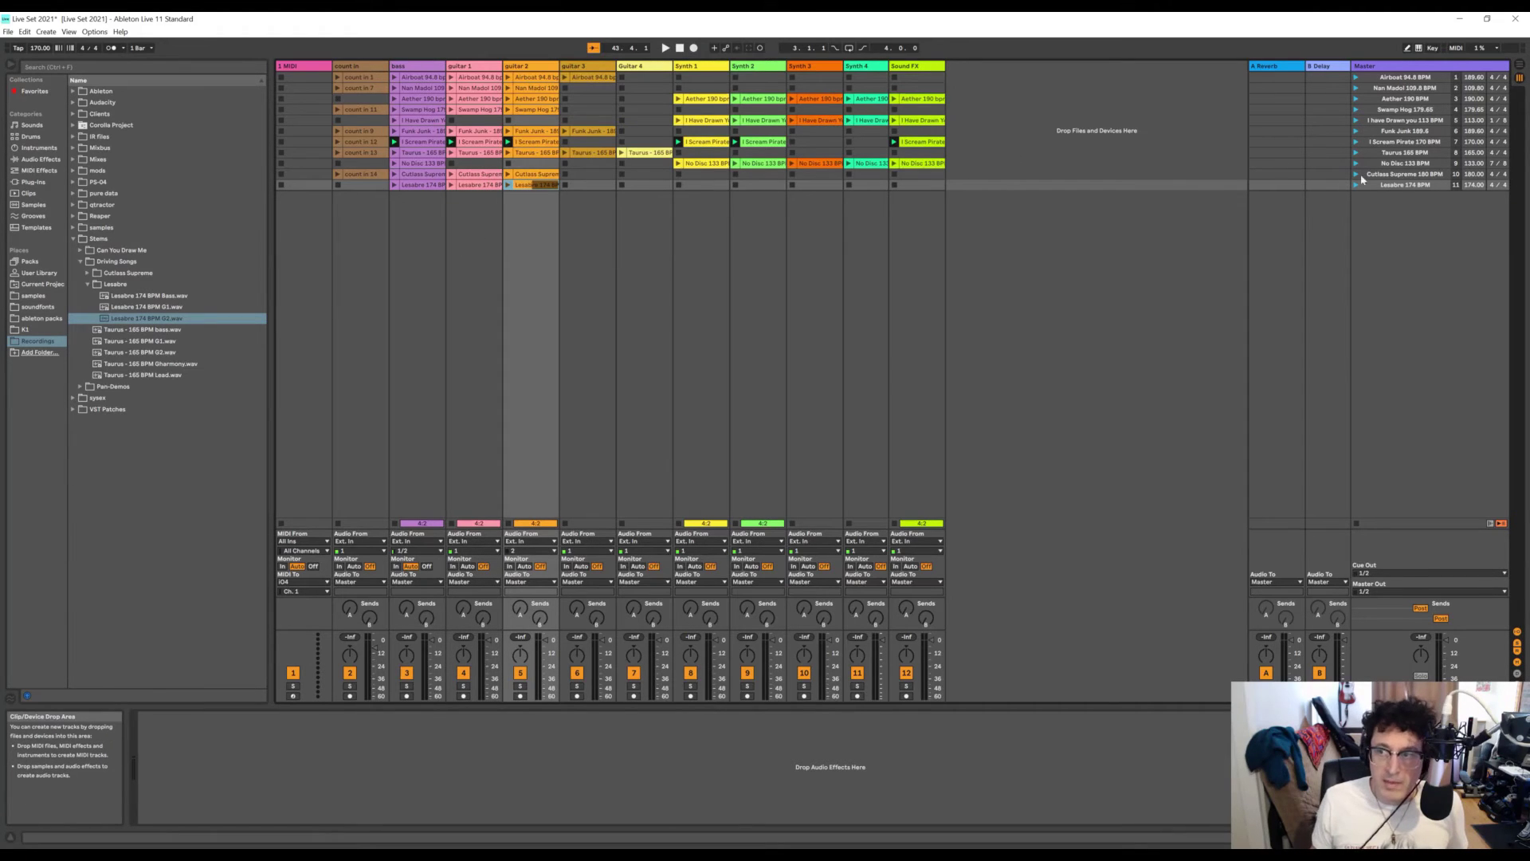
- Enable the metronome, launch the Lesabre 174 BPM scene, and select the scene 11 count in slot
{"action": "left_click", "coordinate": [111, 47]}
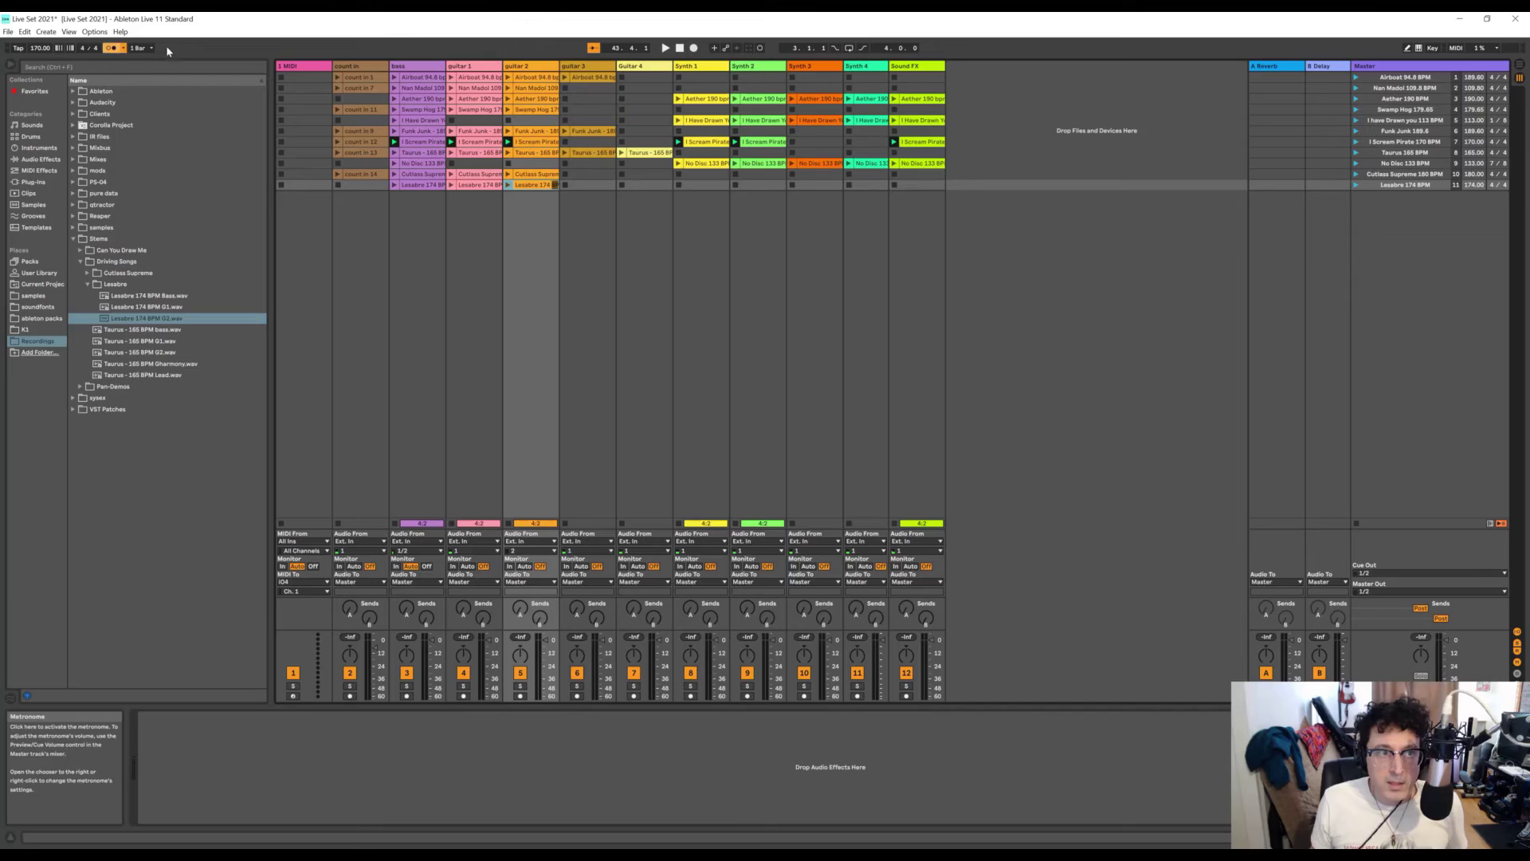
{"action": "left_click", "coordinate": [1356, 185]}
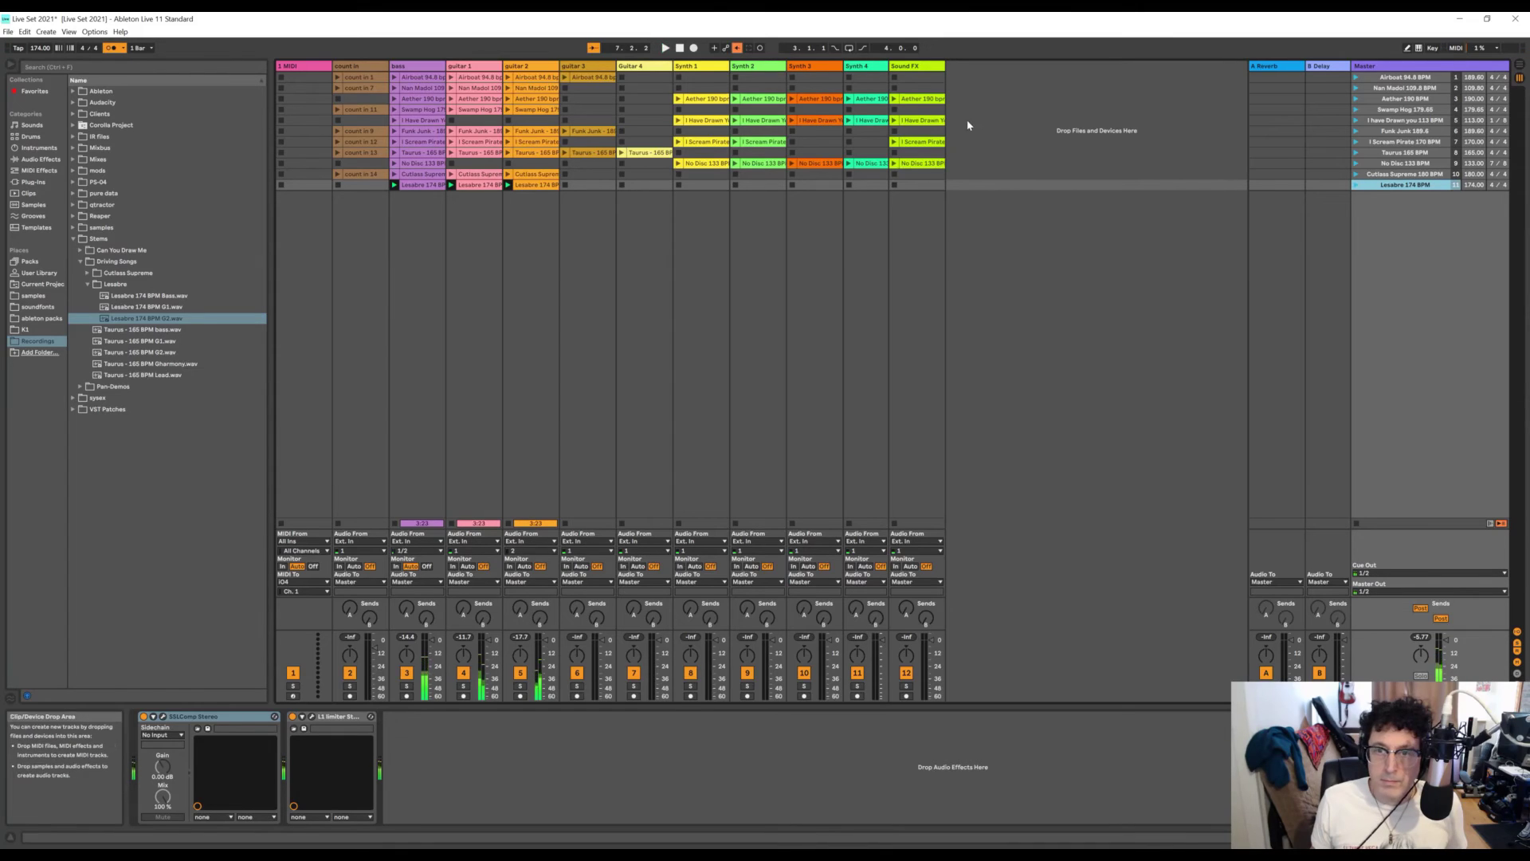
{"action": "left_click", "coordinate": [360, 186]}
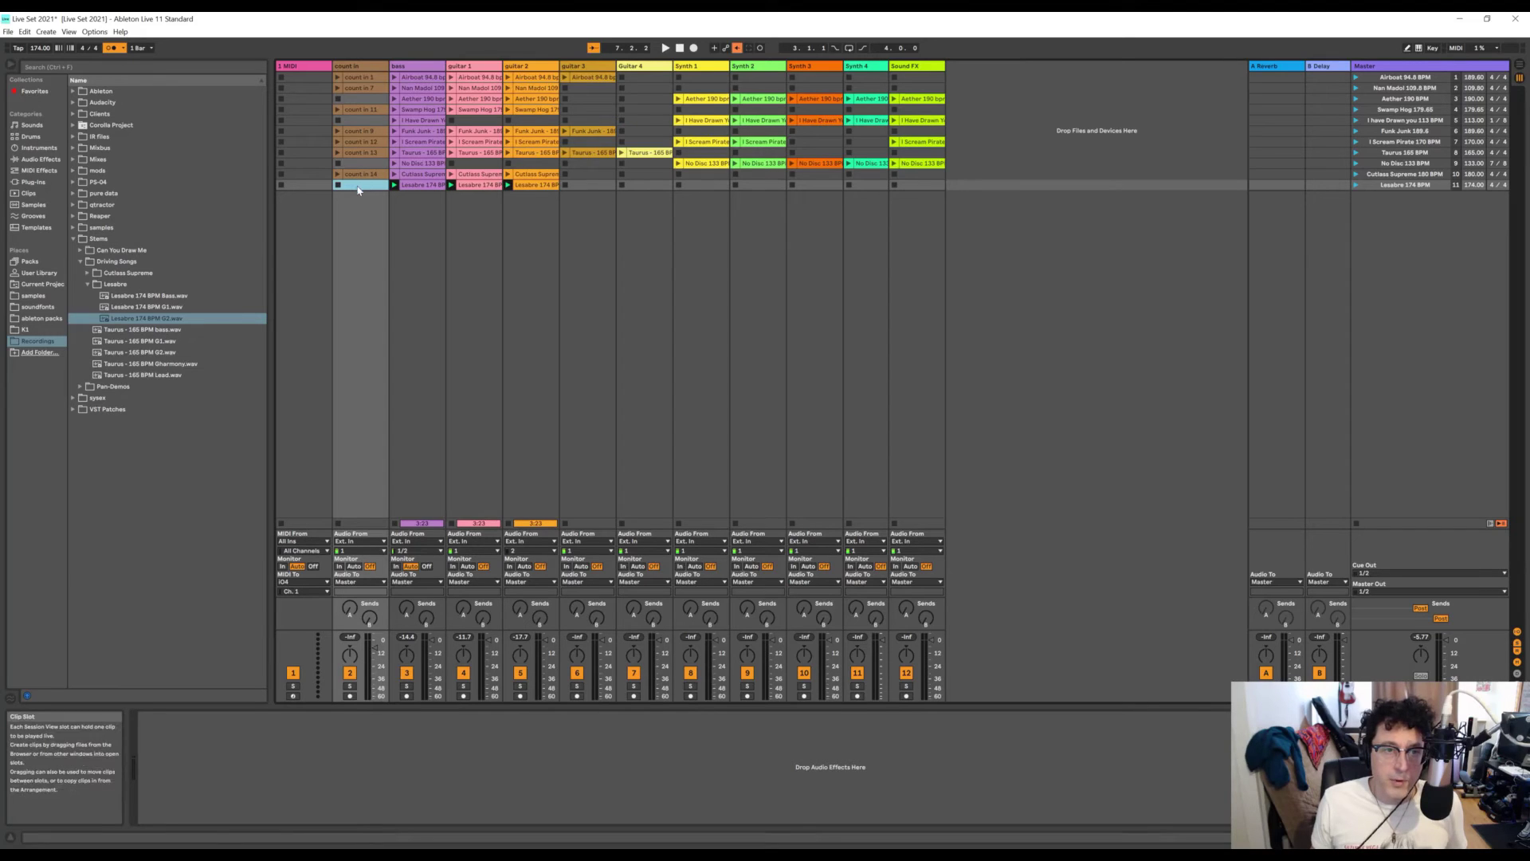
- Arm the count in track and record the count in 15 clip into the empty Lesabre slot
{"action": "left_click", "coordinate": [349, 696]}
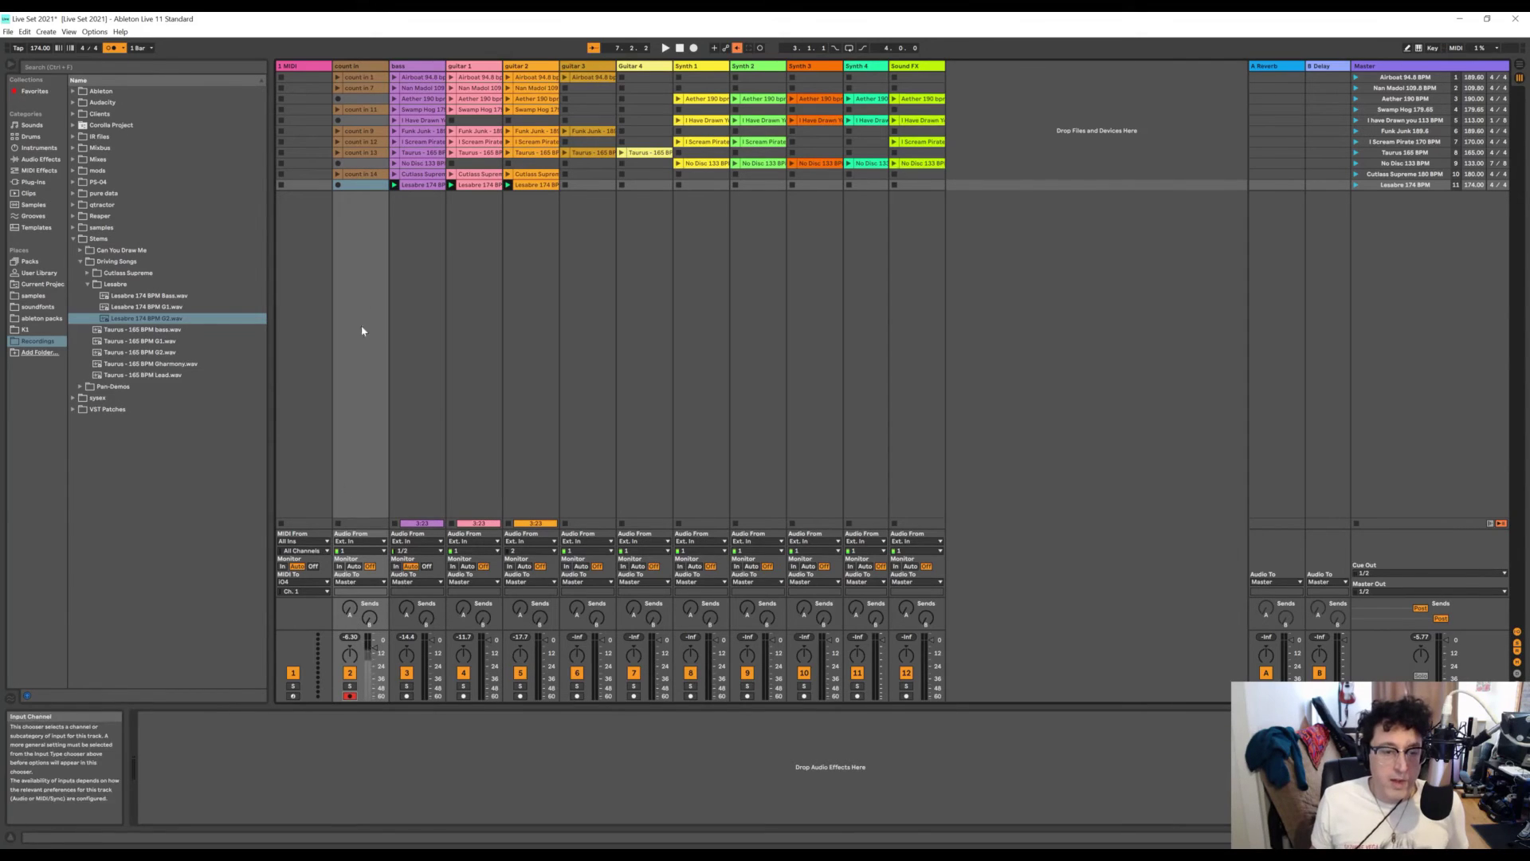
{"action": "left_click", "coordinate": [1356, 184]}
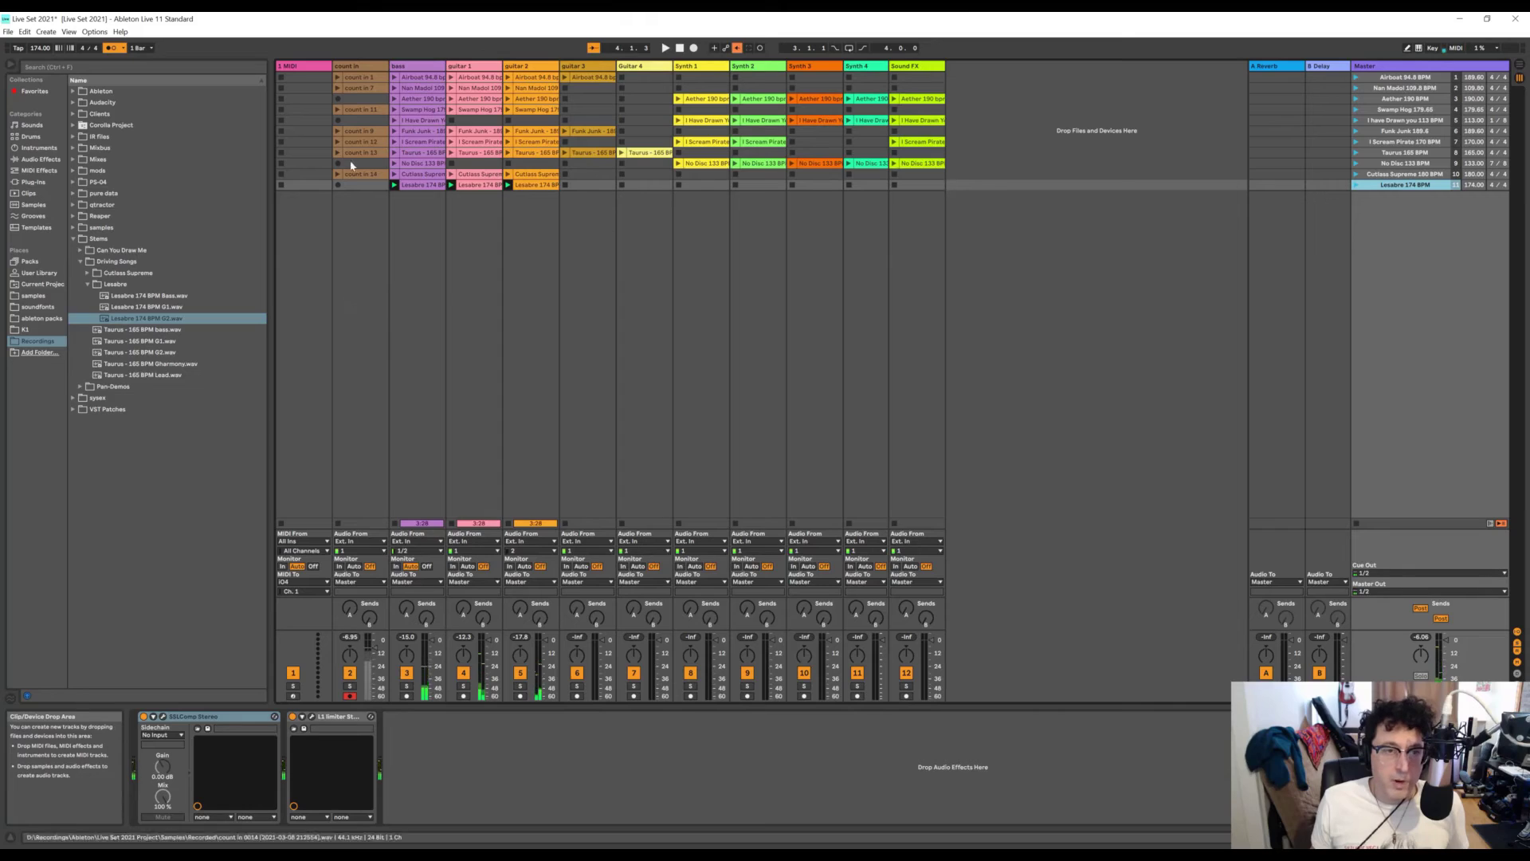
{"action": "left_click", "coordinate": [342, 185]}
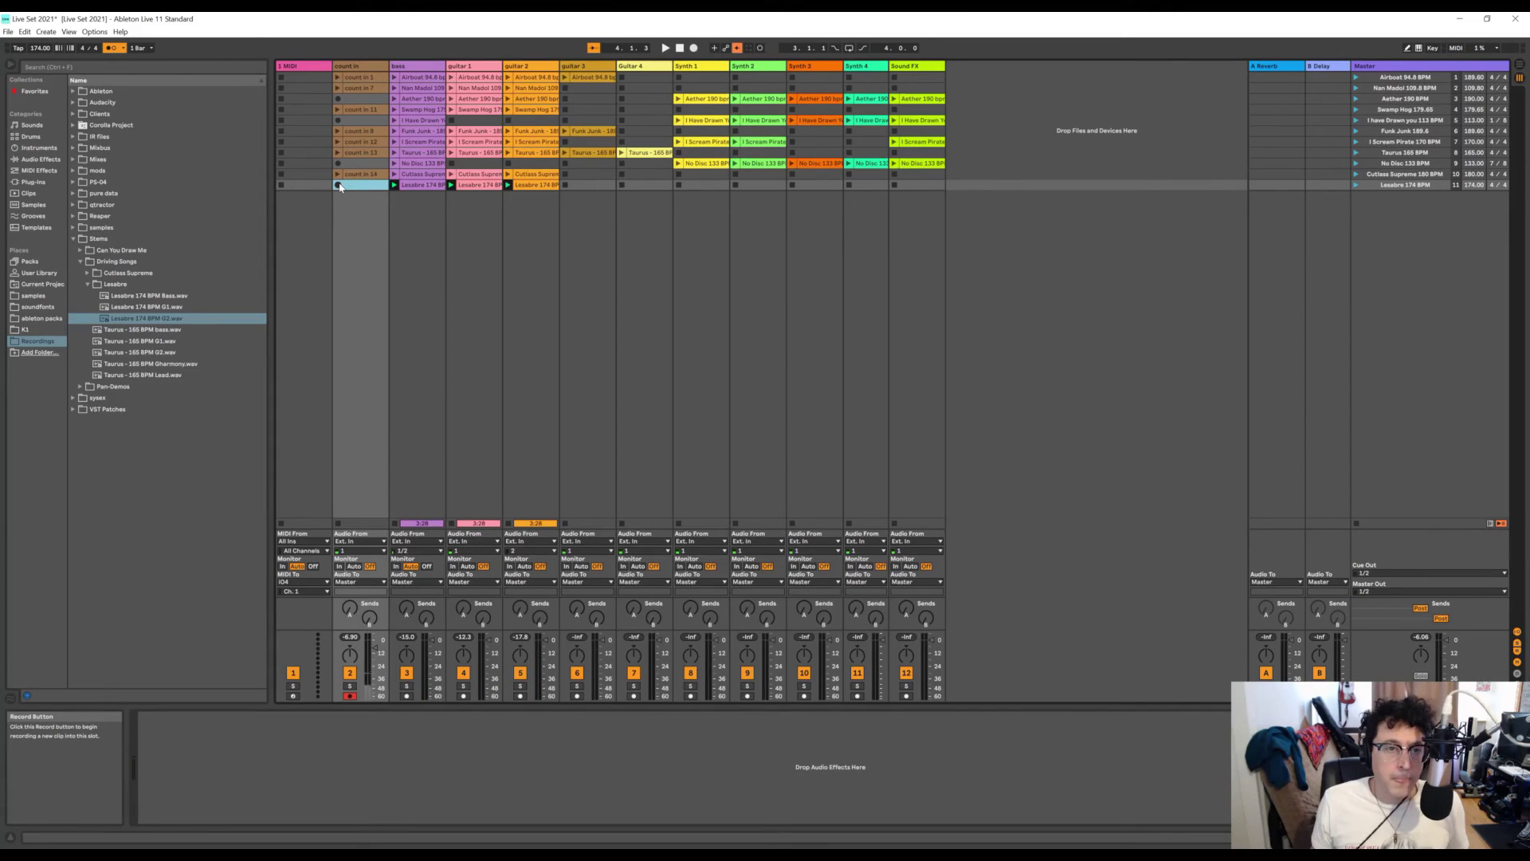
{"action": "left_click", "coordinate": [338, 184]}
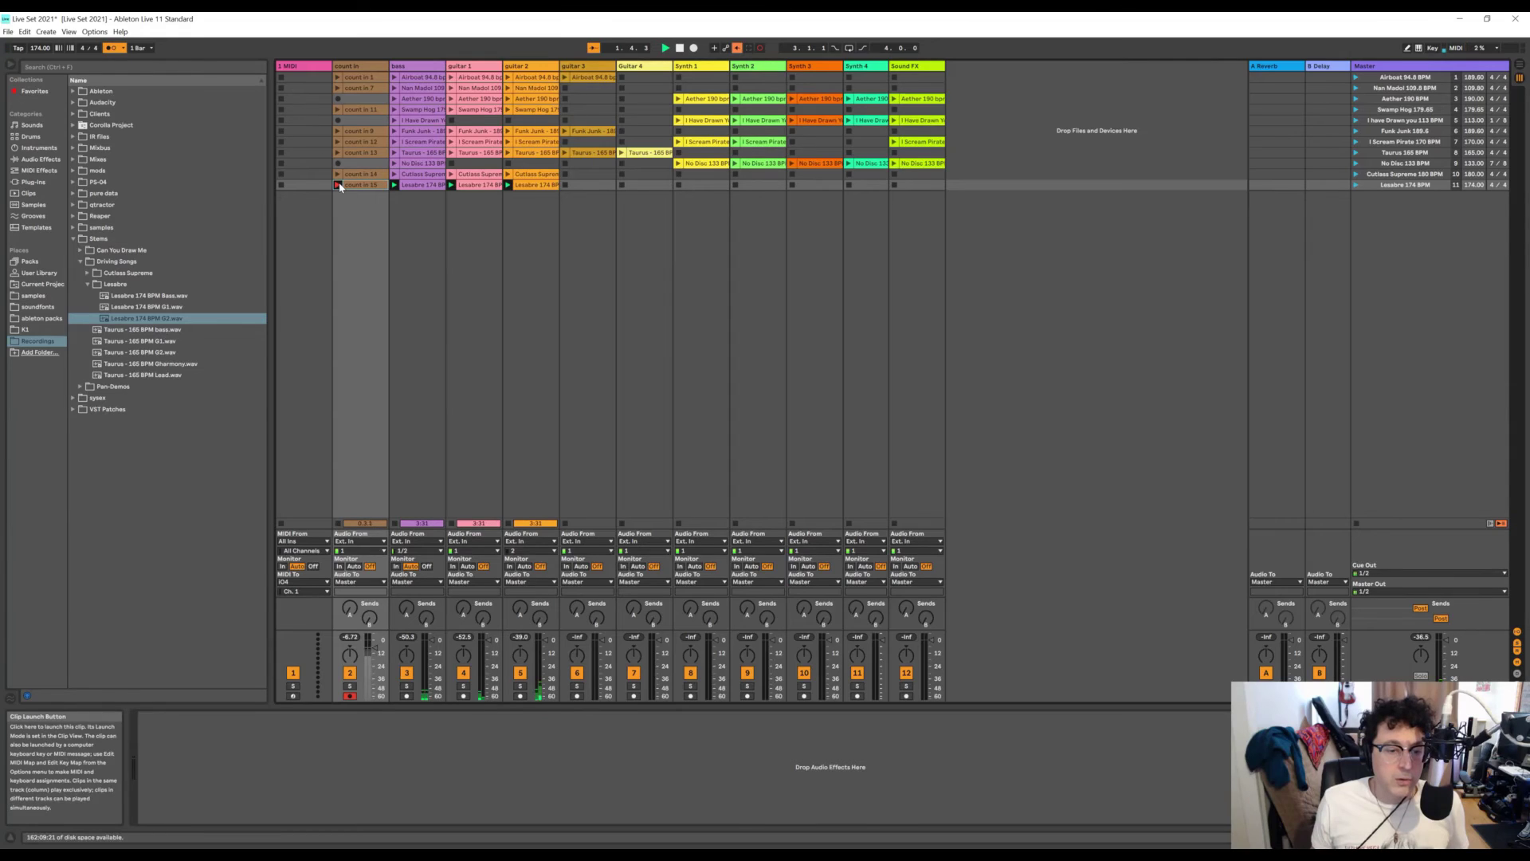
{"action": "left_click", "coordinate": [338, 184]}
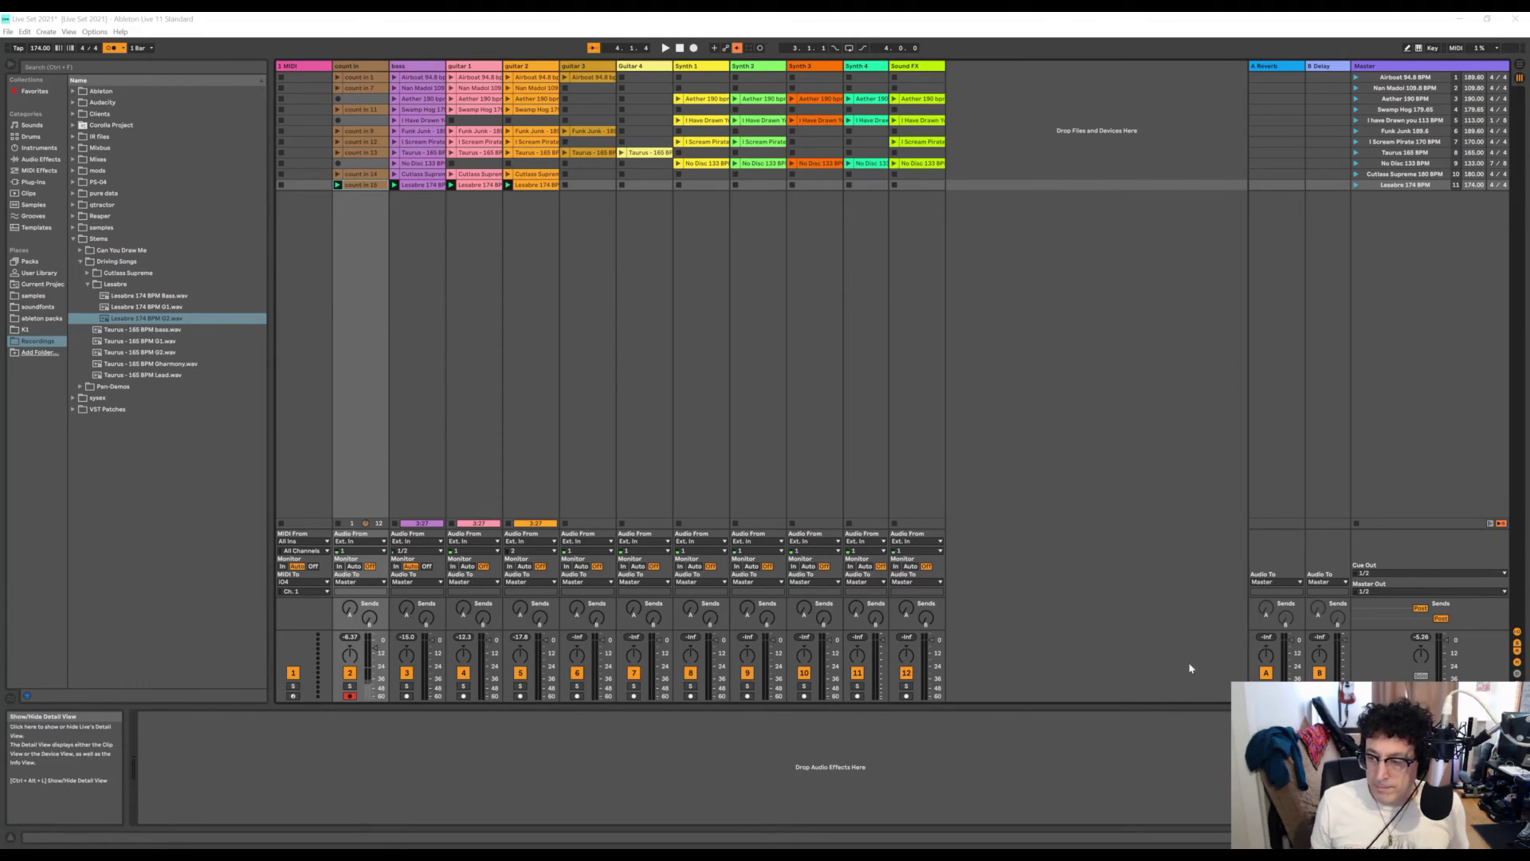
- Restore the Live window, show the count in 15 clip's waveform, and switch its Loop off
{"action": "double_click", "coordinate": [1187, 17]}
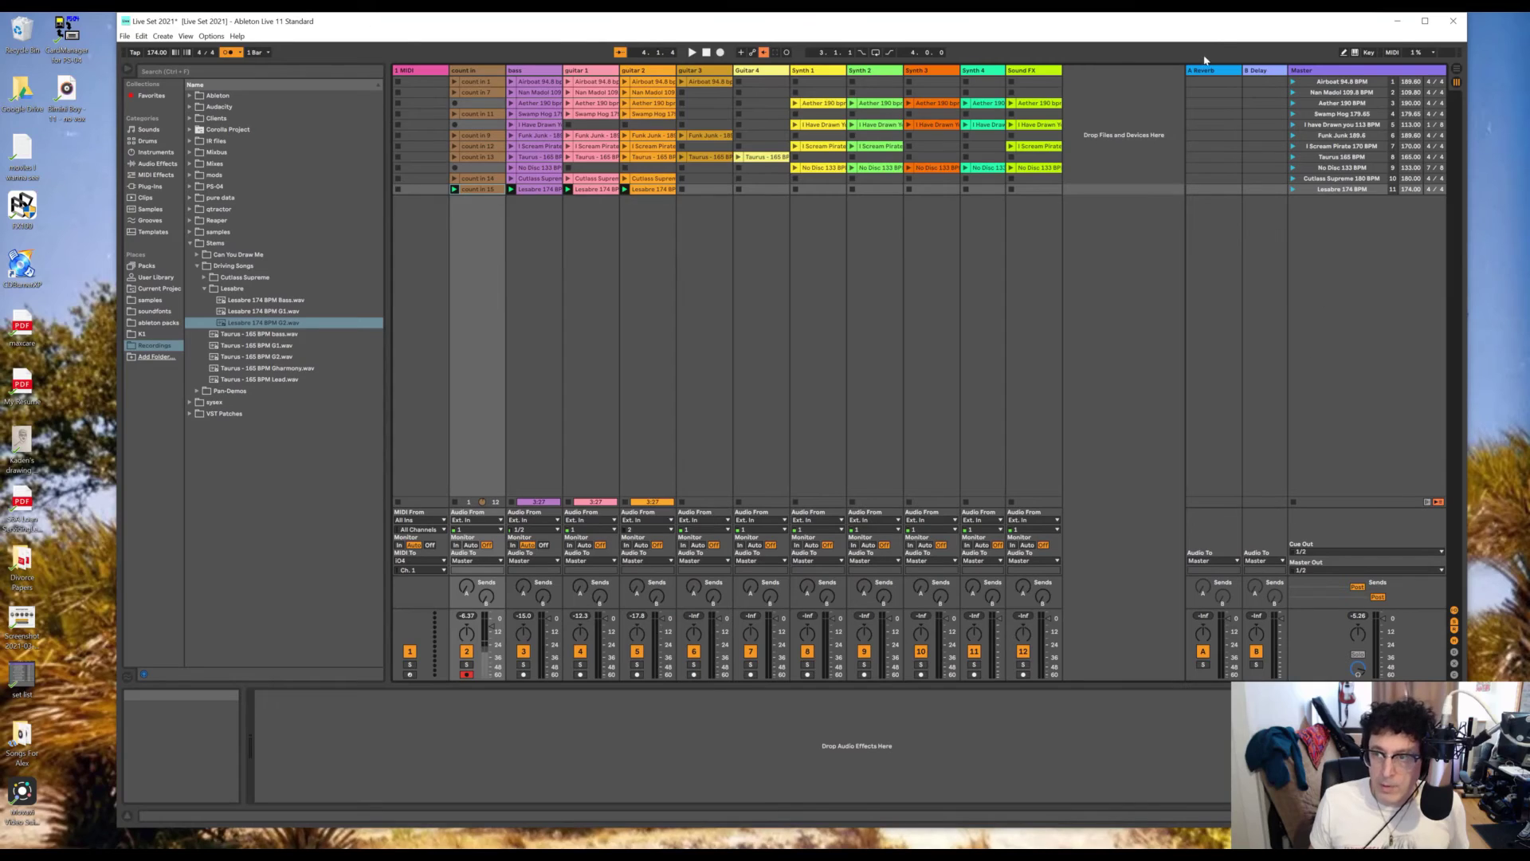
{"action": "left_click_drag", "start_coordinate": [1200, 18], "coordinate": [985, 1]}
{"action": "double_click", "coordinate": [1271, 20]}
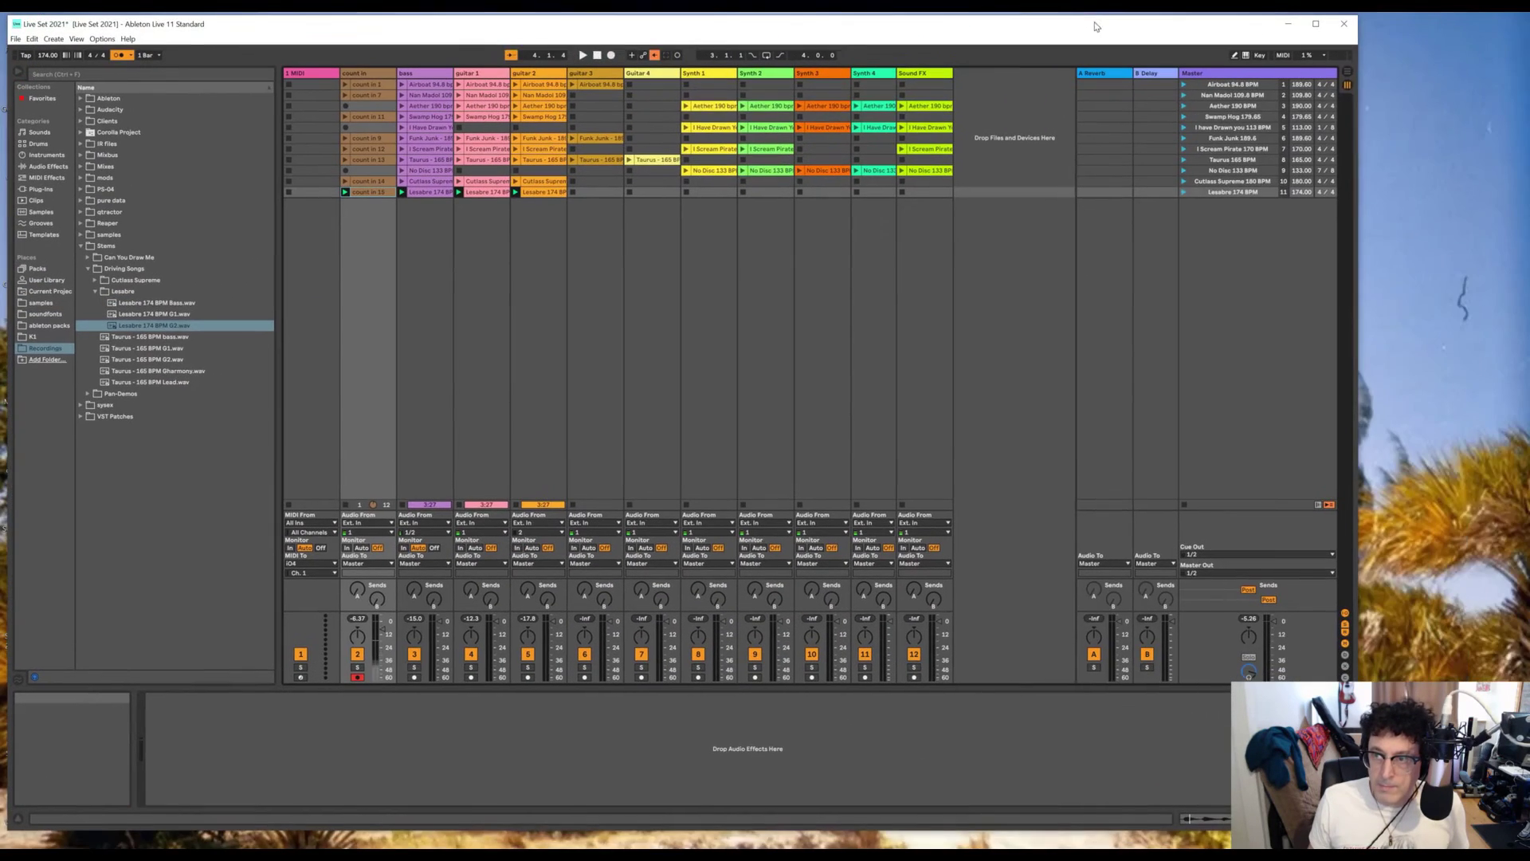
{"action": "key", "text": "shift+Tab"}
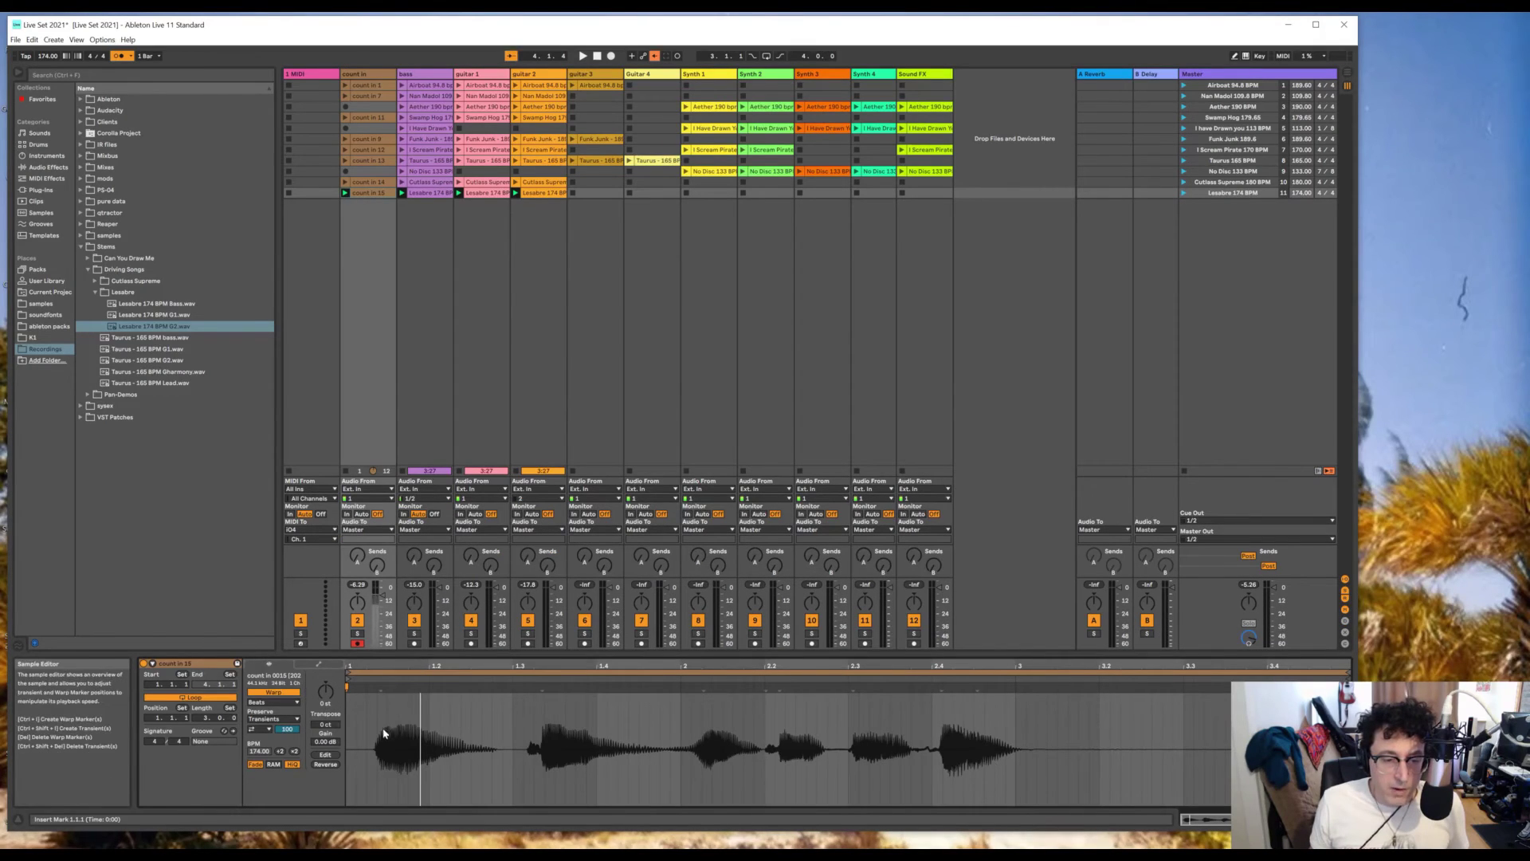
{"action": "left_click", "coordinate": [208, 697]}
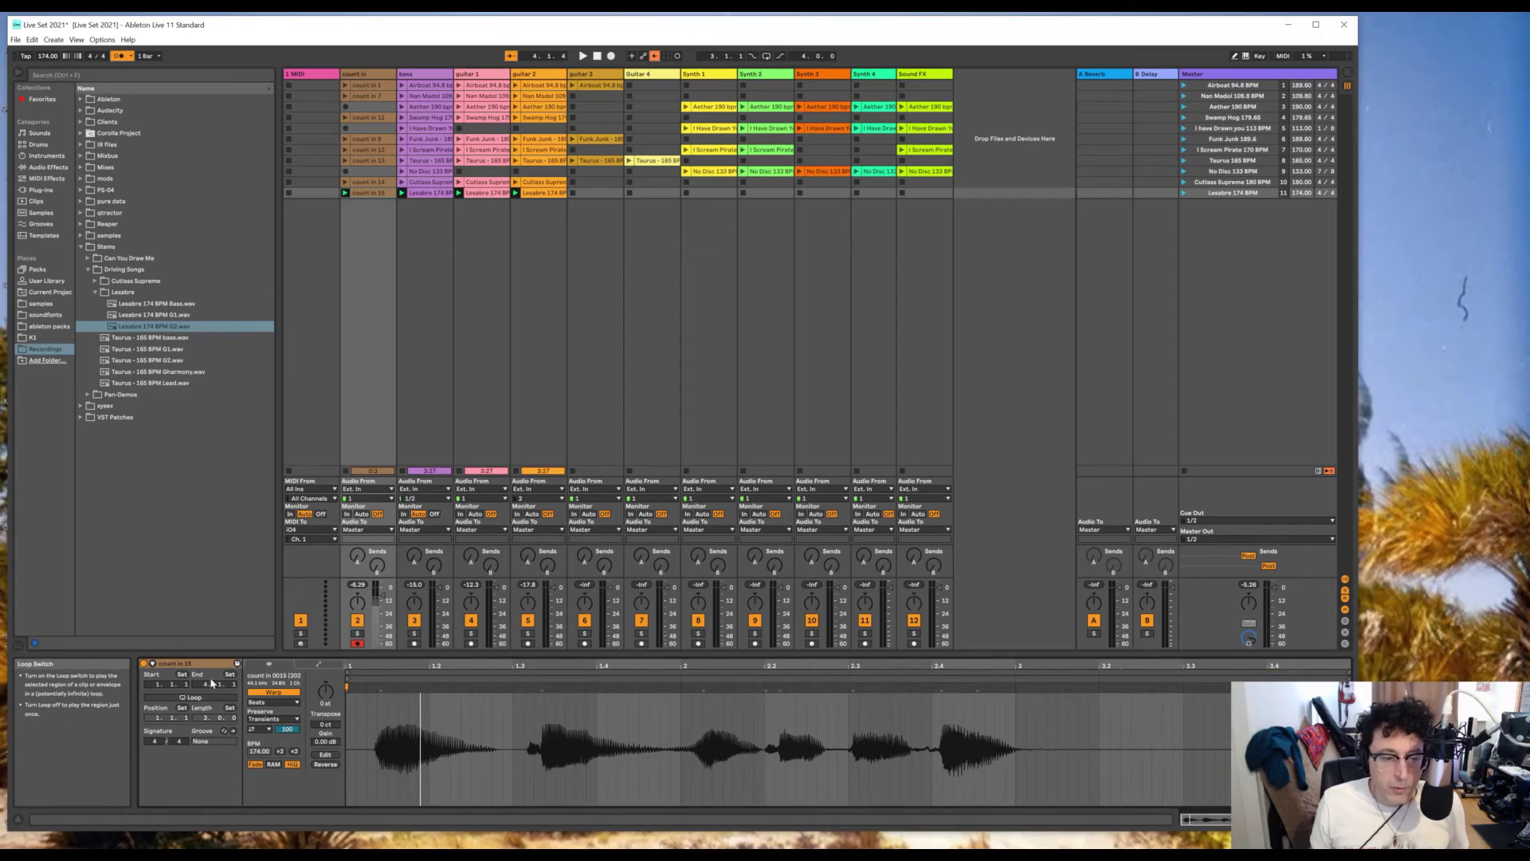
- Test-play the Lesabre 174 BPM scene, stop it, deselect it, and save Live Set 2021
{"action": "left_click", "coordinate": [1183, 194]}
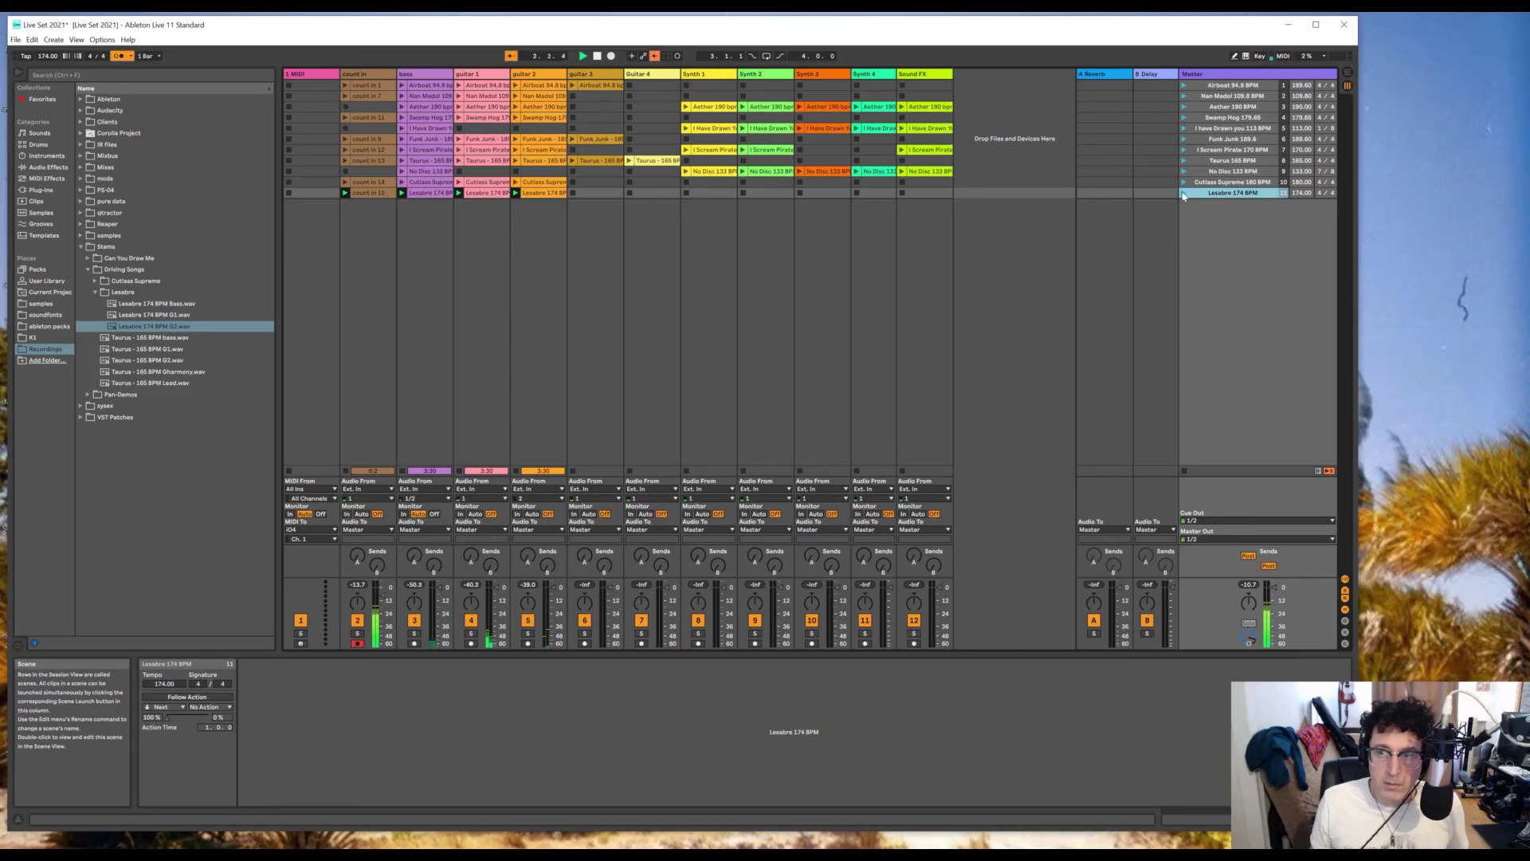
{"action": "left_click", "coordinate": [596, 57]}
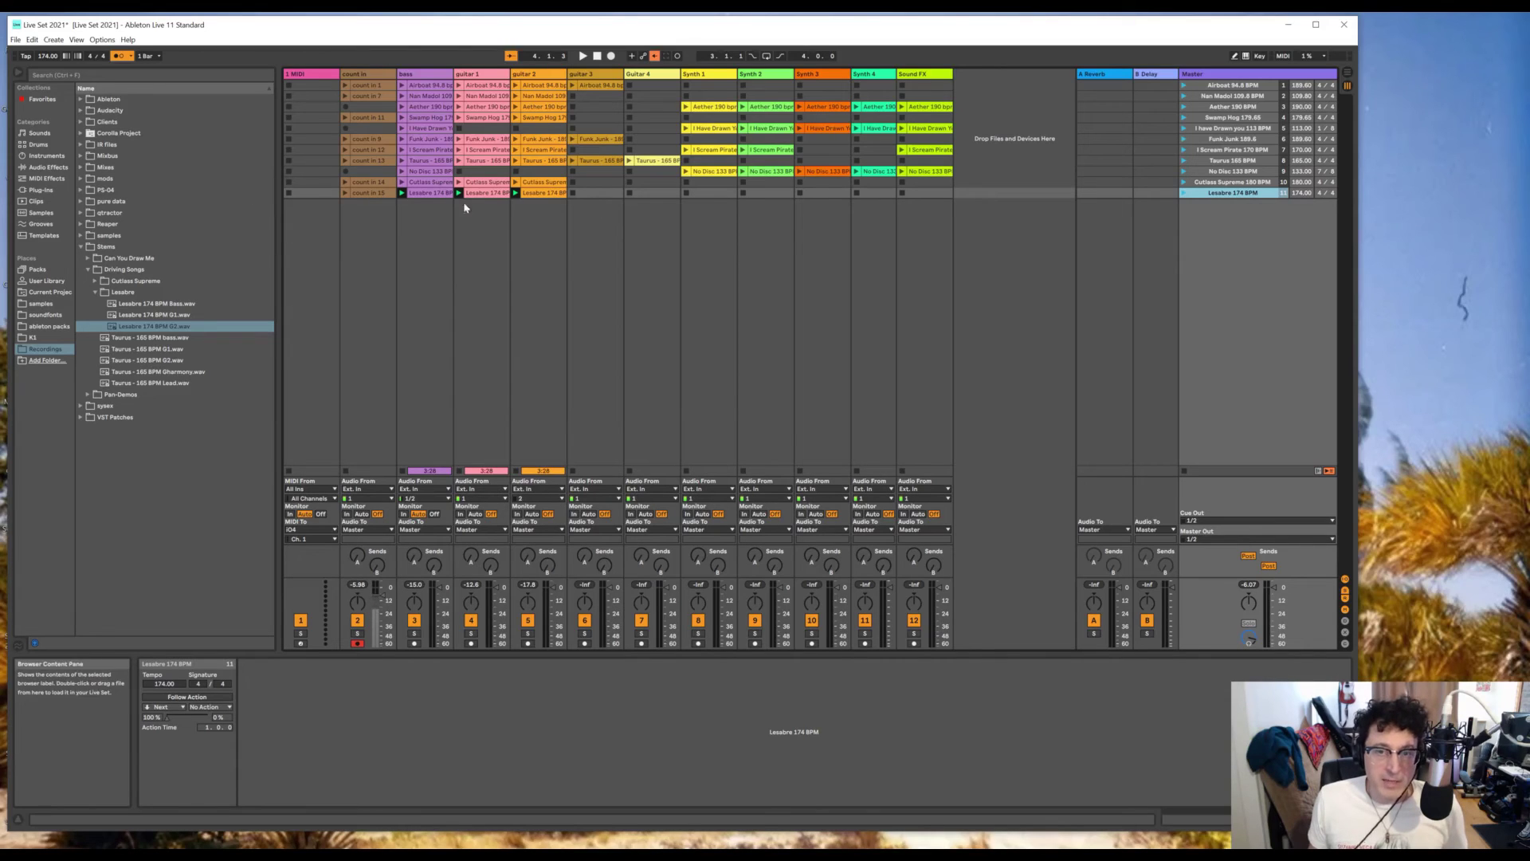
{"action": "left_click", "coordinate": [1213, 280]}
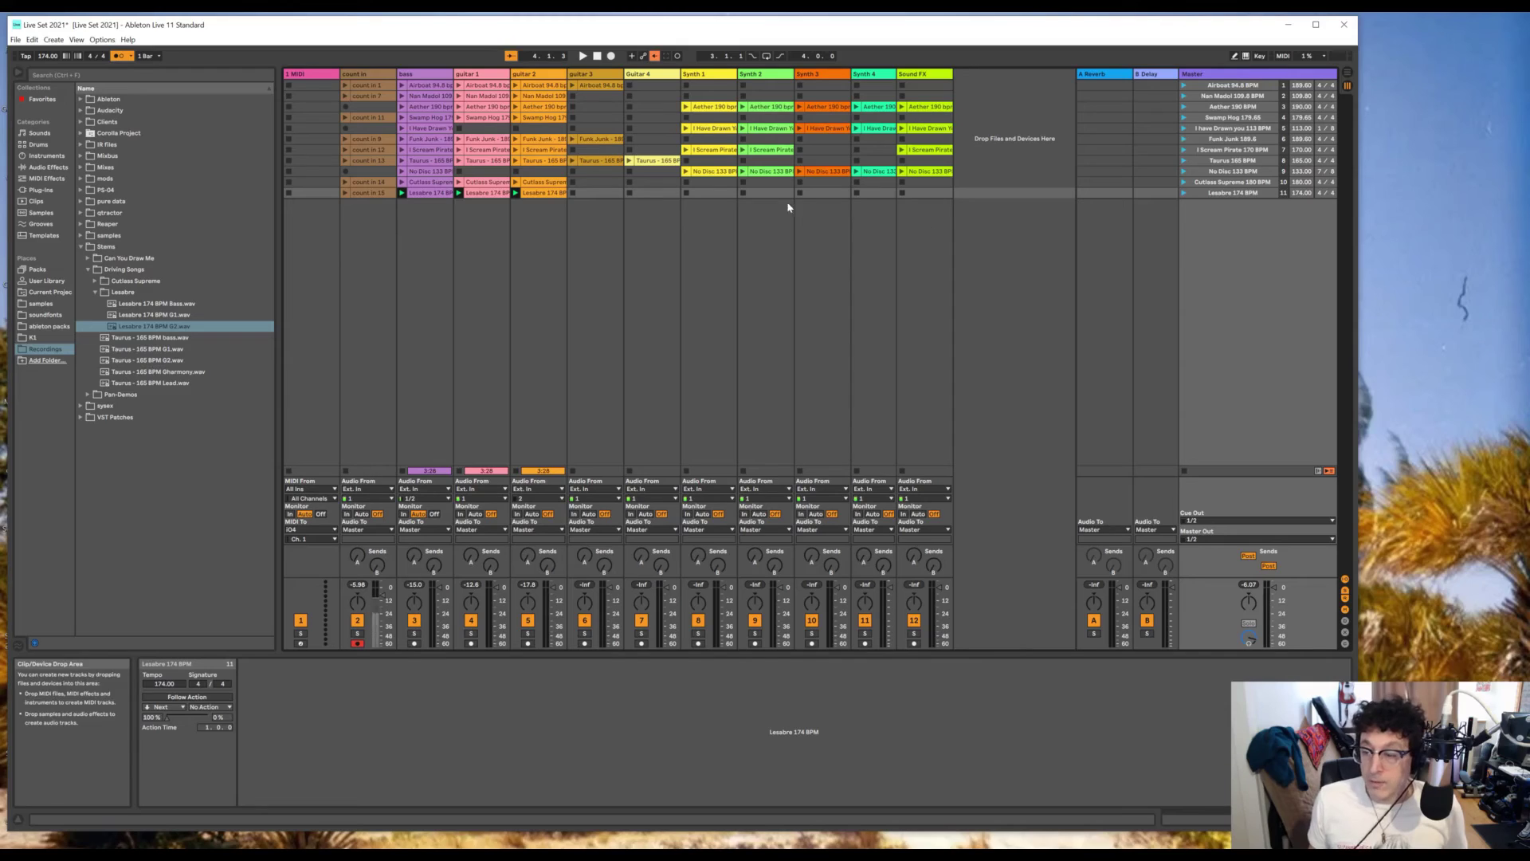
{"action": "key", "text": "ctrl+s"}
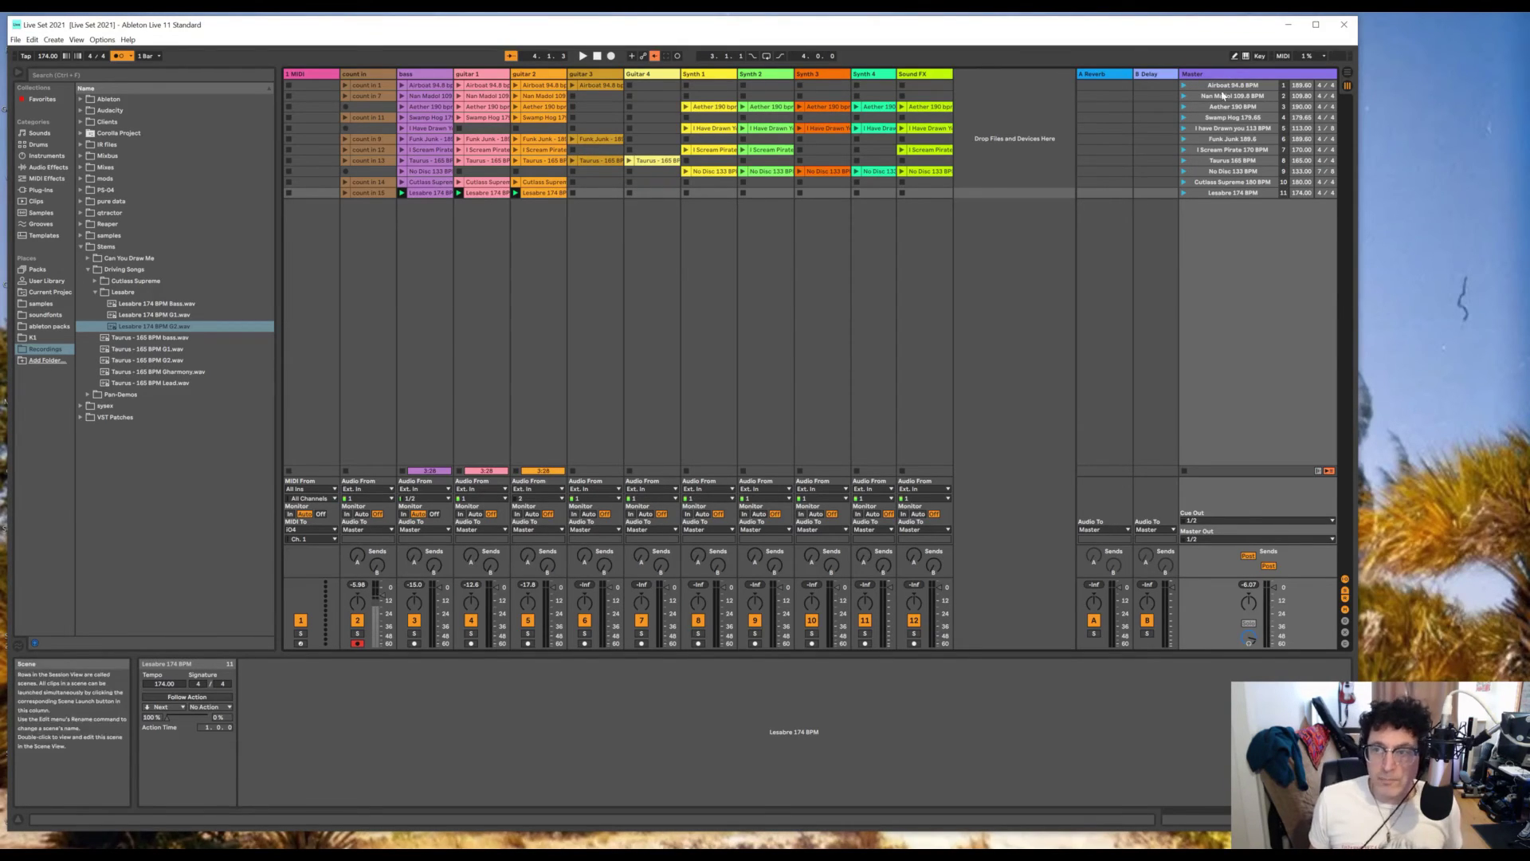
- Launch the Airboat, Nan Madol, Aether, Swamp Hog, I have Drawn you and Funk Junk scenes, then stop
{"action": "left_click", "coordinate": [1184, 86]}
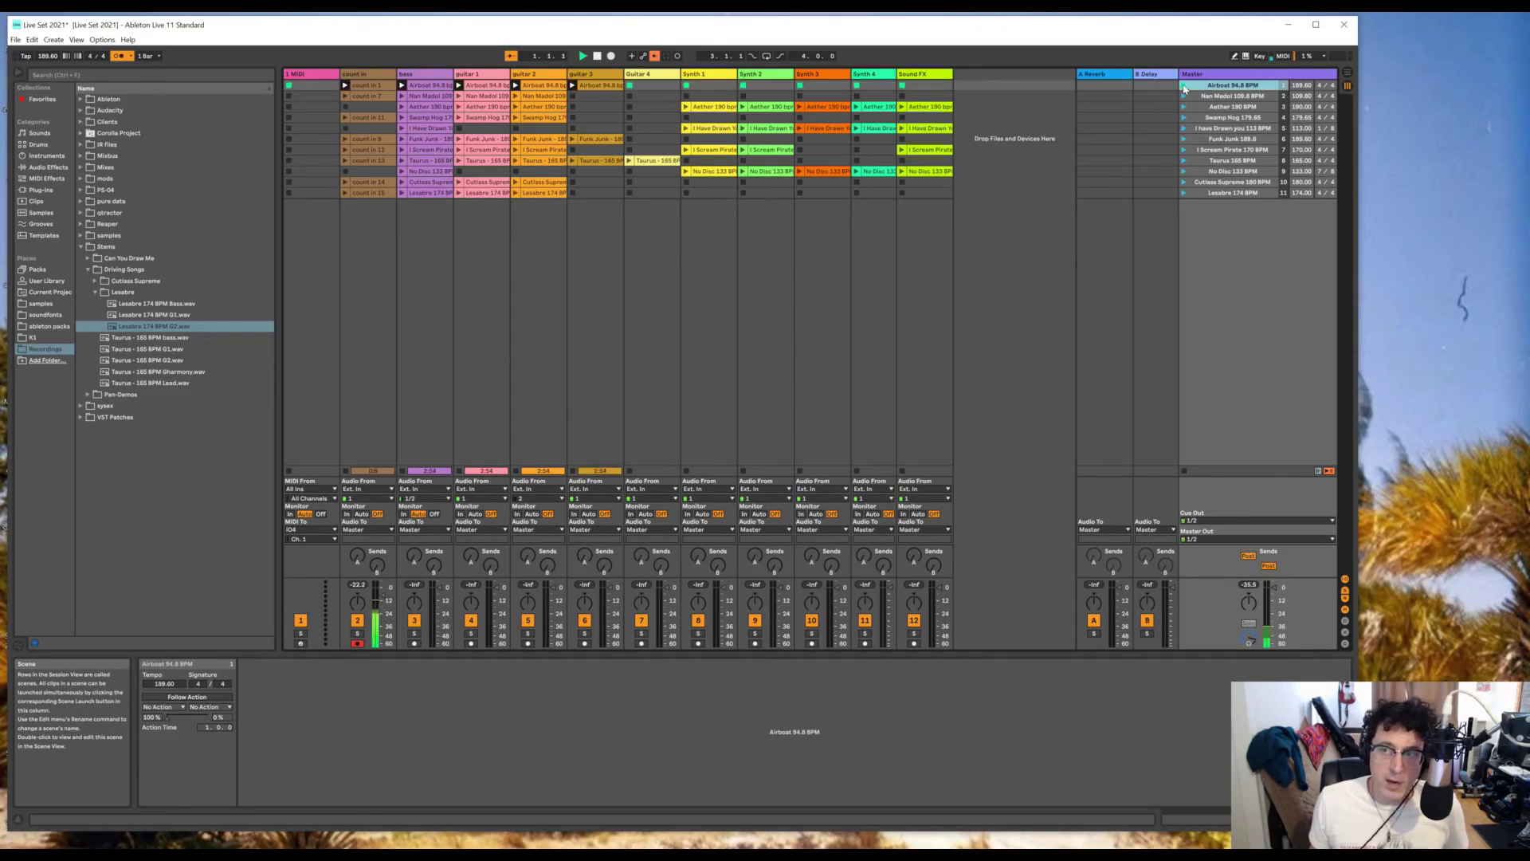
{"action": "left_click", "coordinate": [1184, 96]}
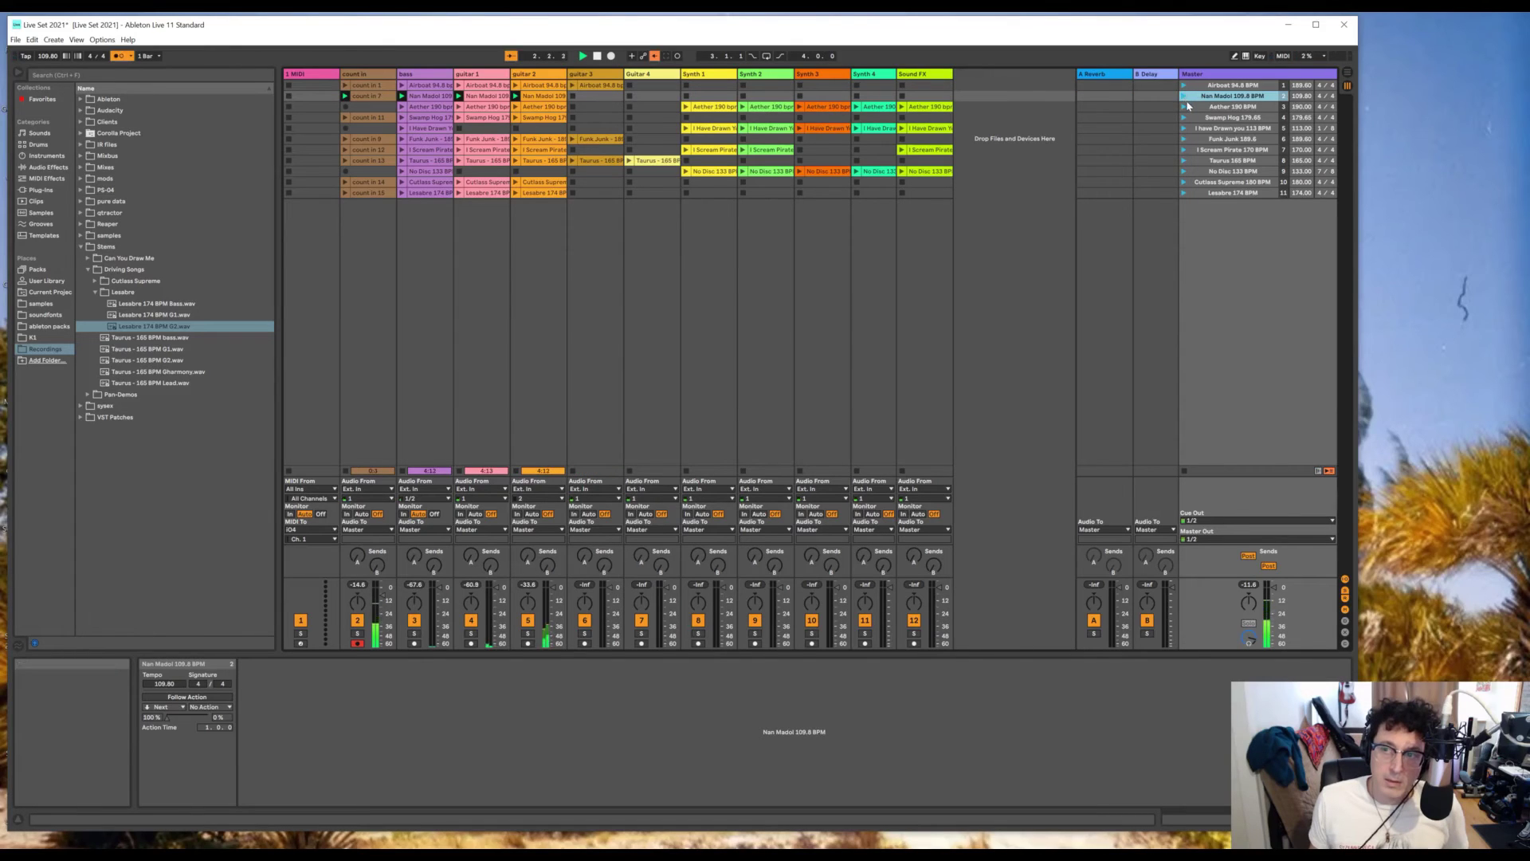
{"action": "left_click", "coordinate": [1185, 109]}
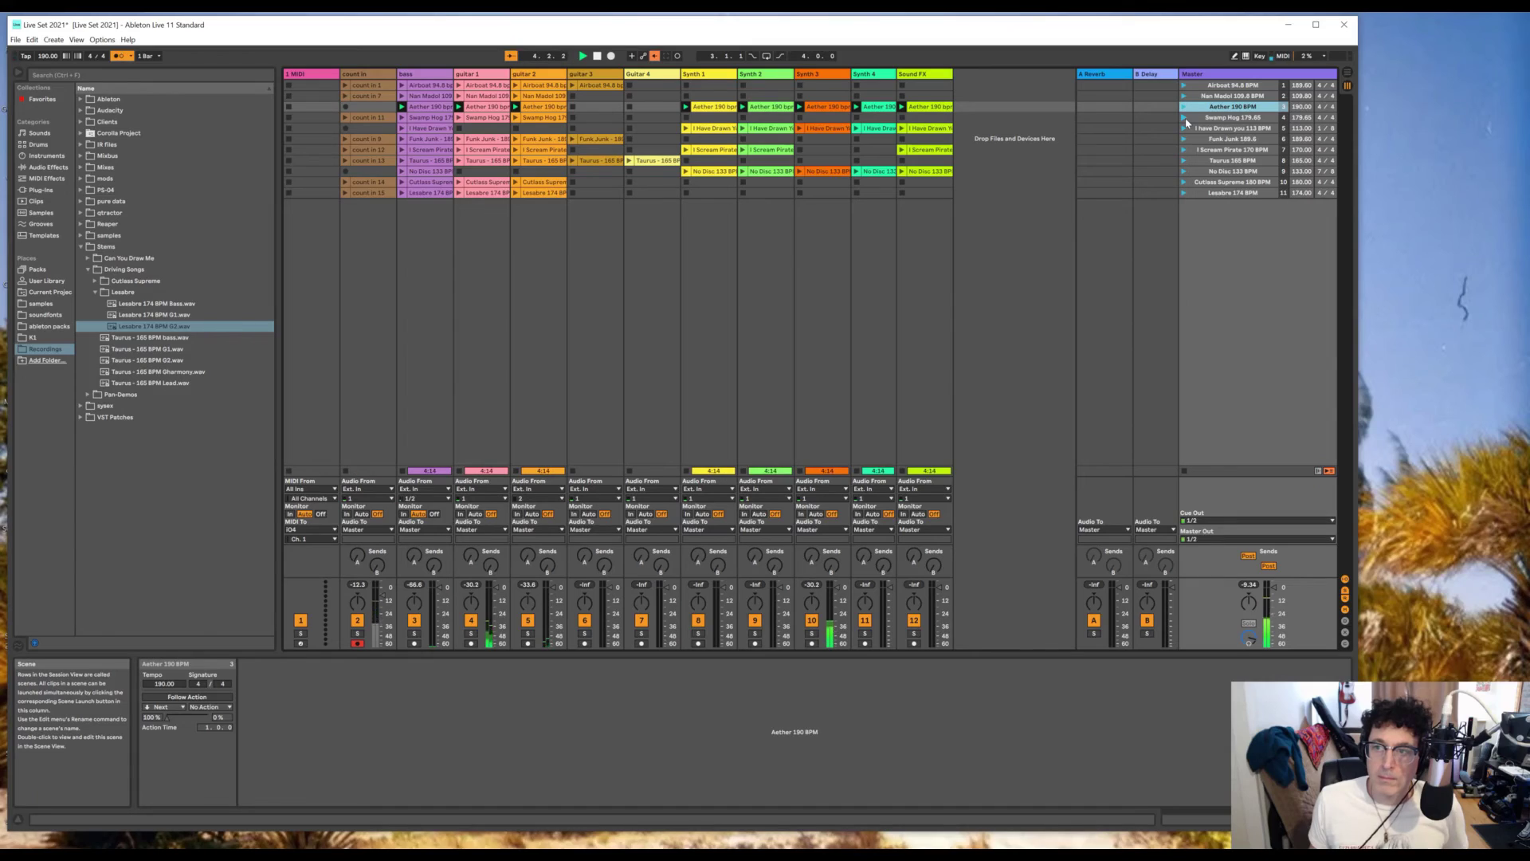
{"action": "left_click", "coordinate": [1184, 118]}
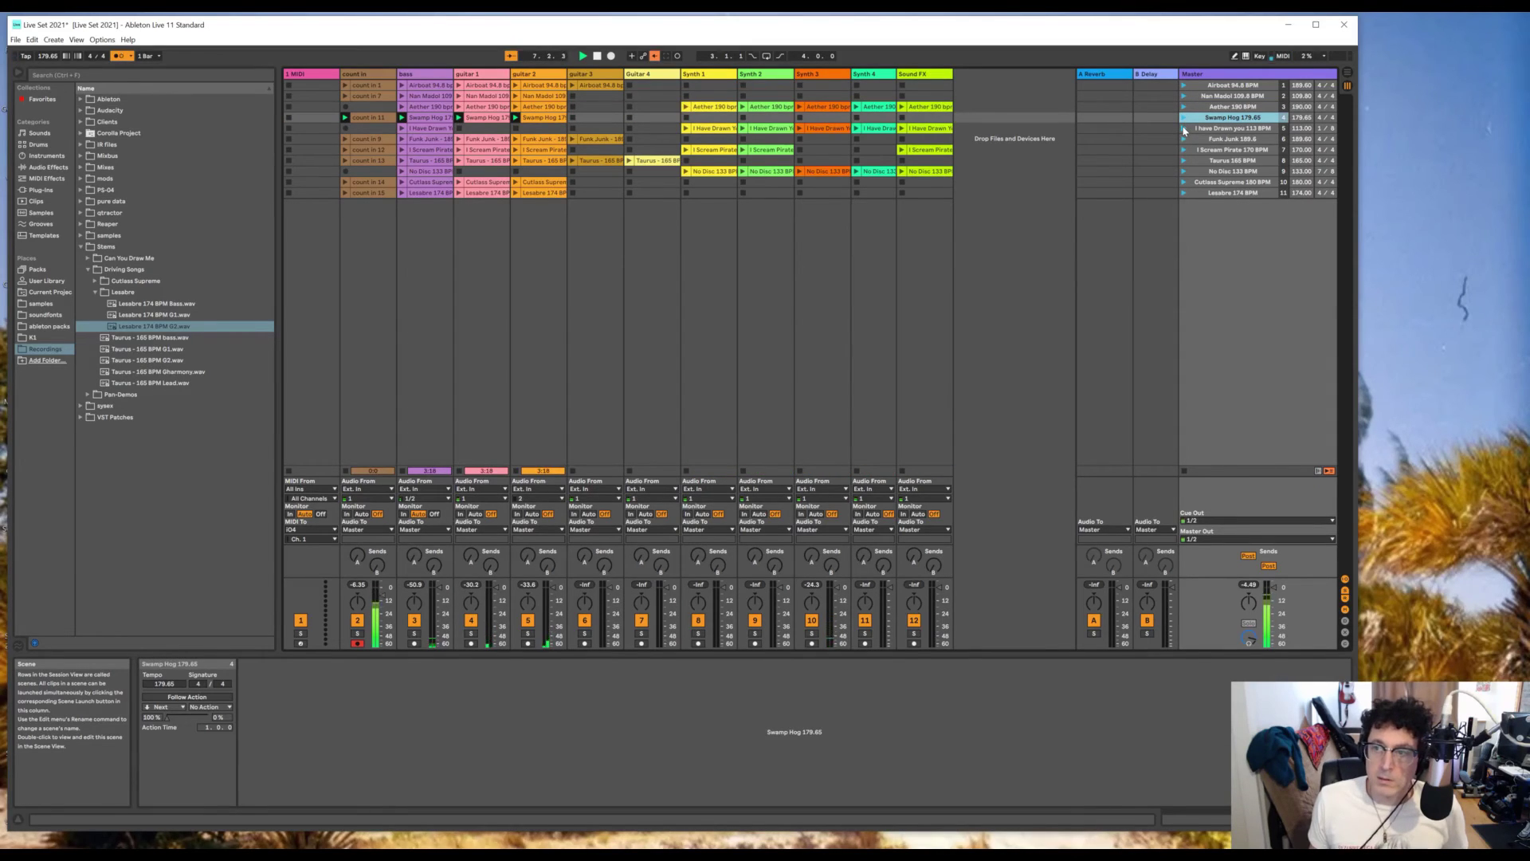
{"action": "left_click", "coordinate": [1184, 128]}
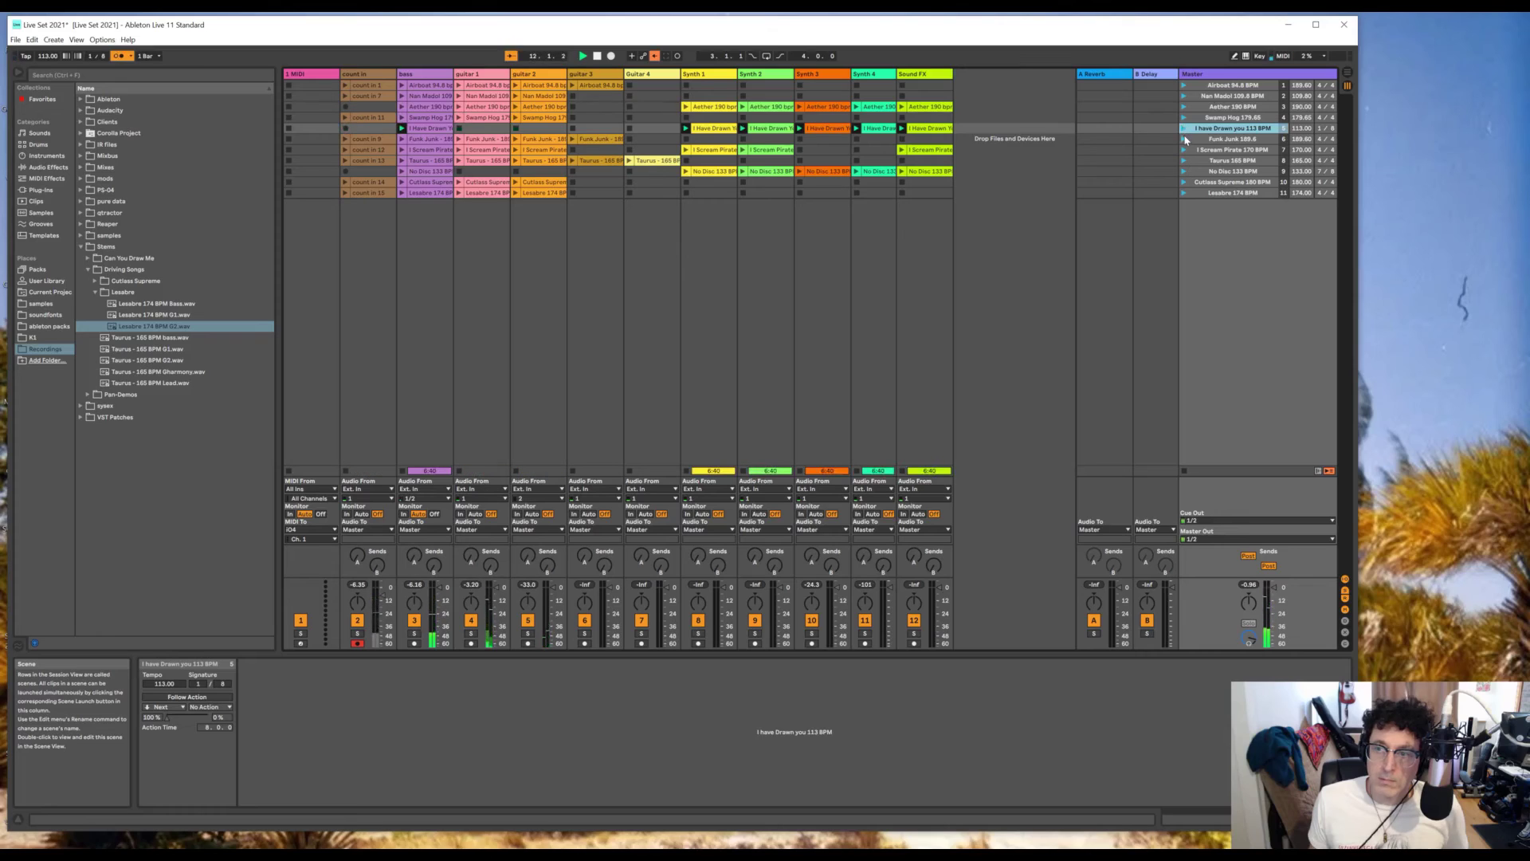
{"action": "left_click", "coordinate": [1184, 139]}
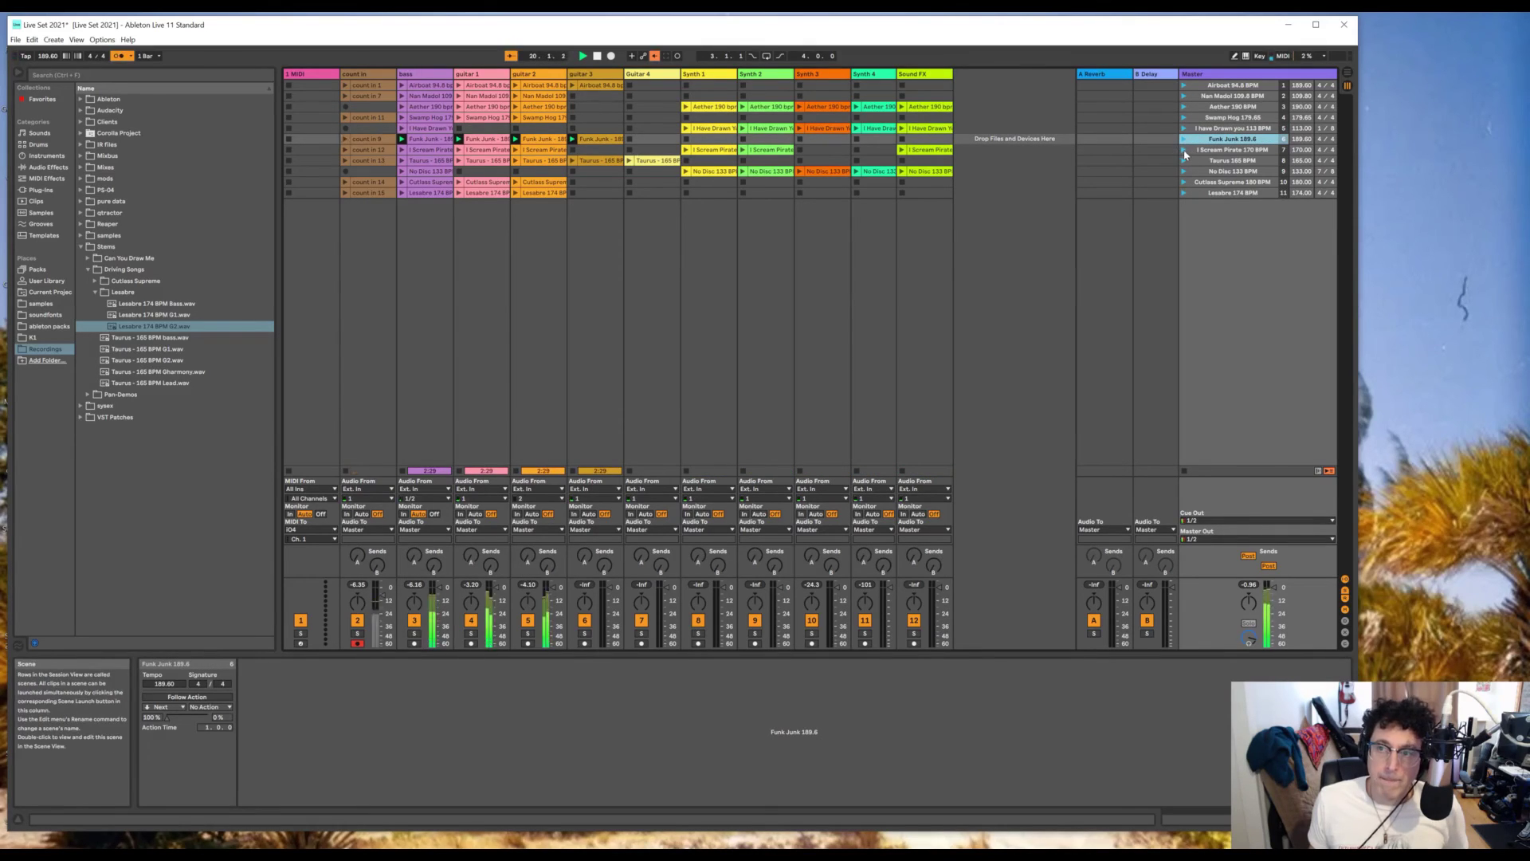
{"action": "left_click", "coordinate": [598, 58]}
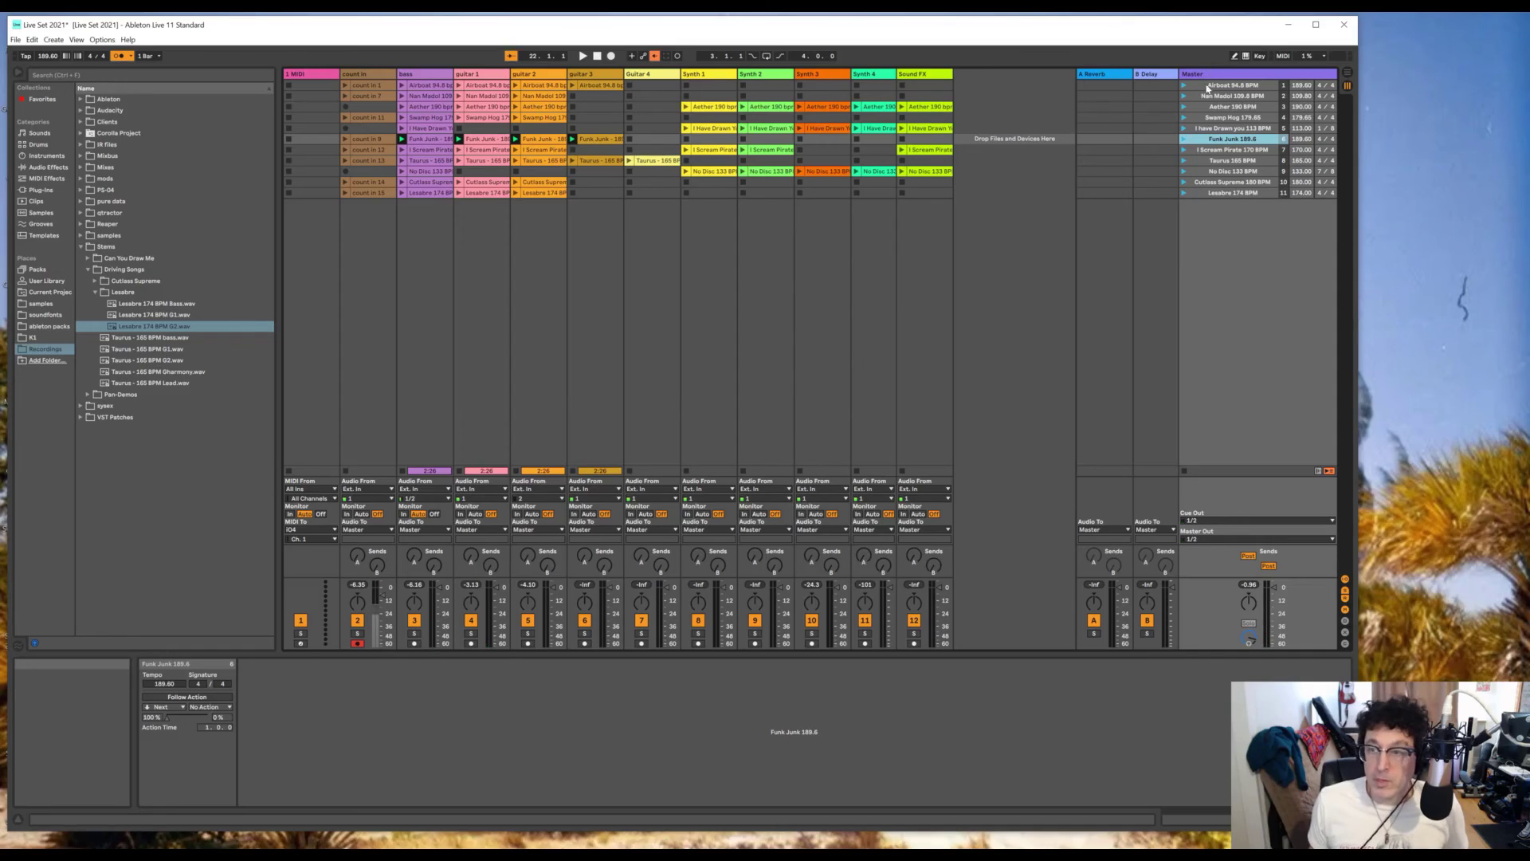
- Select each scene in turn from Airboat 94.8 BPM down to Cutlass Supreme 180 BPM
{"action": "left_click", "coordinate": [1233, 85]}
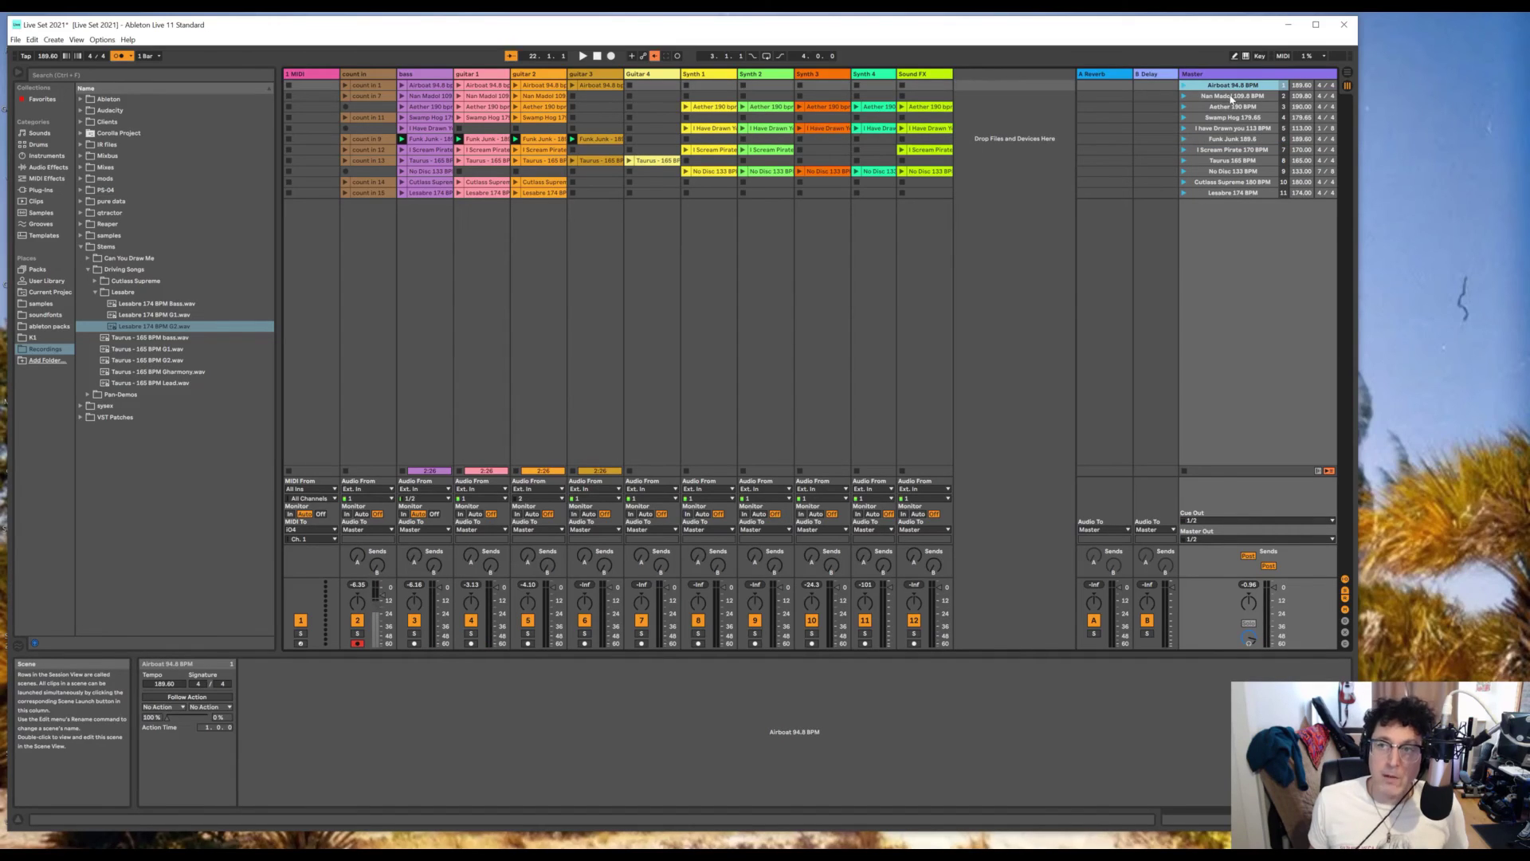
{"action": "left_click", "coordinate": [1232, 96]}
{"action": "left_click", "coordinate": [1231, 107]}
{"action": "left_click", "coordinate": [1230, 118]}
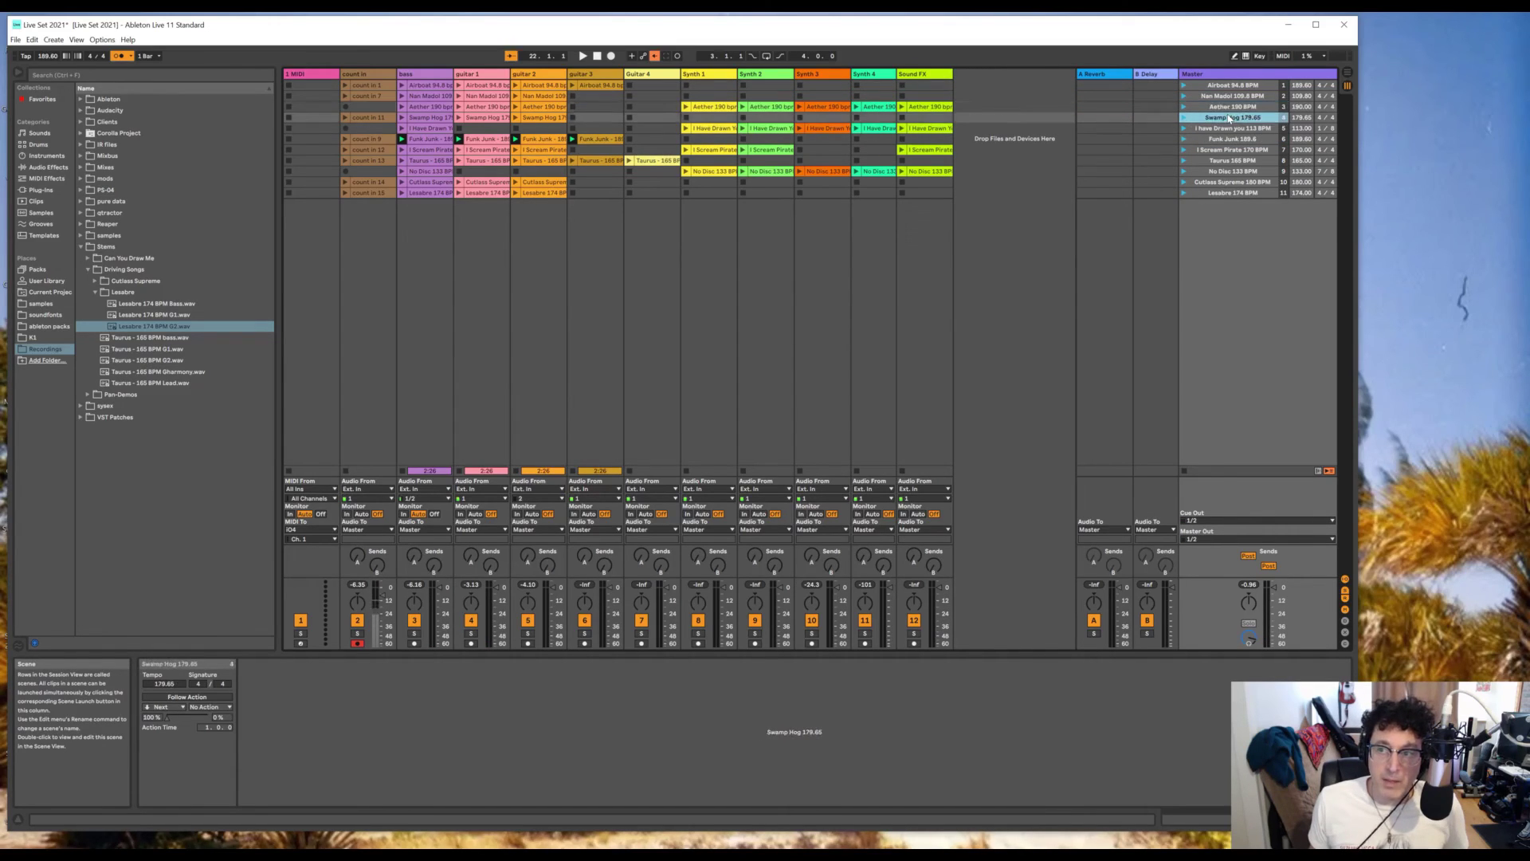
{"action": "left_click", "coordinate": [1228, 129]}
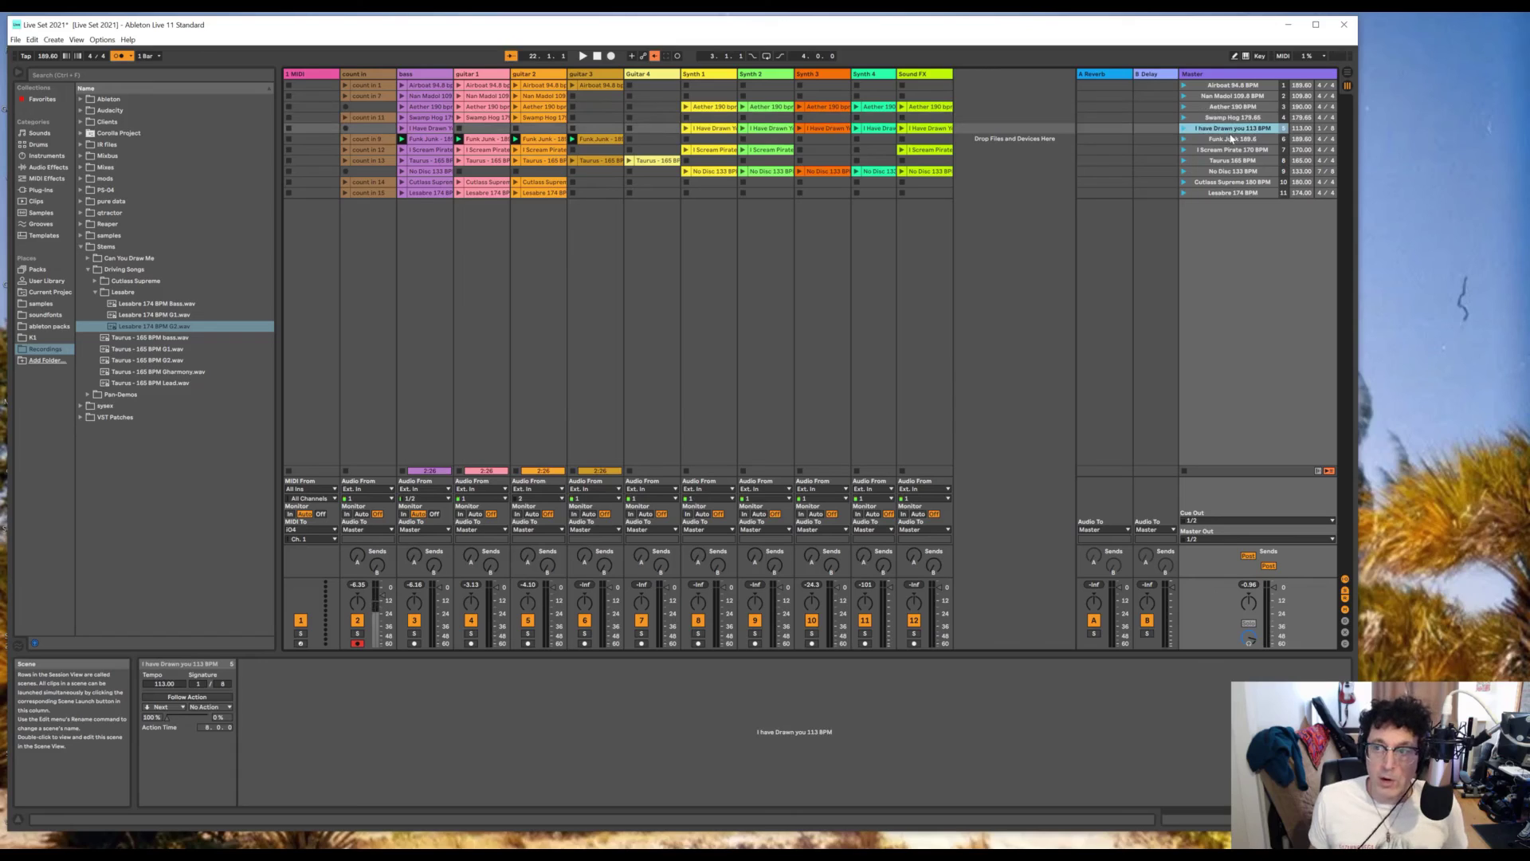
{"action": "left_click", "coordinate": [1229, 141]}
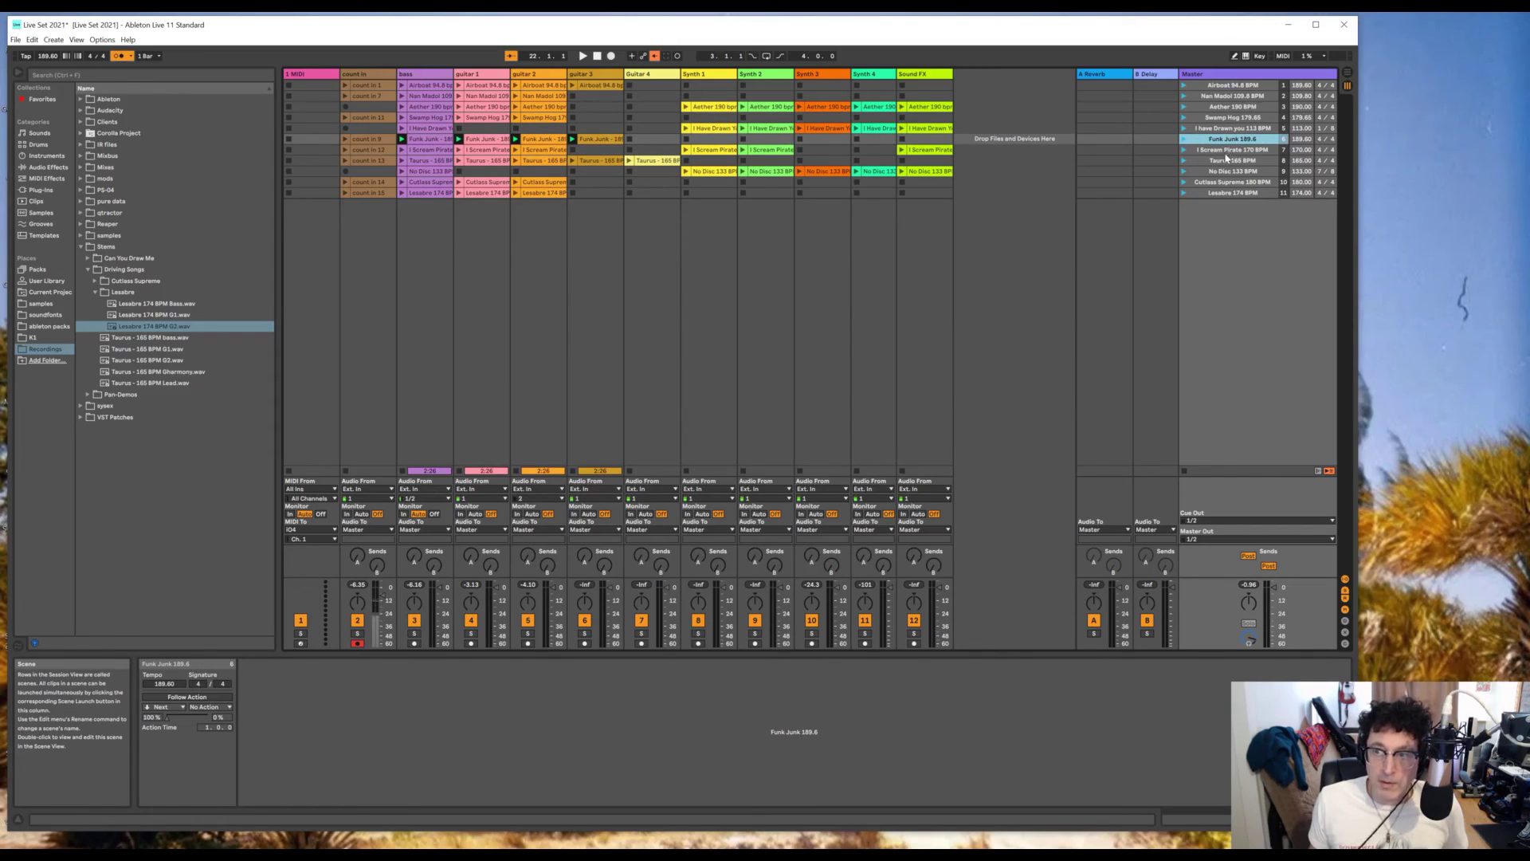
{"action": "left_click", "coordinate": [1229, 150]}
{"action": "left_click", "coordinate": [1228, 161]}
{"action": "left_click", "coordinate": [1226, 171]}
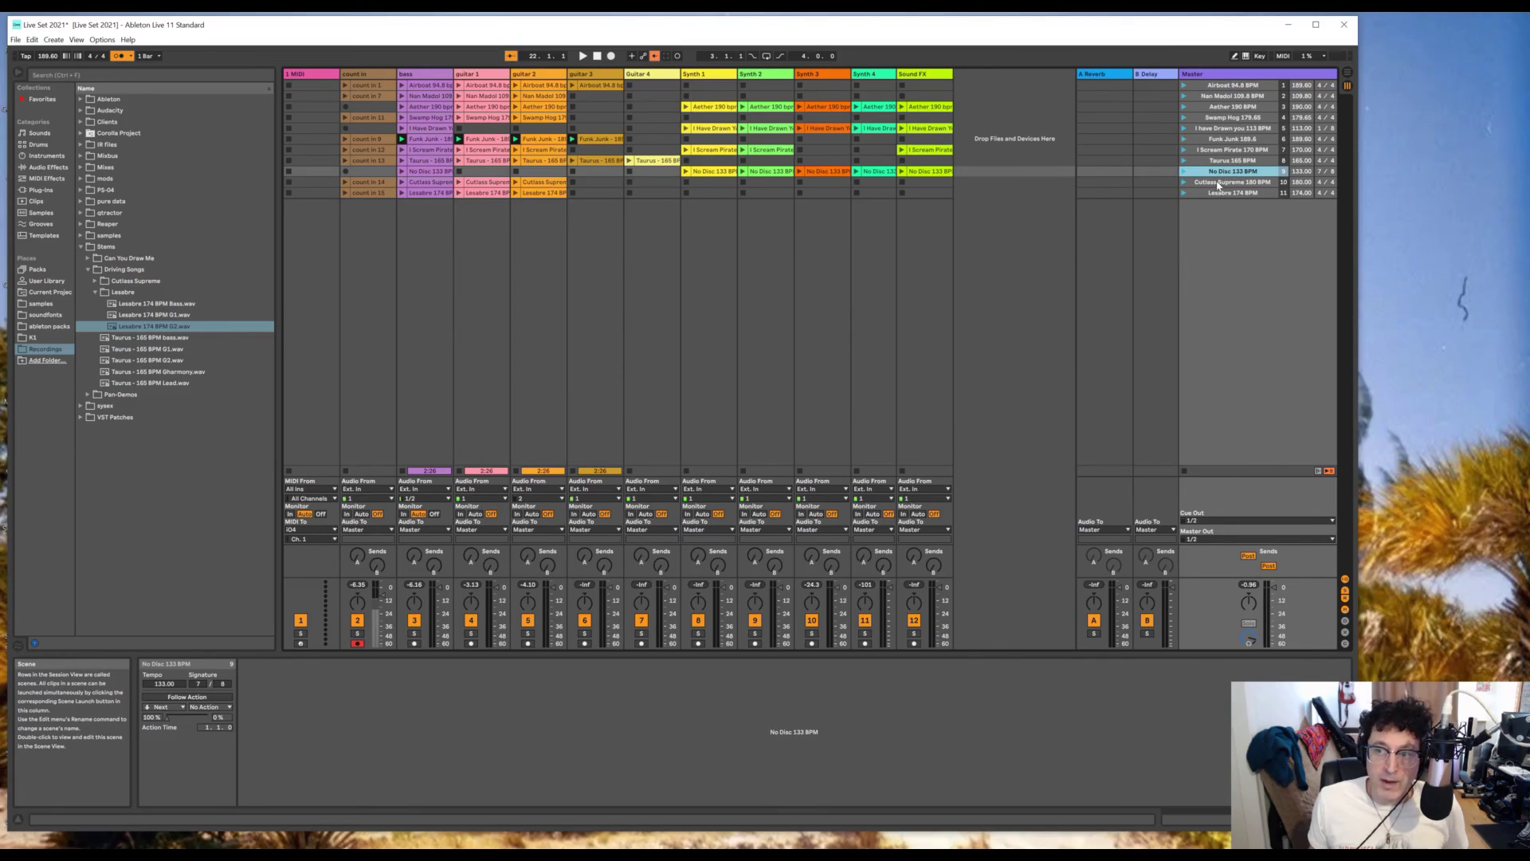
{"action": "left_click", "coordinate": [1217, 184]}
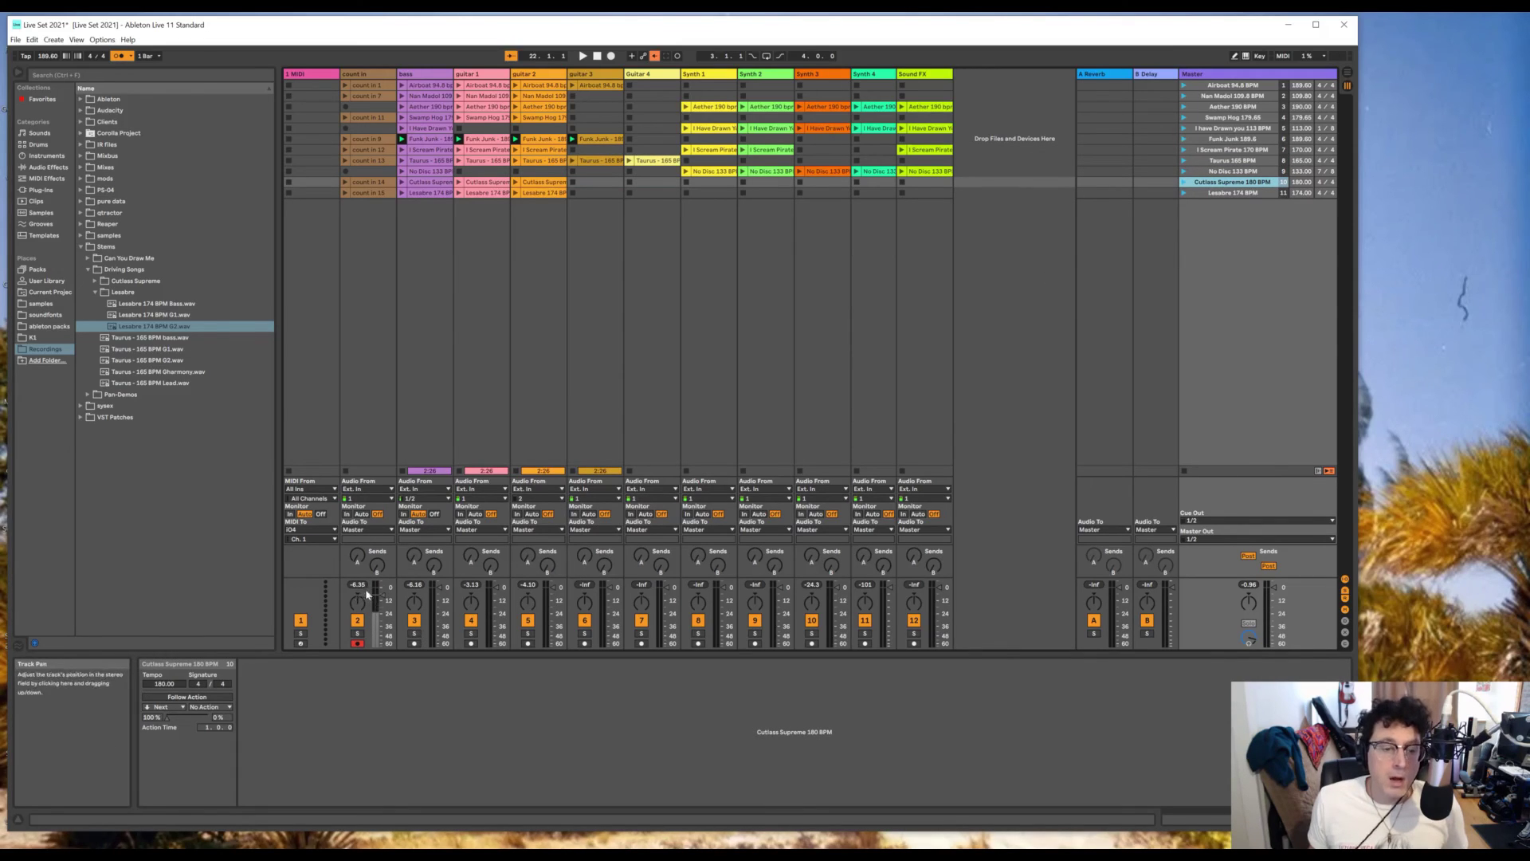